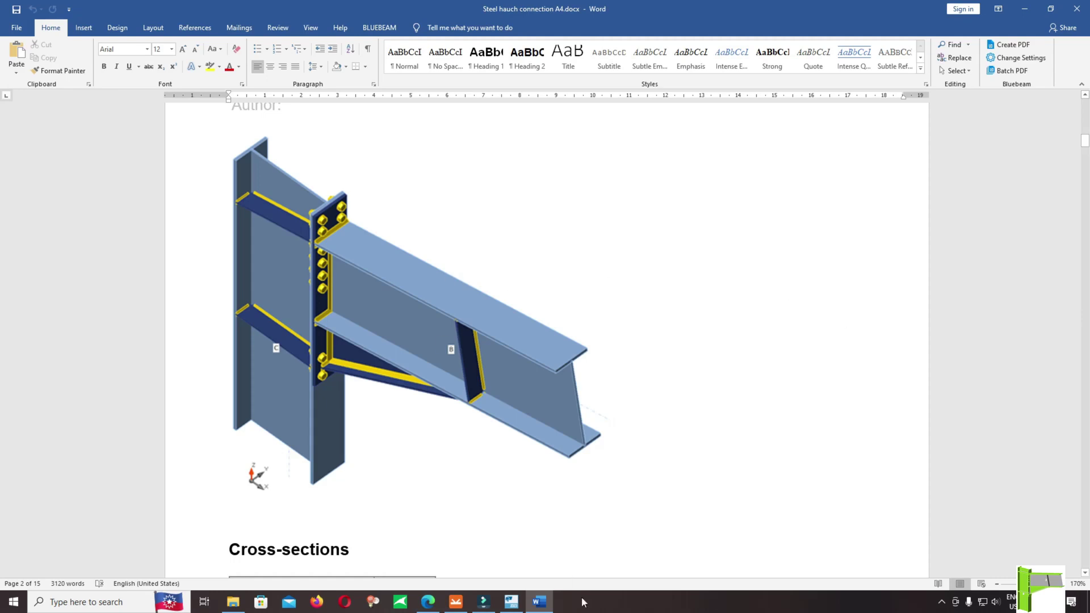
Switch to Tekla Structural Designer and check that first-order linear strength results are displayed for 1 Envelope.
left_click(509, 603)
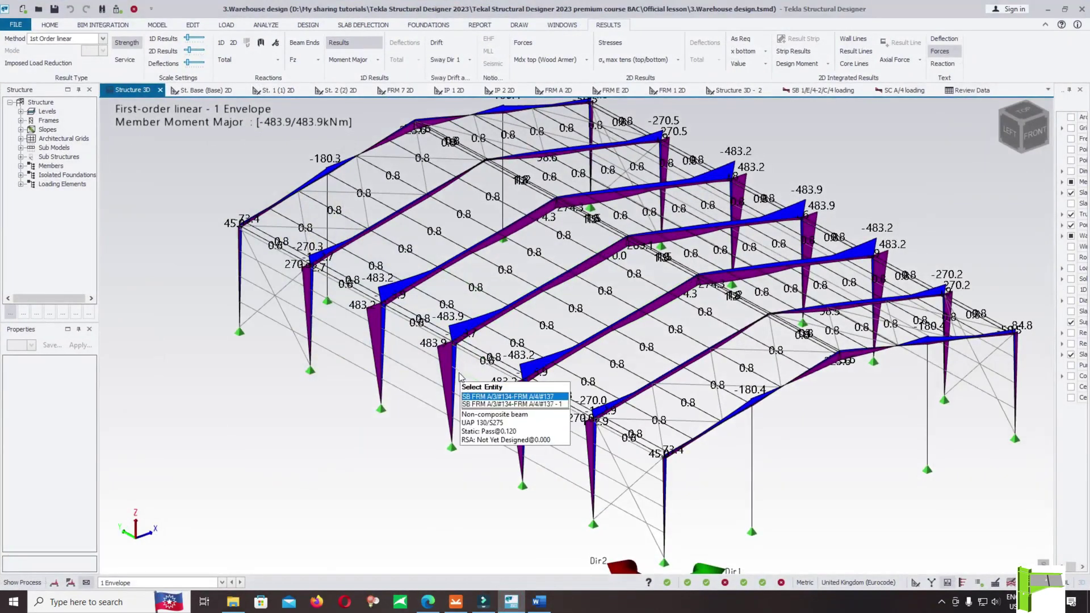
scroll(460, 378, "up", 5)
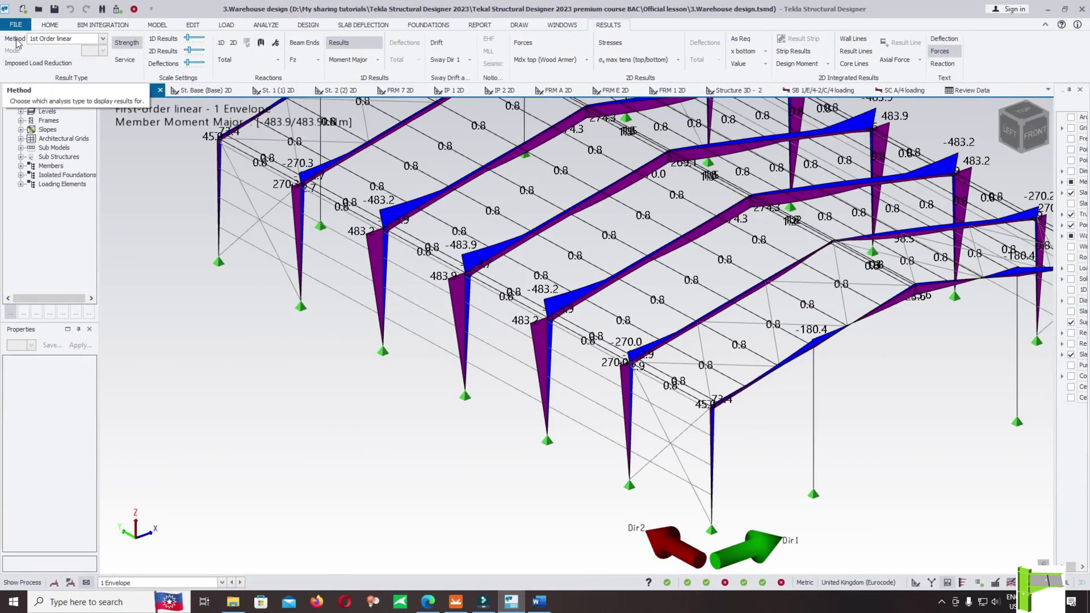
left_click(57, 40)
left_click(64, 52)
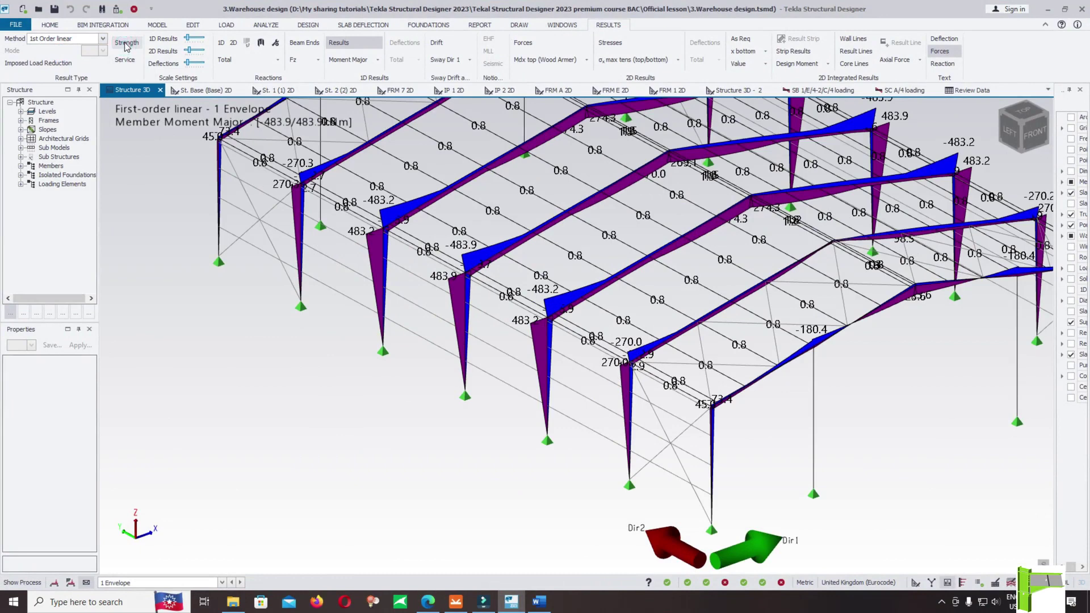
left_click(115, 583)
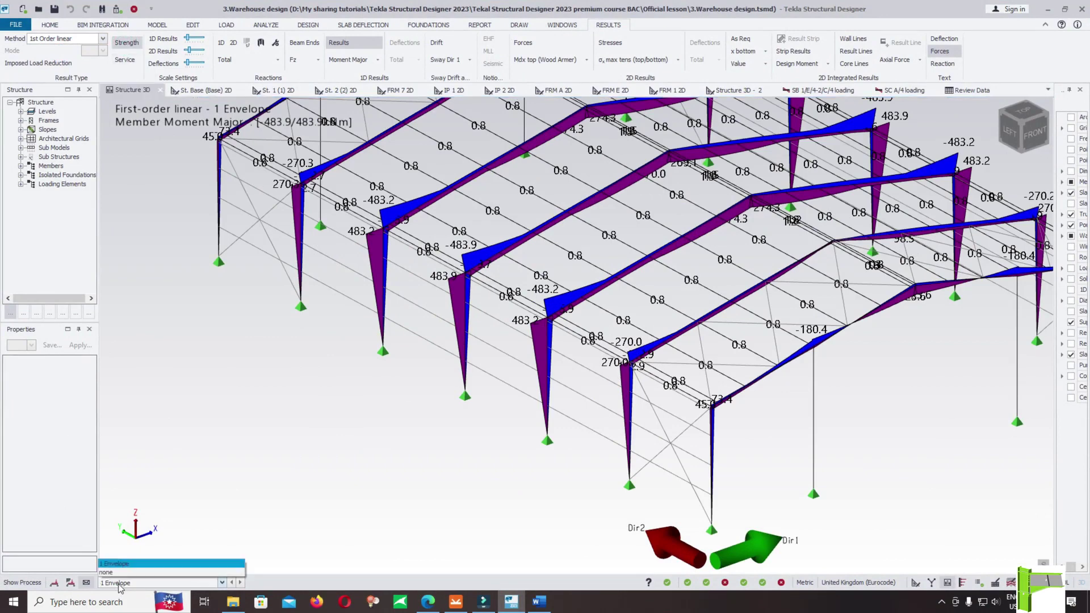
left_click(88, 586)
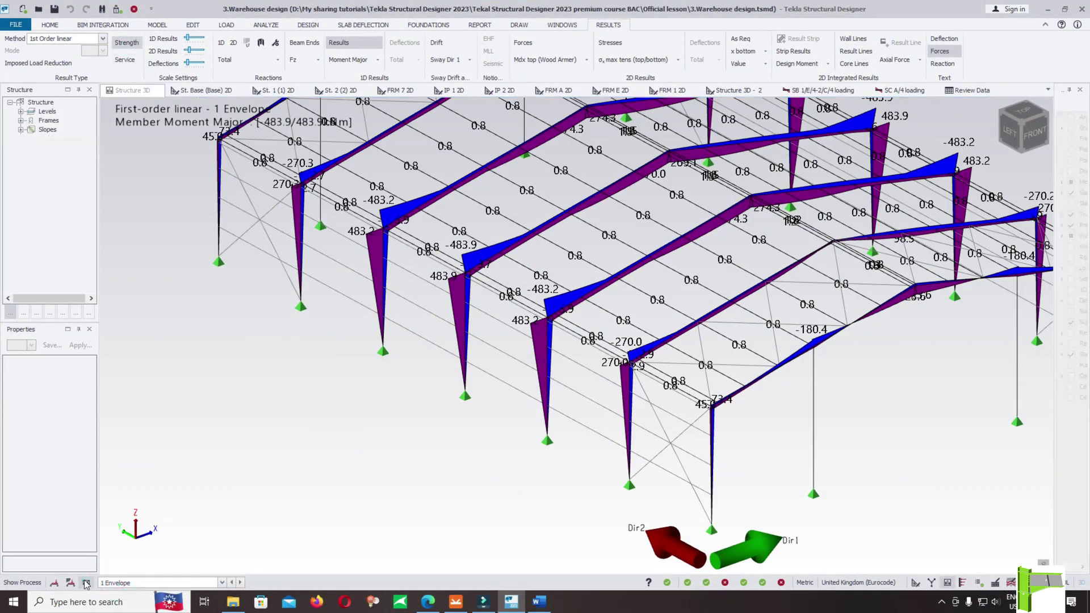
left_click(116, 582)
left_click(121, 564)
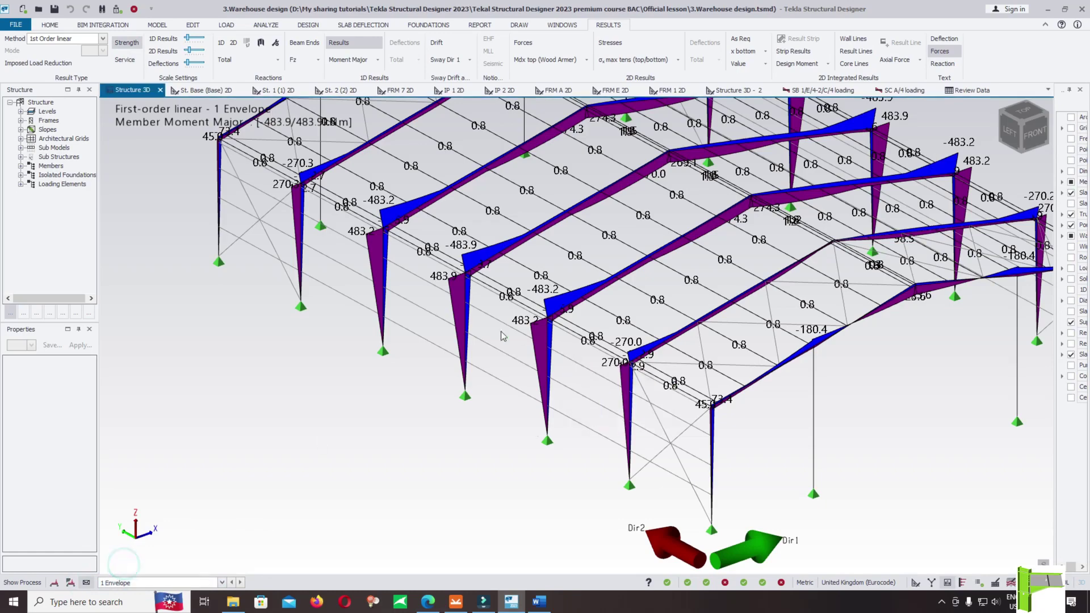
Examine the major moments at the column-to-rafter joints of the portal frames, especially rafter SB 1/A/4-2/C/4.
scroll(430, 333, "up", 2)
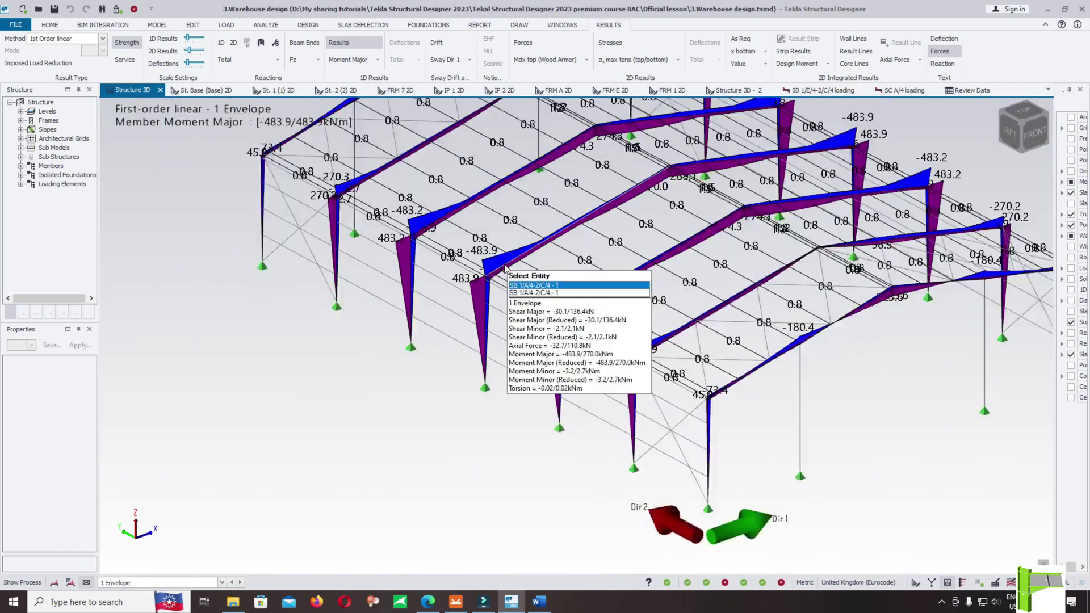
scroll(505, 267, "up", 4)
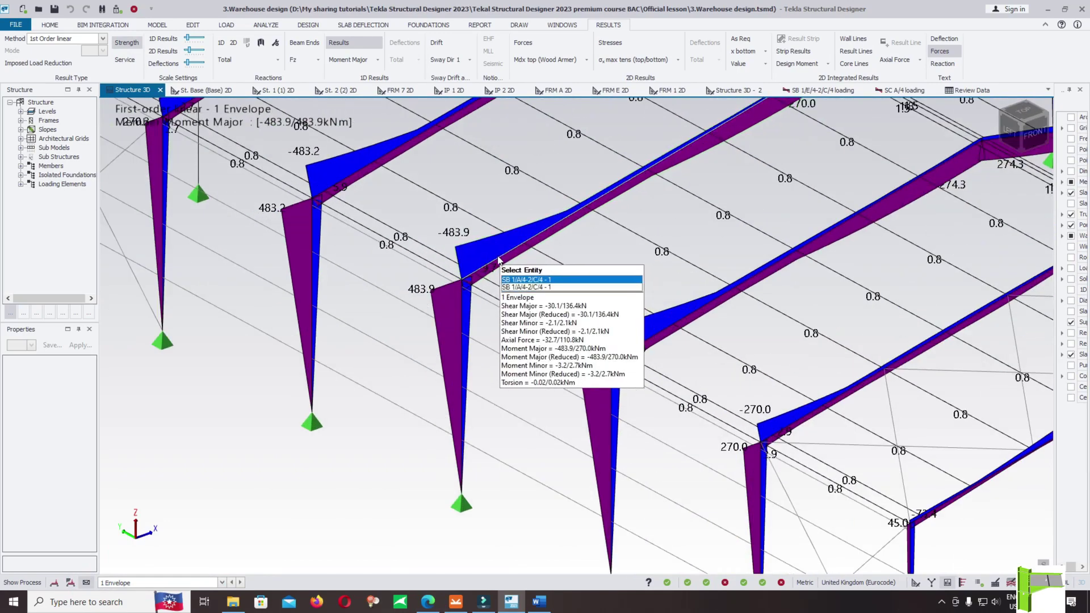
scroll(426, 239, "down", 2)
middle_click_drag(427, 307, 404, 220)
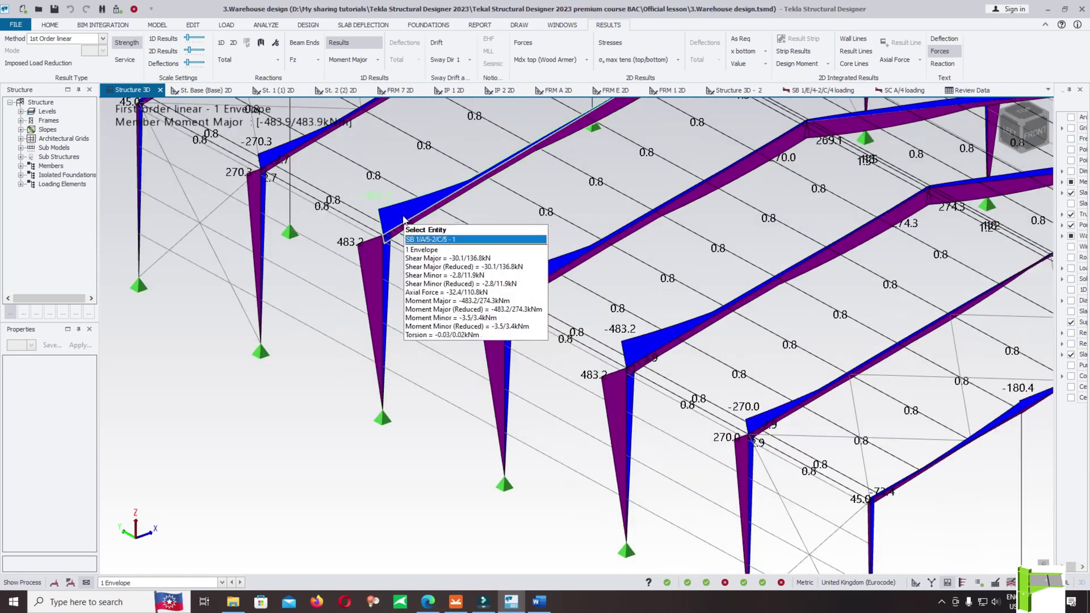
scroll(511, 312, "down", 3)
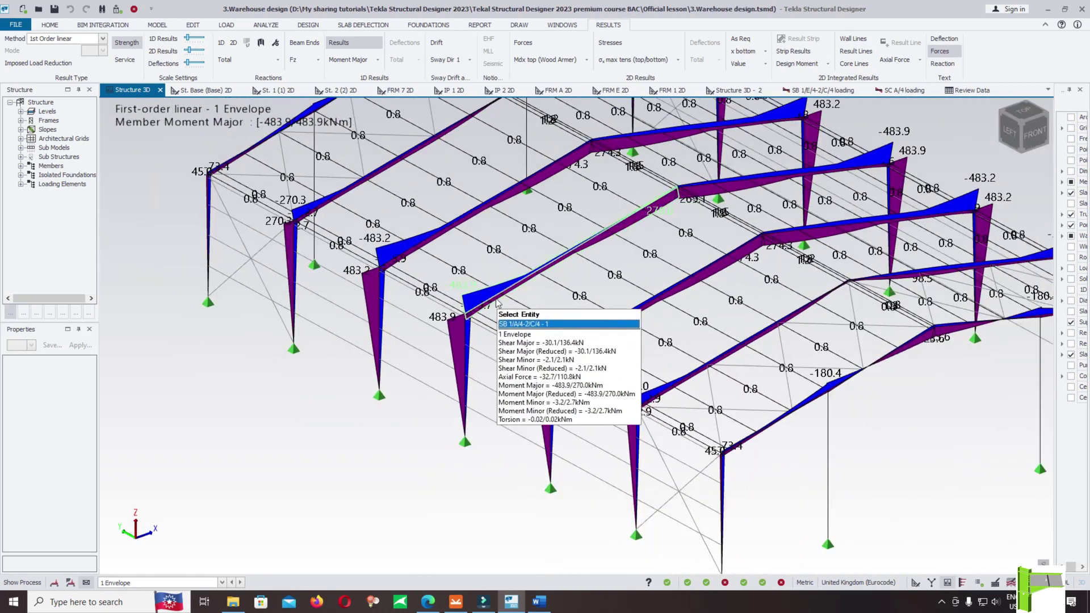
mouse_move(572, 348)
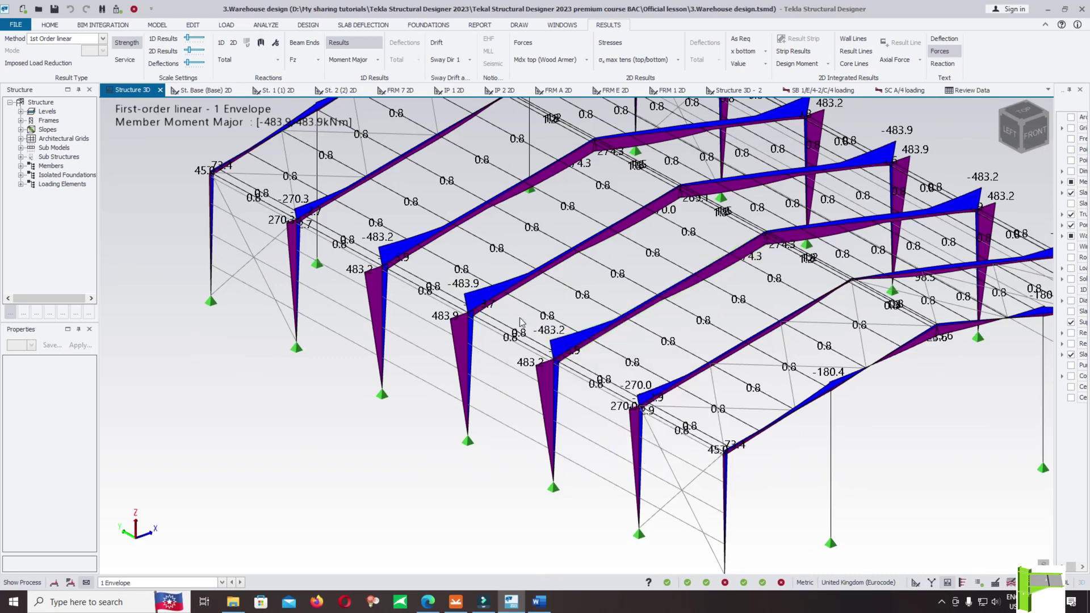
mouse_move(487, 298)
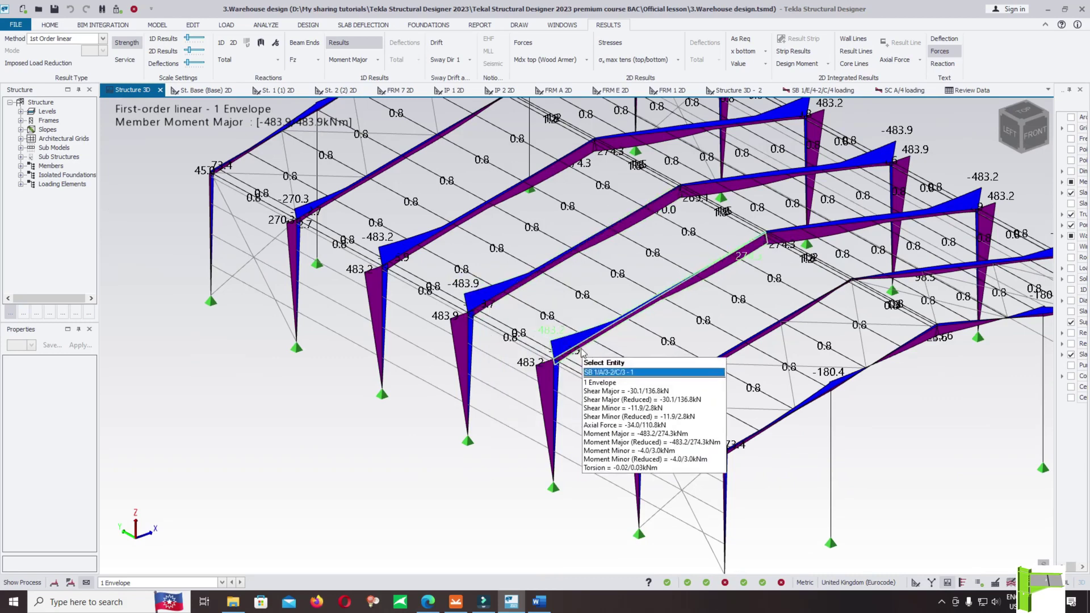
middle_click_drag(561, 446, 505, 352)
scroll(558, 357, "up", 3)
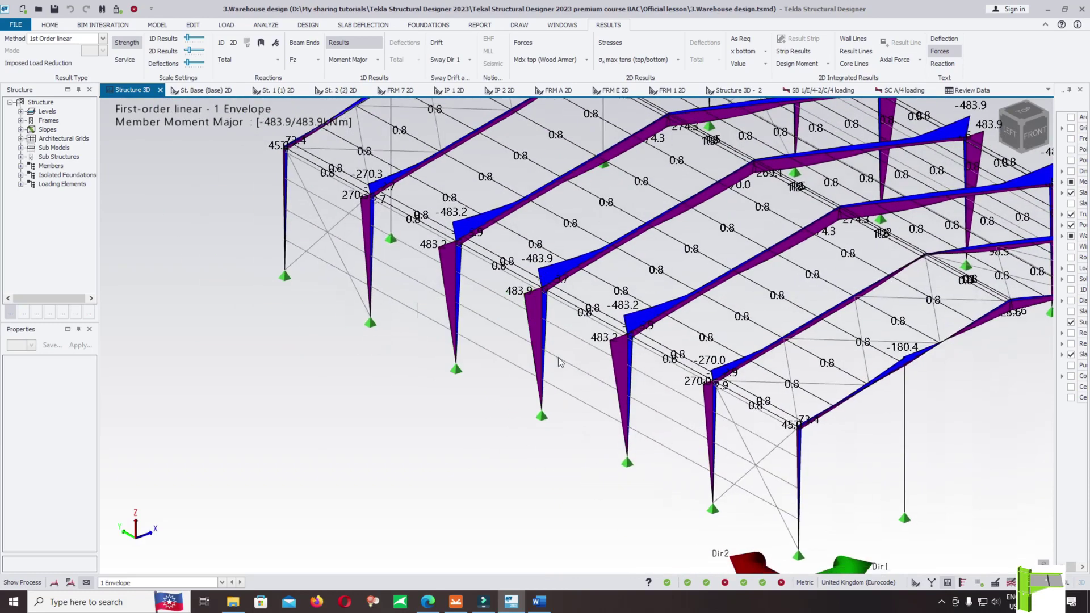
mouse_move(543, 387)
scroll(544, 387, "down", 3)
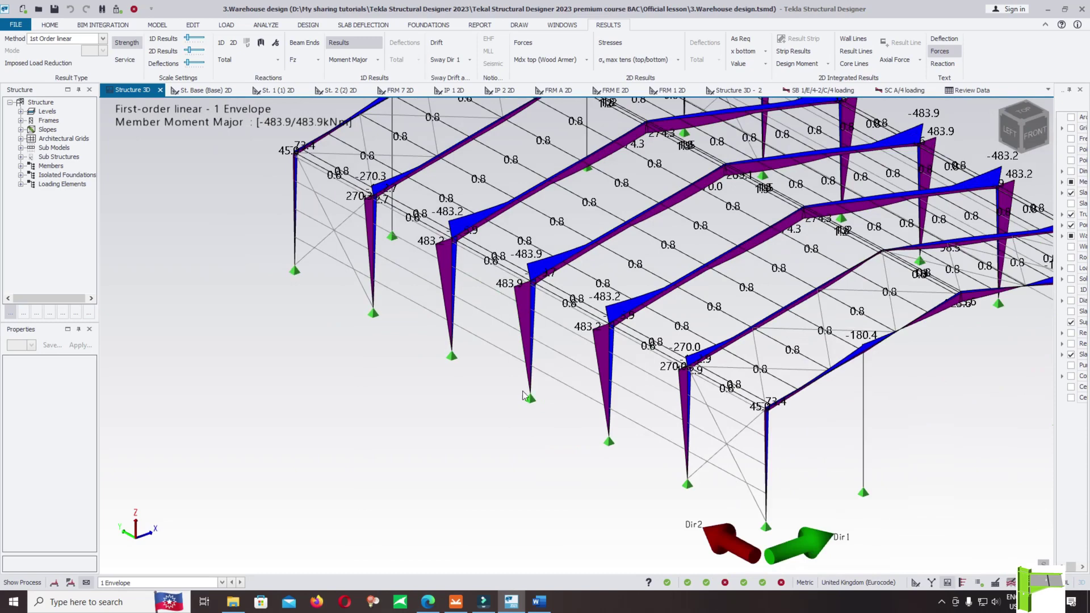
scroll(536, 401, "up", 4)
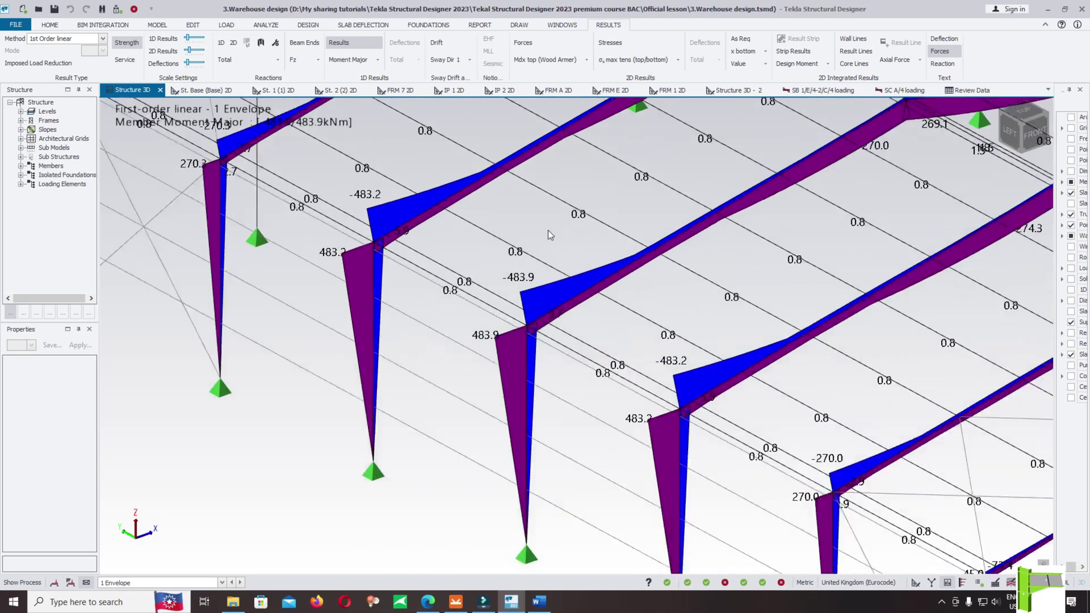
mouse_move(541, 281)
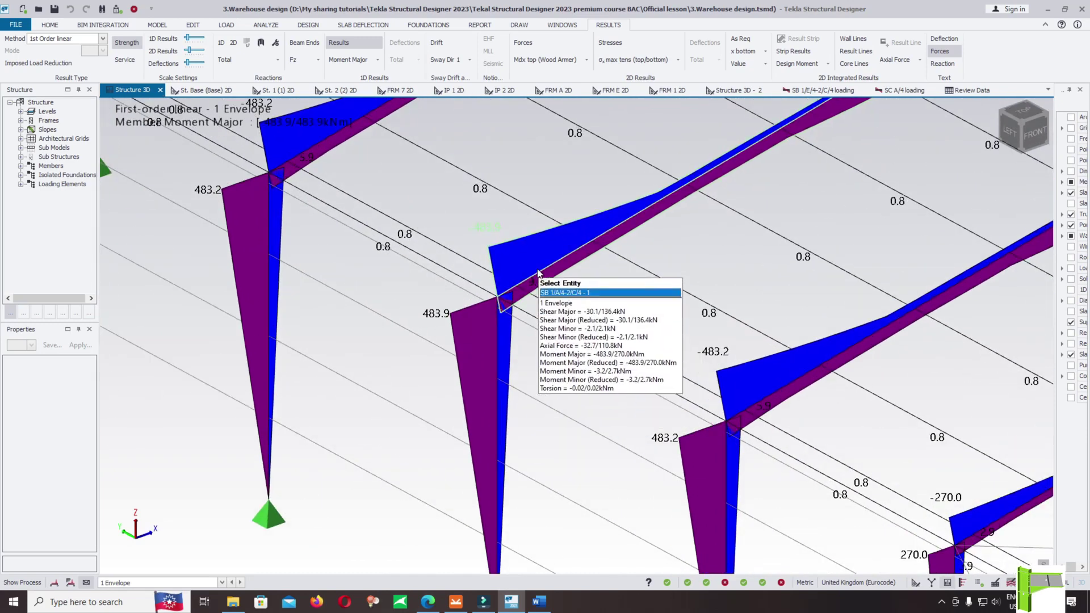
mouse_move(485, 442)
scroll(489, 341, "down", 2)
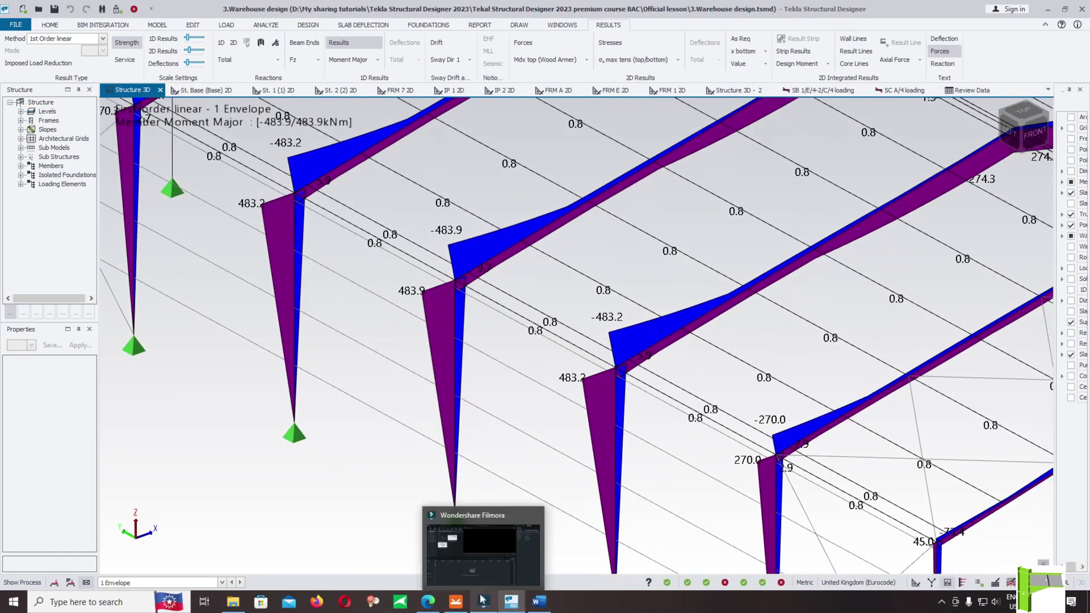
Switch to IDEA StatiCa Connection, choose the bolted moment connection with a triangular haunch, and name the project Steel haunch connection GL: A4.
left_click(454, 603)
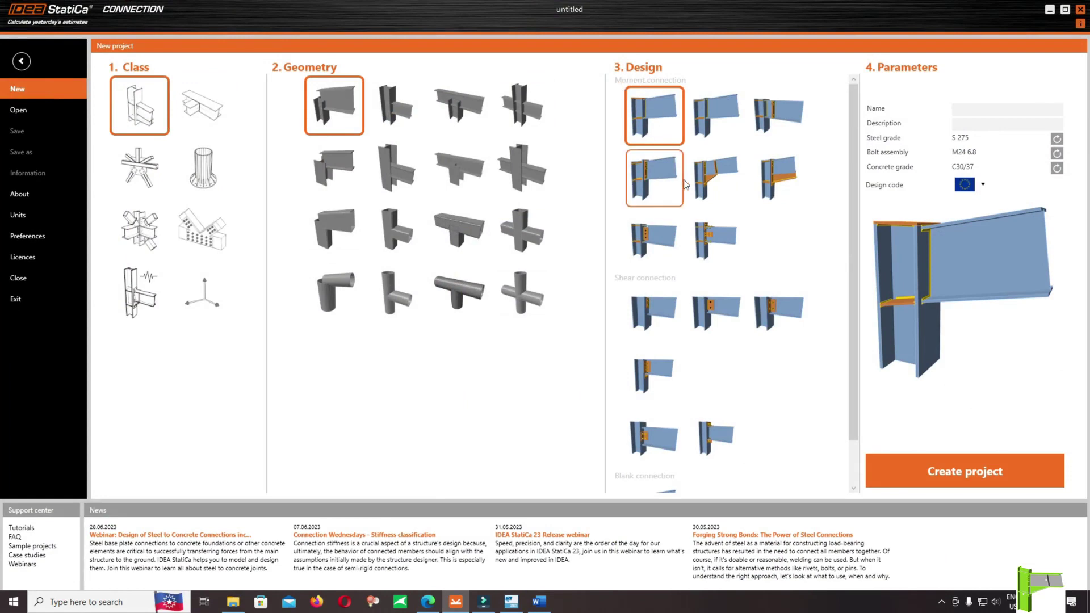
left_click(715, 178)
left_click(981, 113)
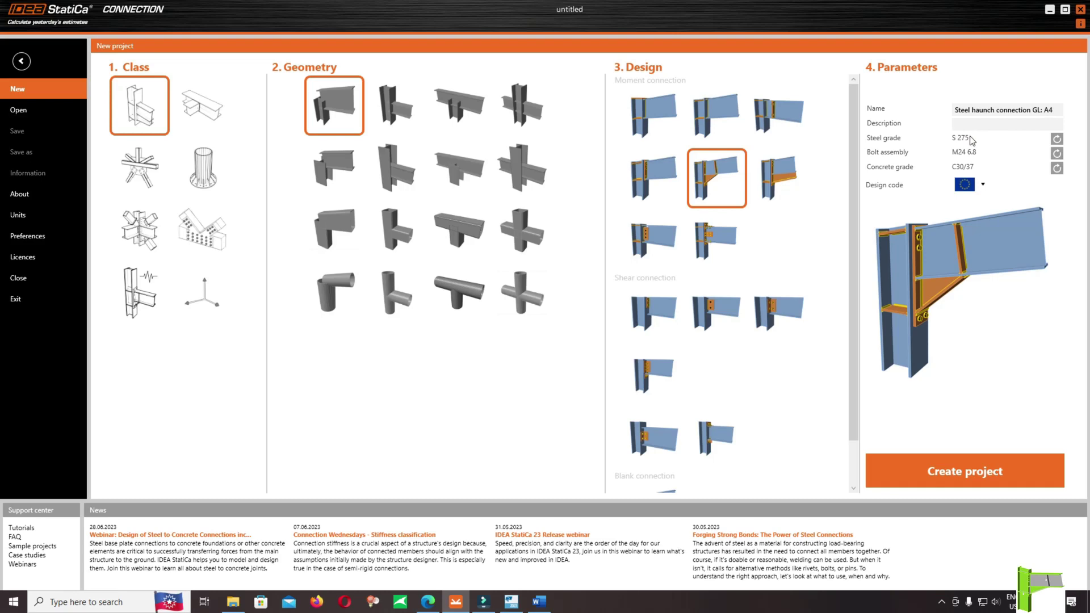
Review the available steel grades without changing S 275, and confirm M24 6.8 as the bolt assembly.
left_click(1056, 138)
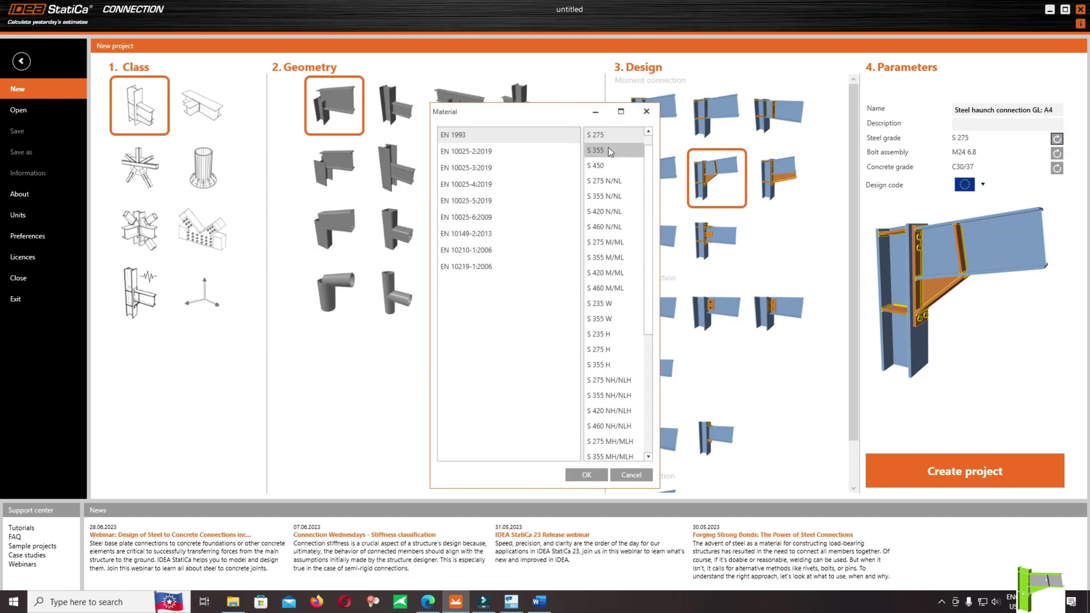
left_click(646, 112)
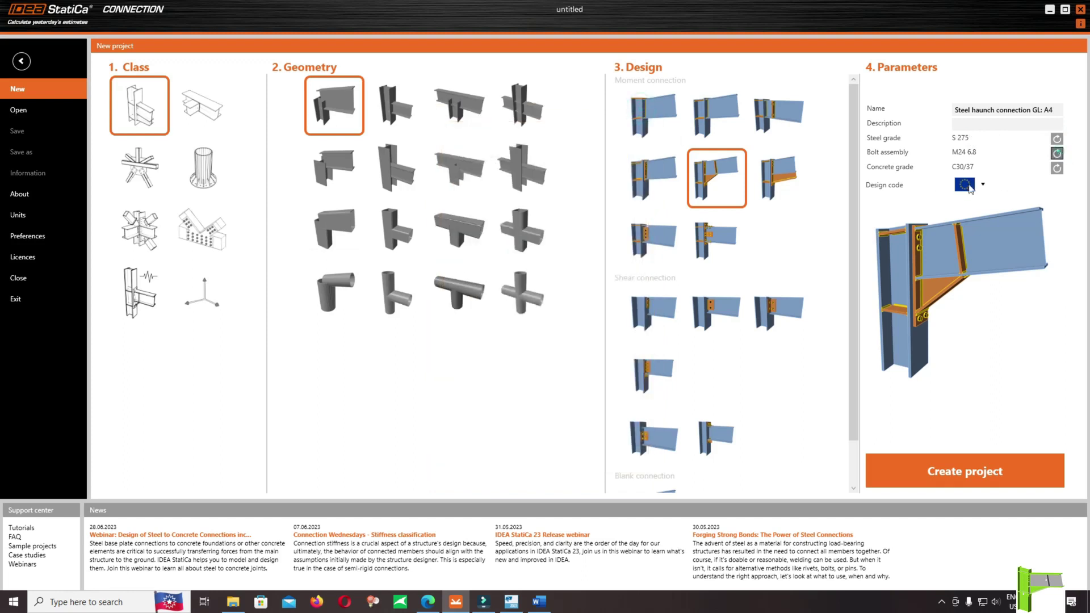
left_click(1056, 153)
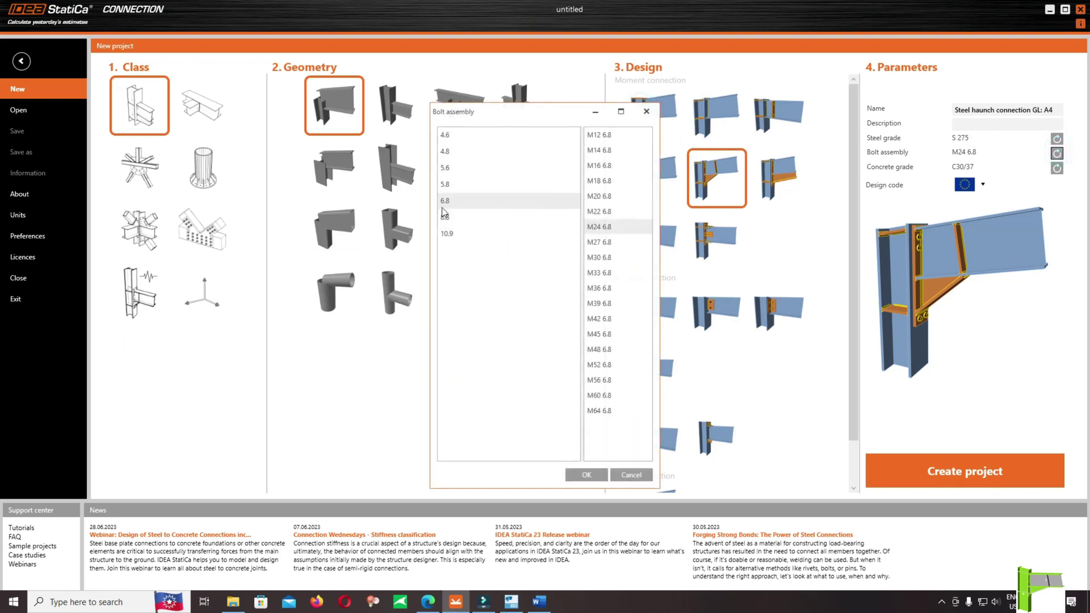
left_click(612, 229)
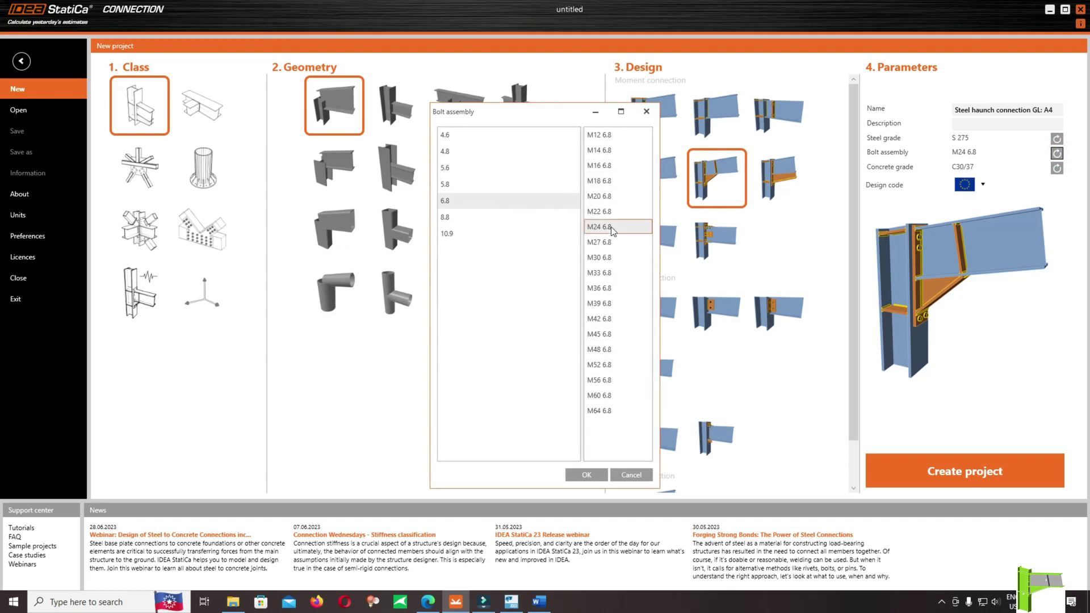
left_click(589, 478)
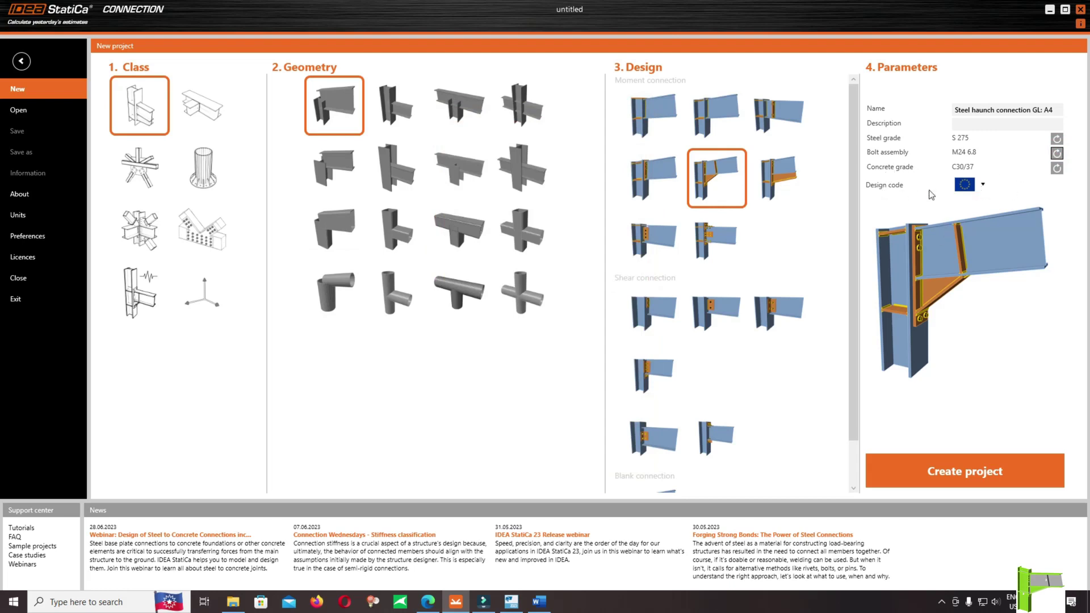
Keep the European design code and create the haunch connection project.
left_click(981, 186)
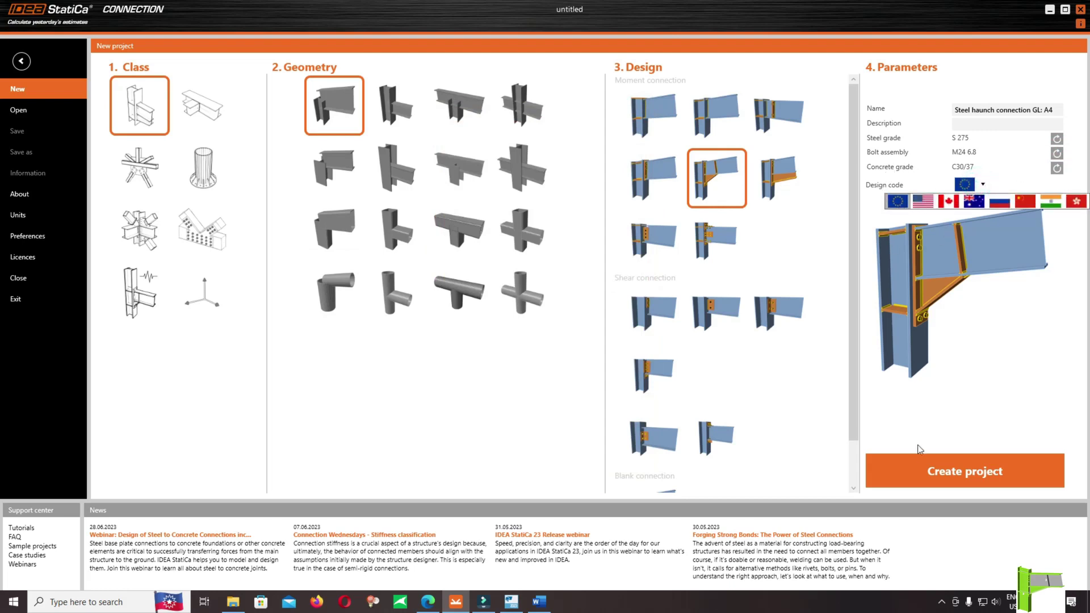
left_click(878, 394)
left_click(902, 471)
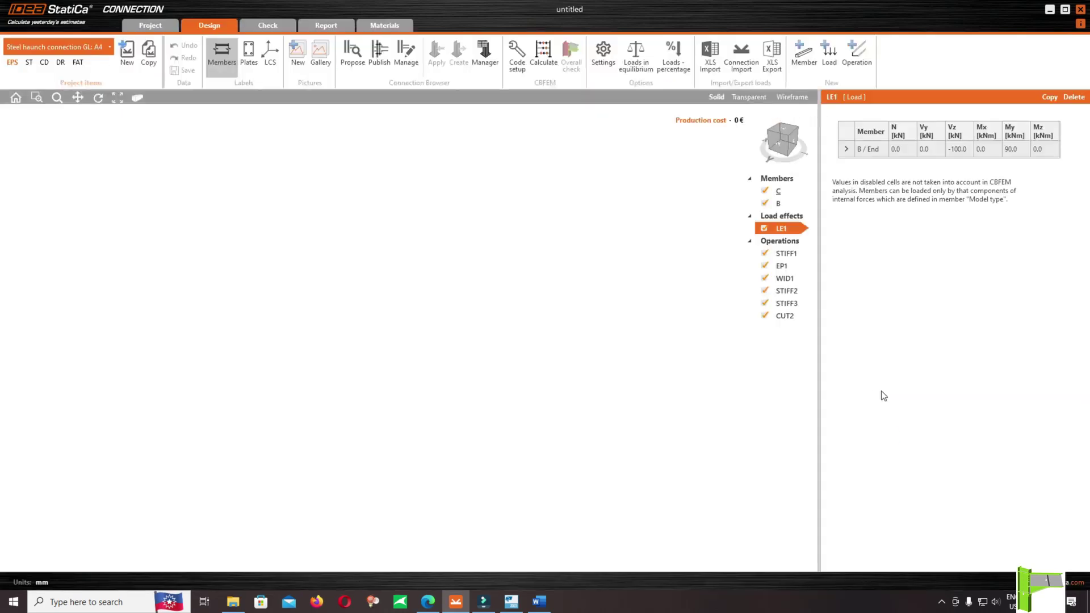
Assign a new rolled IPE500 cross-section in S 275 steel to the bearing column C.
scroll(471, 281, "down", 3)
left_click(369, 269)
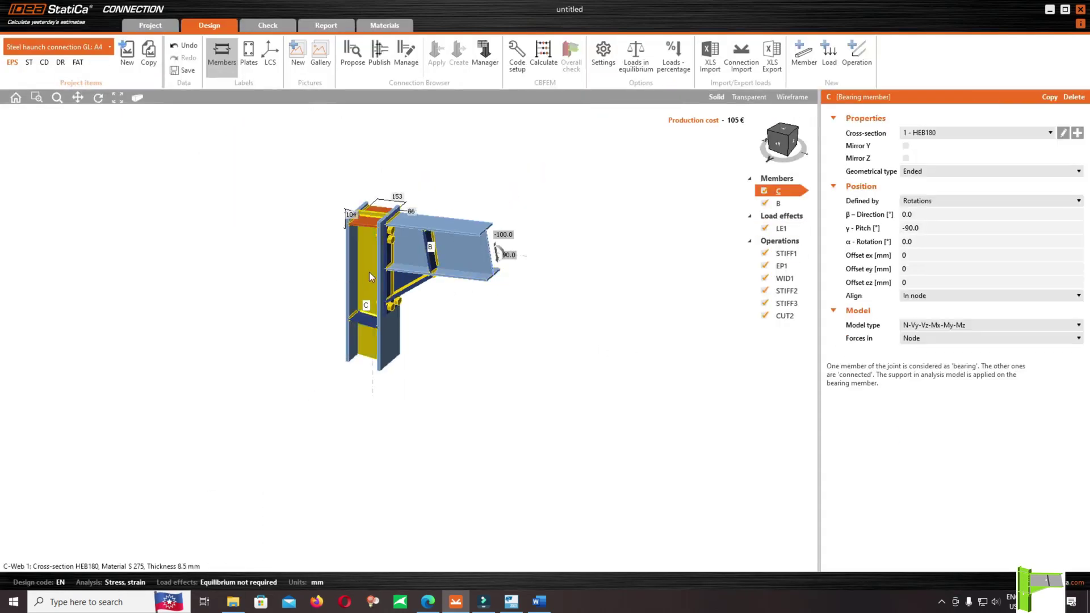
left_click(1077, 132)
left_click(384, 222)
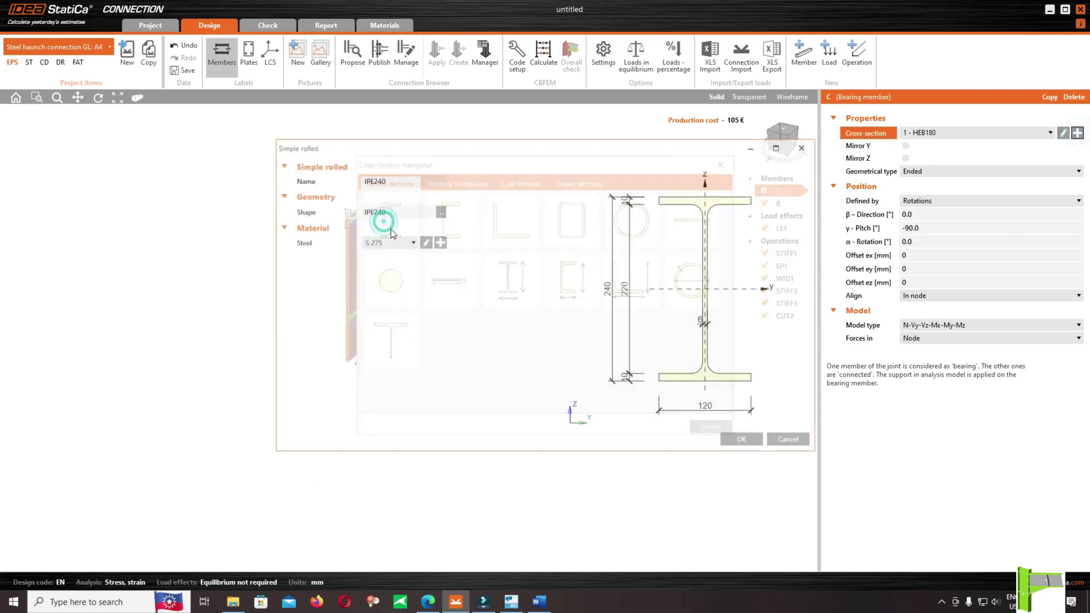
left_click(441, 212)
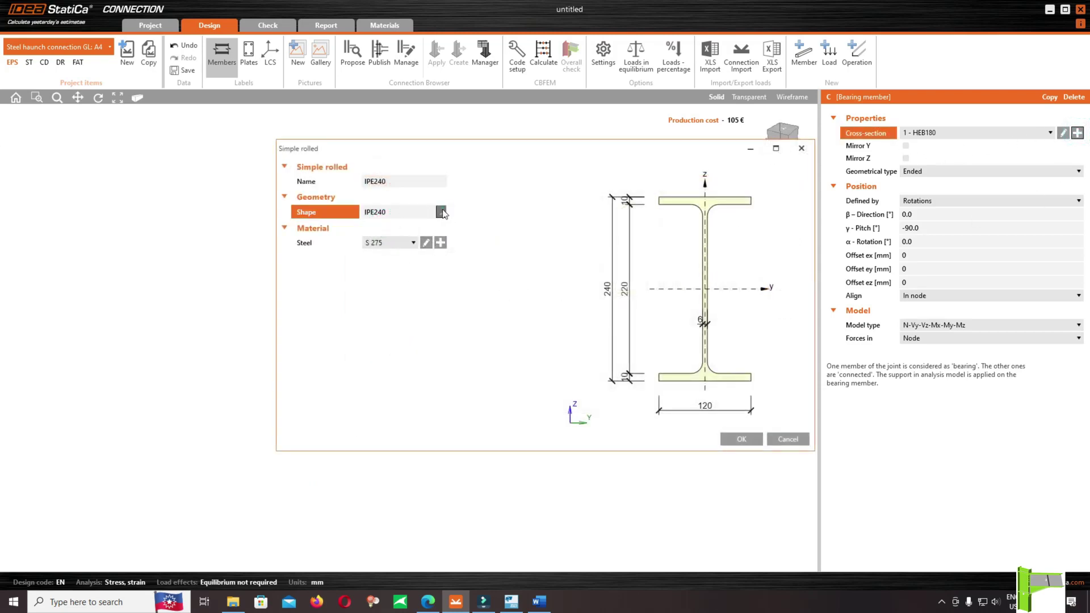
scroll(615, 316, "down", 9)
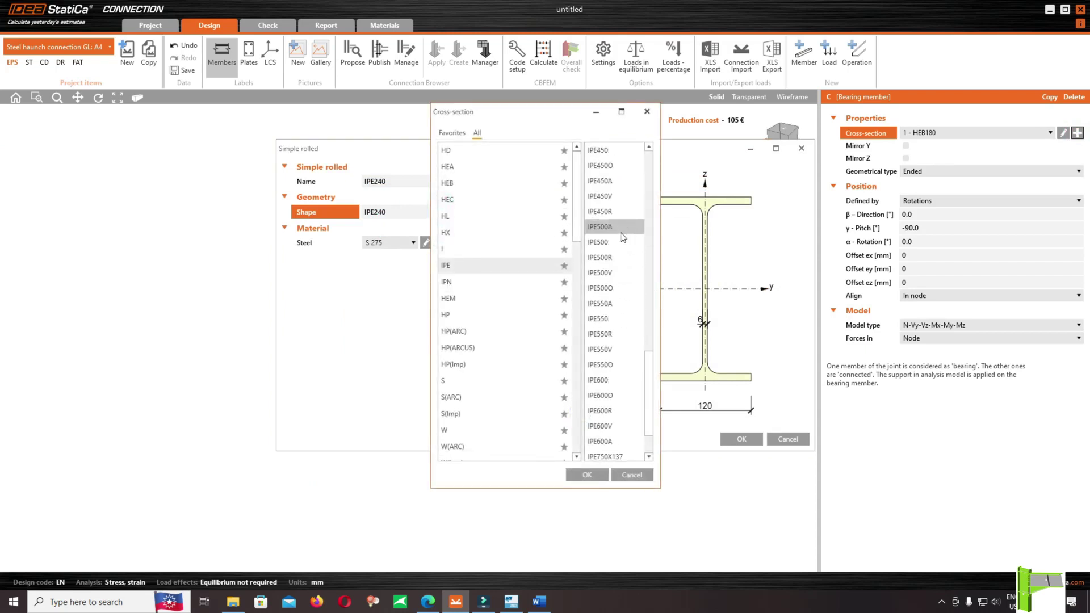
left_click(587, 474)
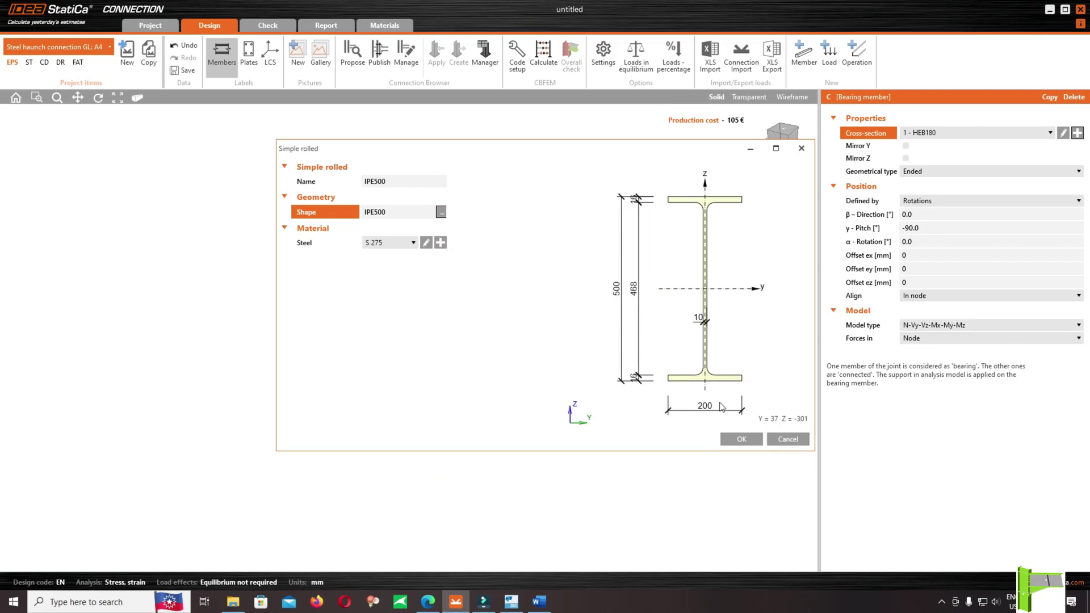
left_click(741, 440)
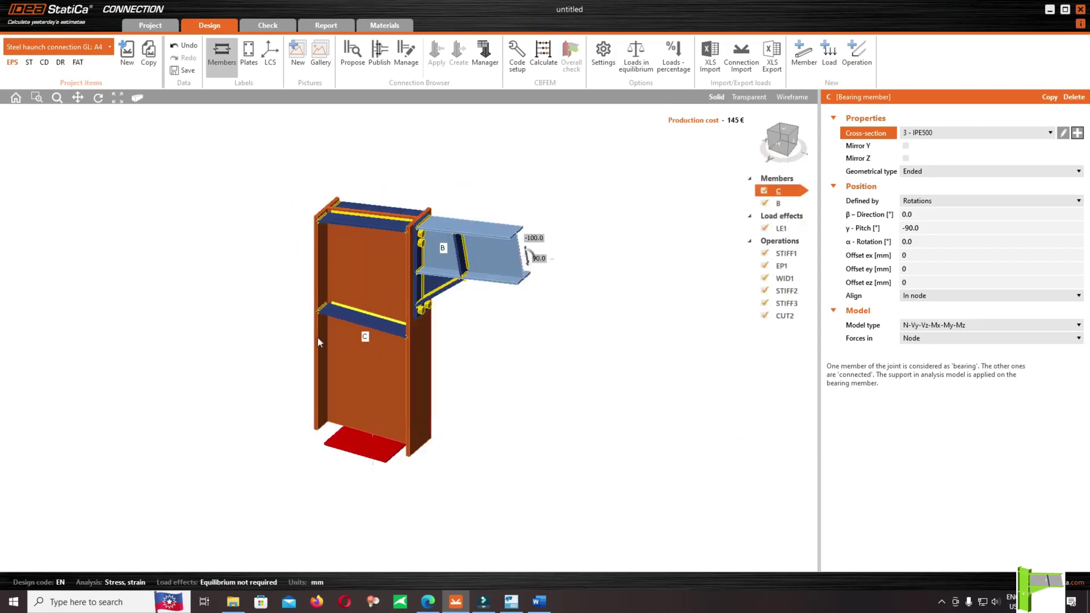
Set the cross-section of beam B to the existing IPE500 section.
left_click(539, 217)
left_click(985, 133)
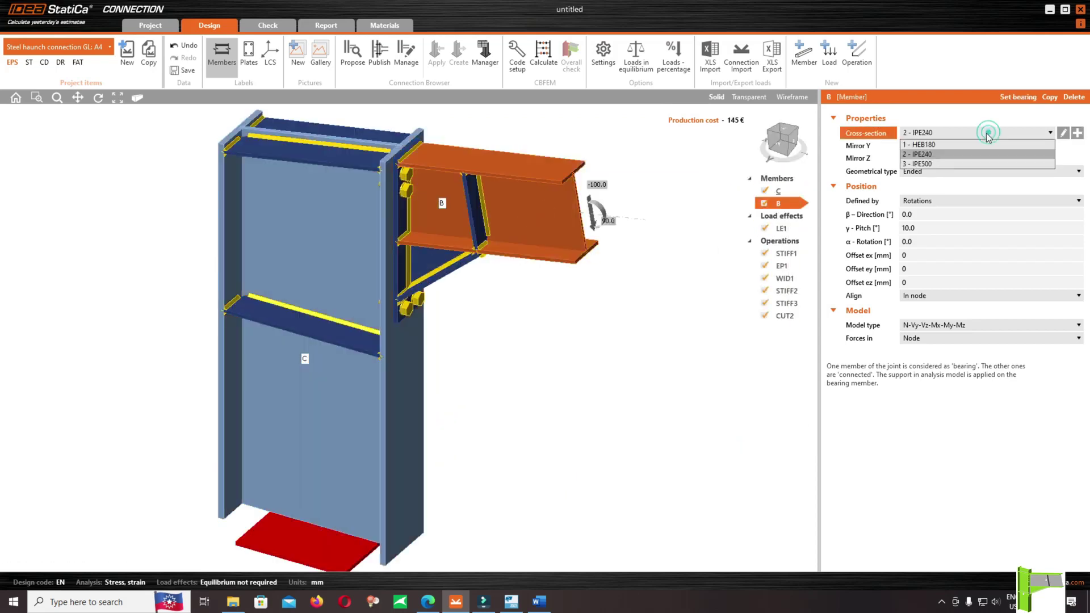
left_click(921, 164)
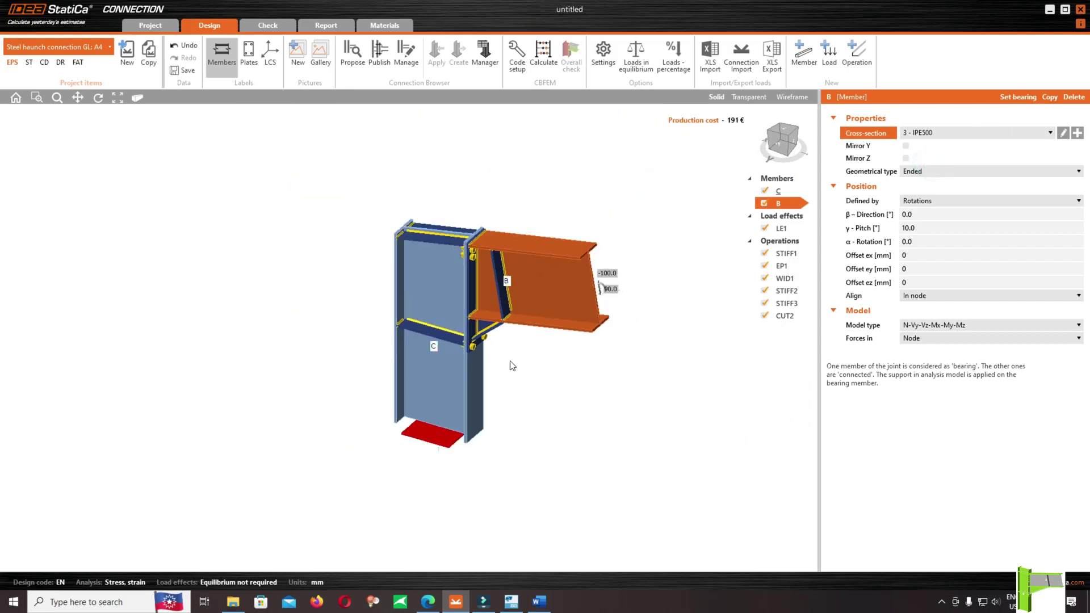
Set the widener beneath beam B to a width of 300 mm and a depth of 1000 mm.
left_click(483, 328)
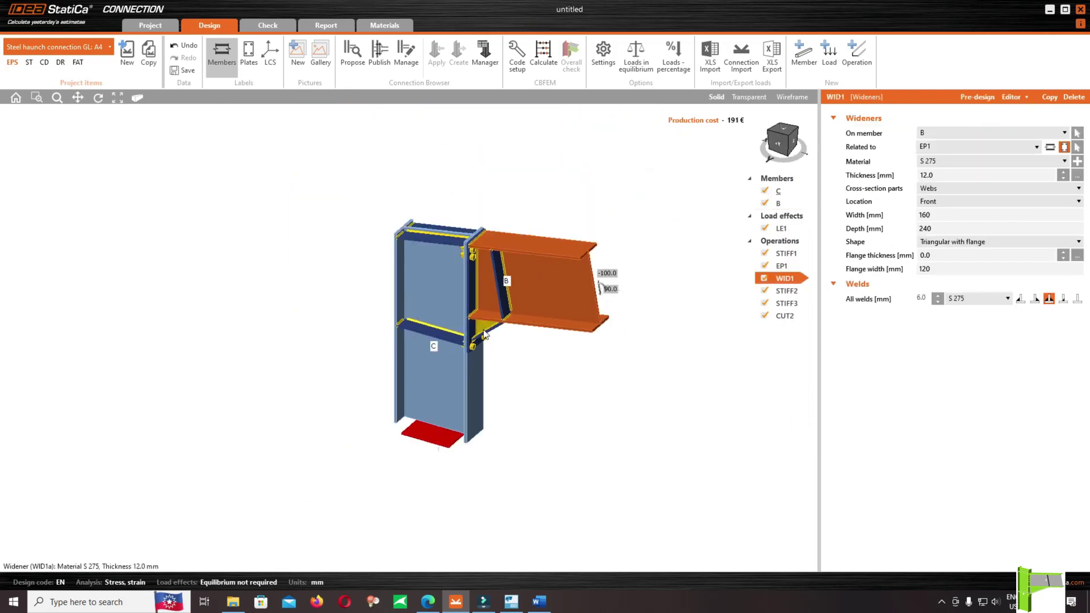
scroll(480, 318, "up", 3)
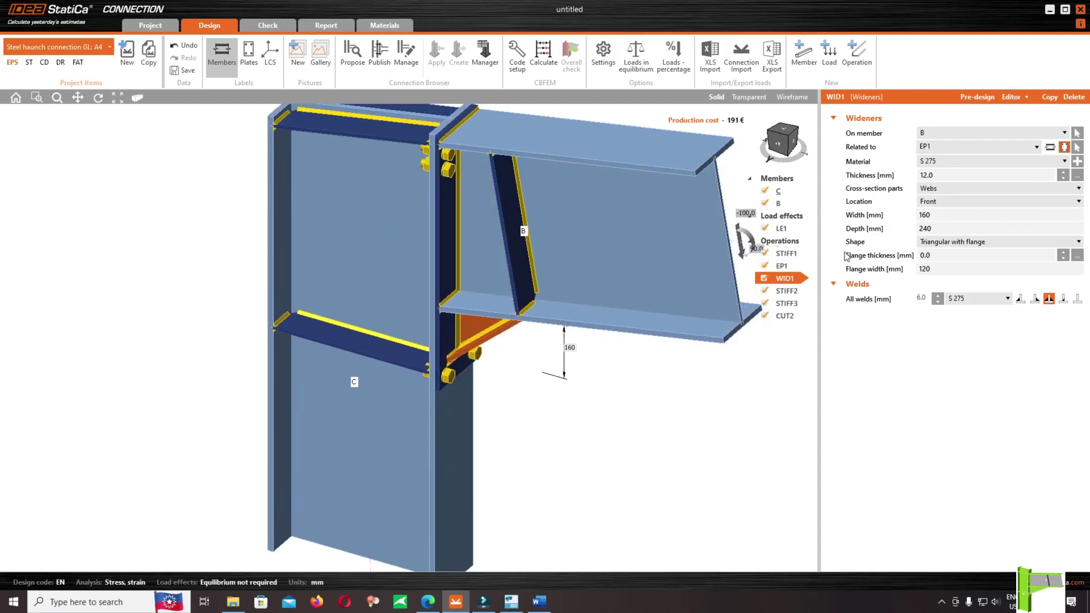
left_click(951, 216)
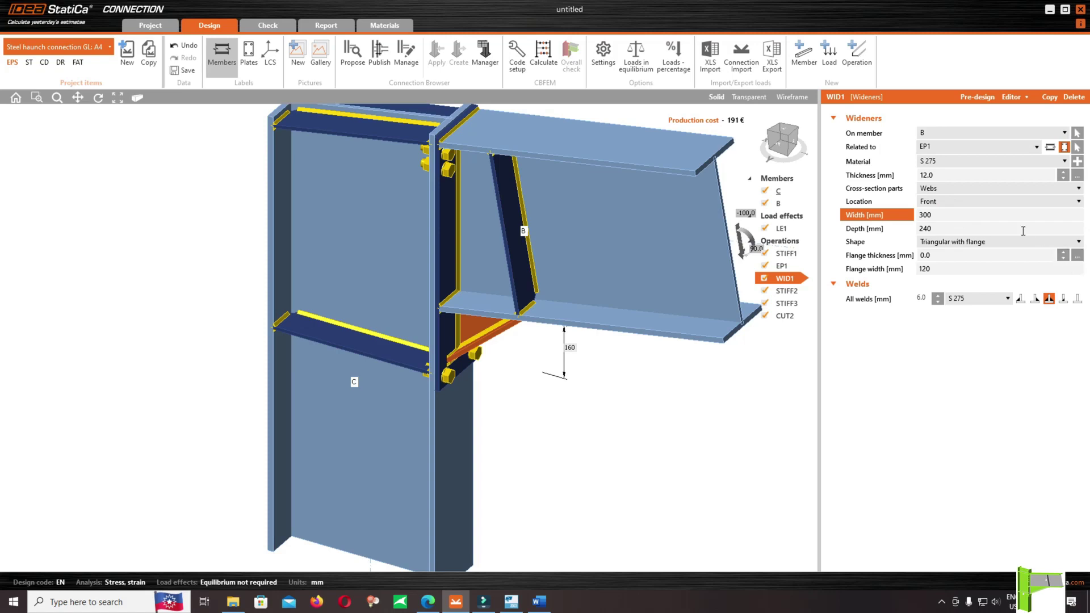
key("Tab")
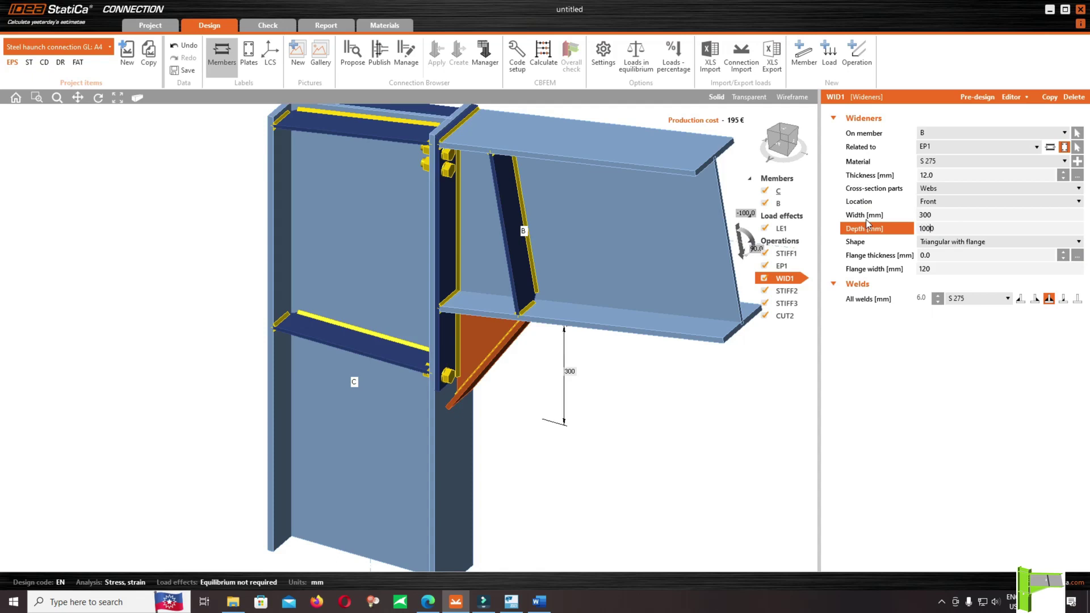
key("Tab")
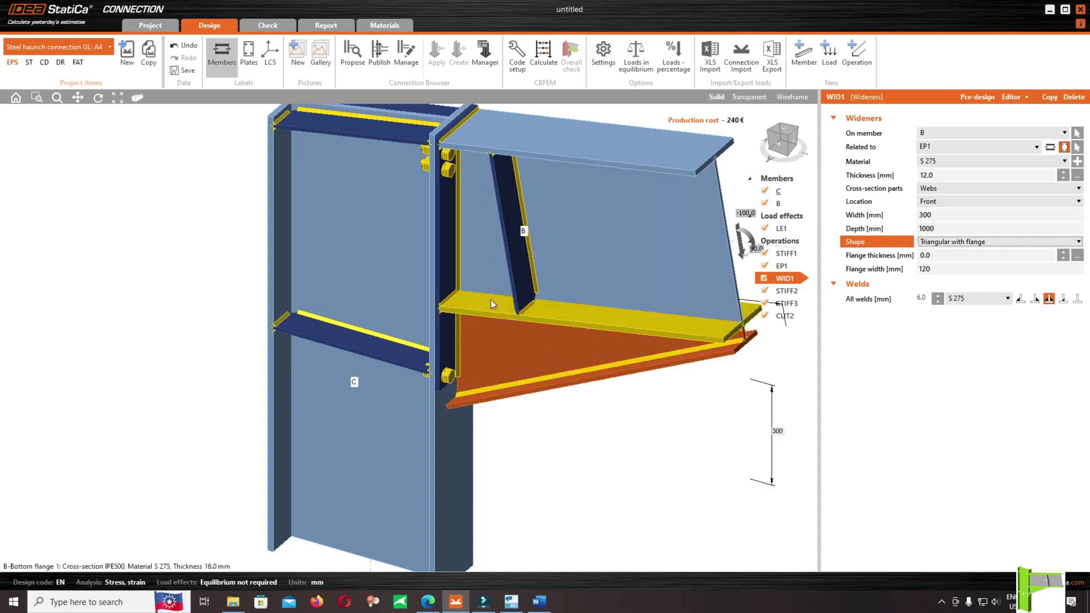
scroll(491, 299, "down", 2)
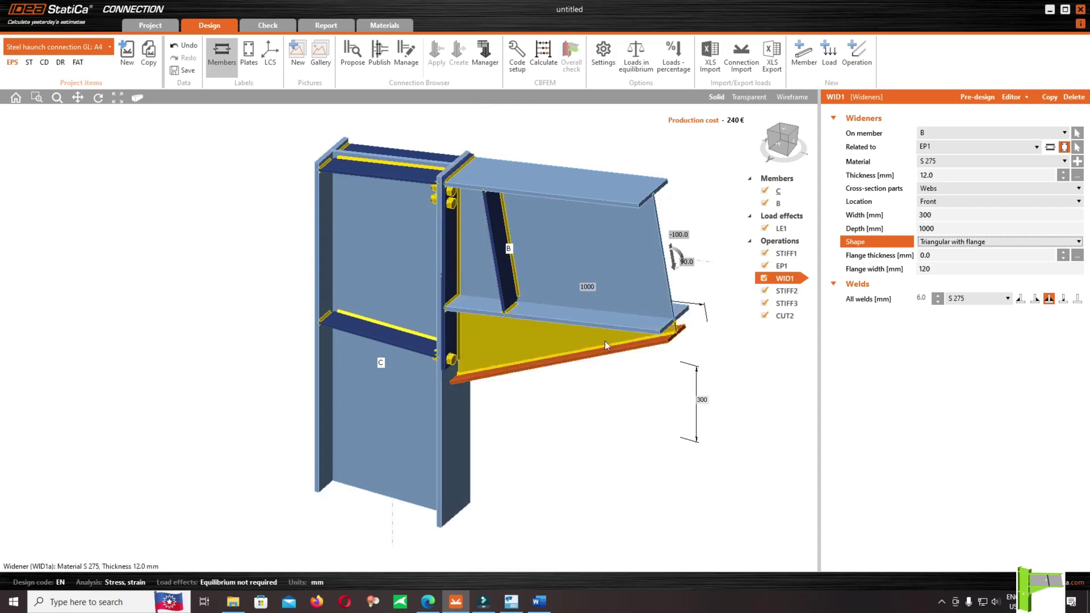
scroll(454, 291, "down", 2)
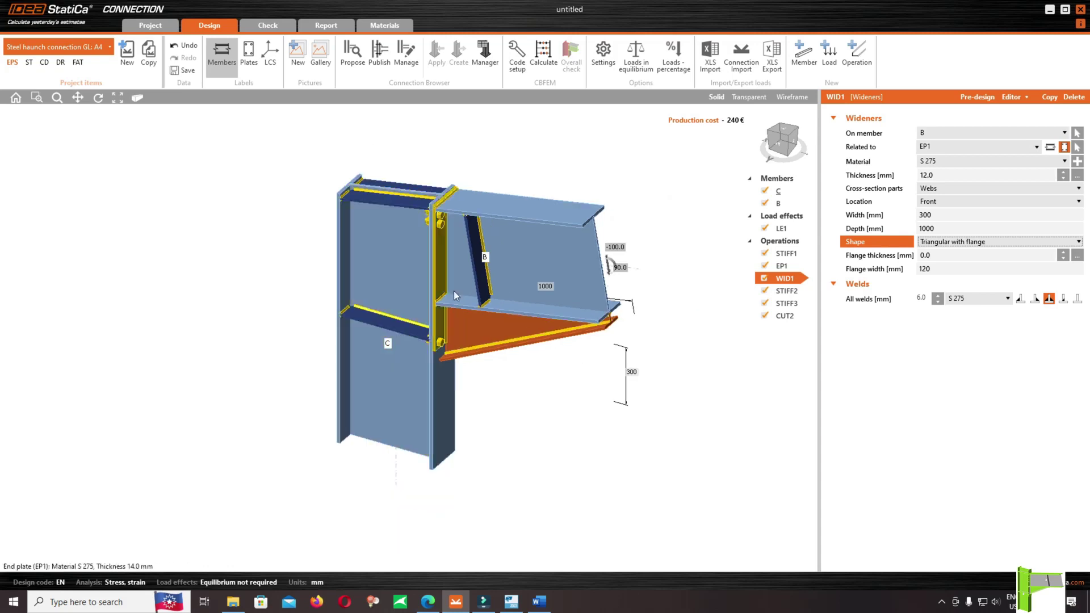
scroll(411, 311, "down", 2)
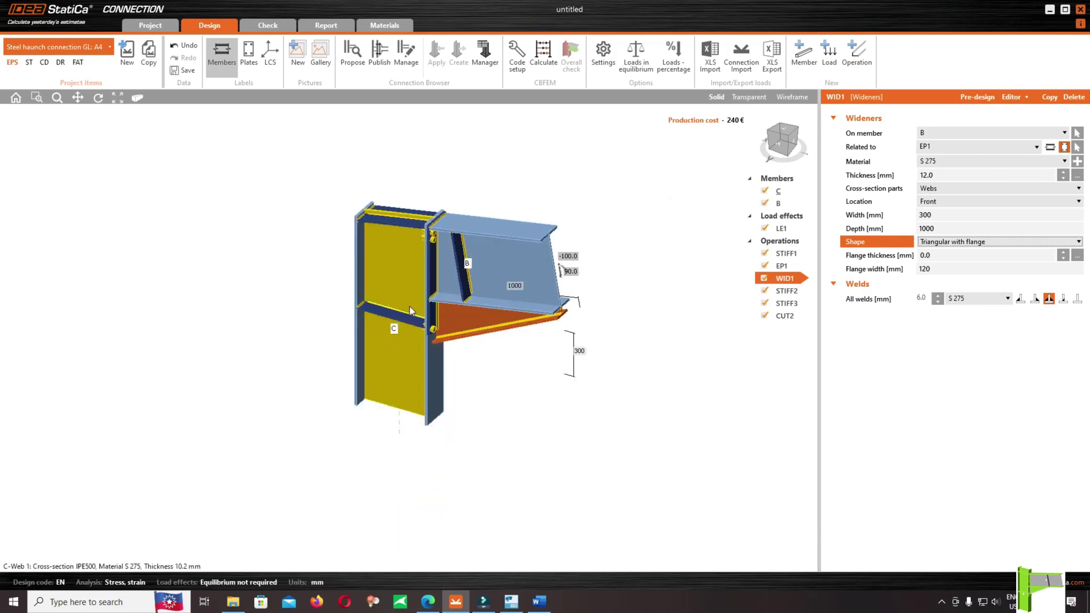
scroll(411, 310, "down", 2)
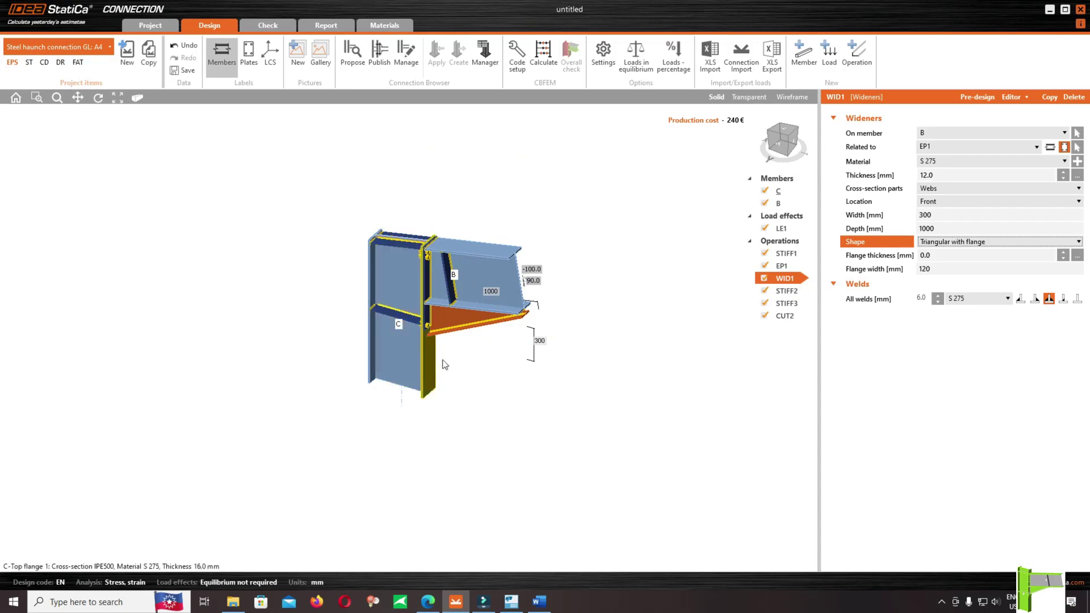
Switch to Tekla Structural Designer, show the structural model instead of the moment results, and enlarge the Scene Content list.
left_click(510, 601)
scroll(489, 552, "down", 5)
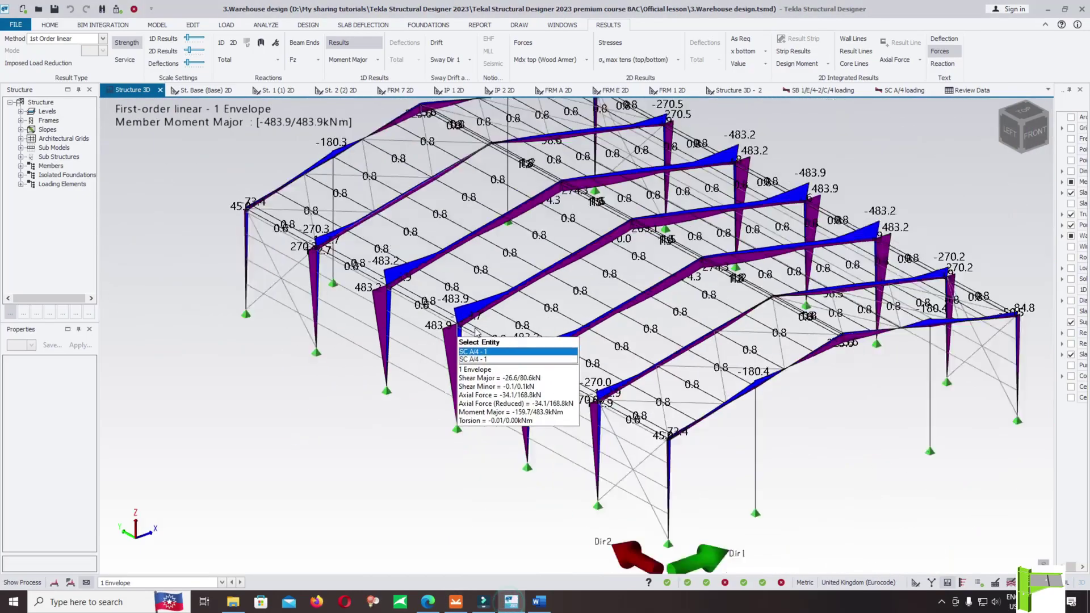
left_click(914, 584)
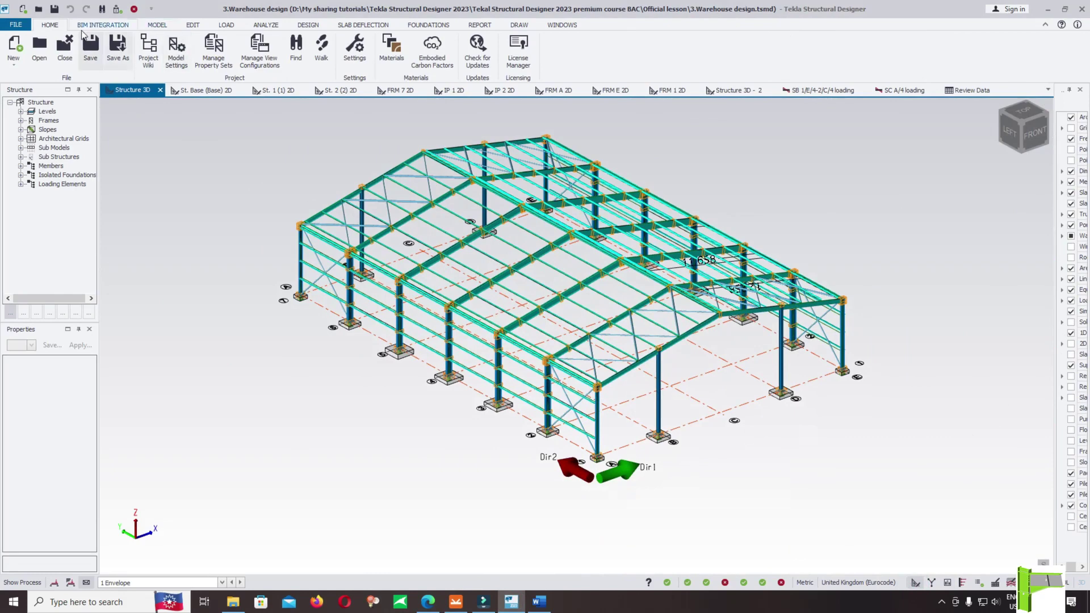
left_click_drag(1055, 132, 1027, 132)
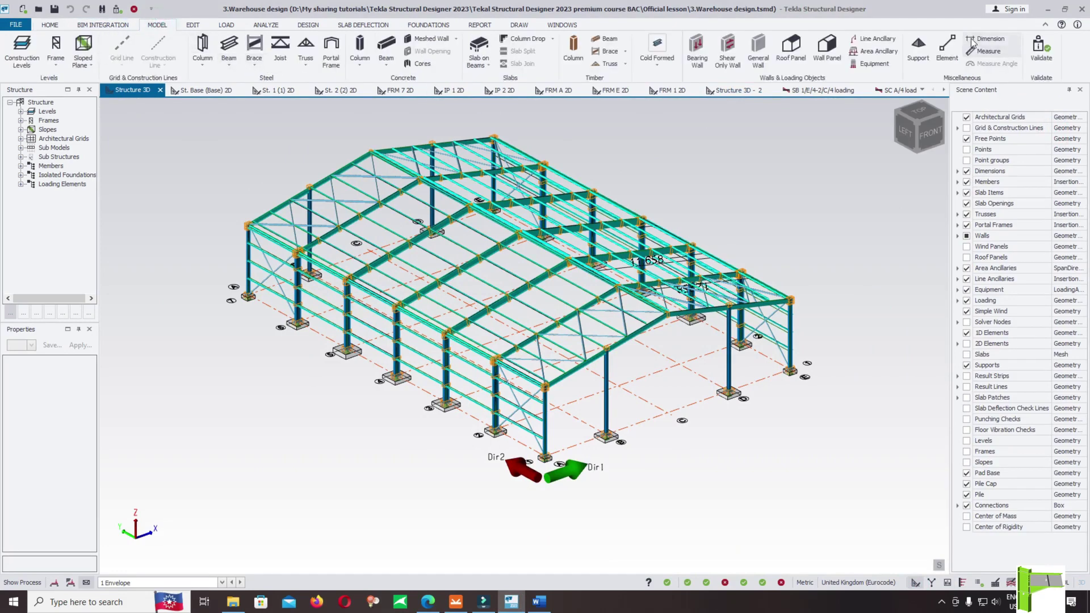
Dimension the gable frame's span along grid line 1 between the column bases at A and E, placing the dimension outside the building.
left_click(988, 39)
scroll(542, 459, "up", 1)
left_click(541, 459)
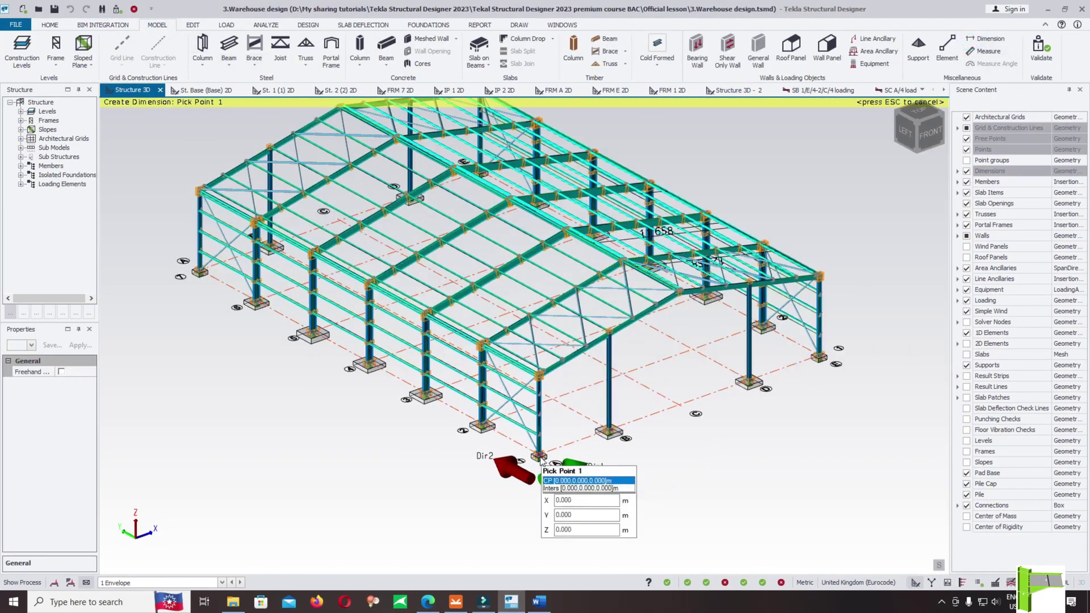
left_click(821, 357)
scroll(750, 420, "up", 2)
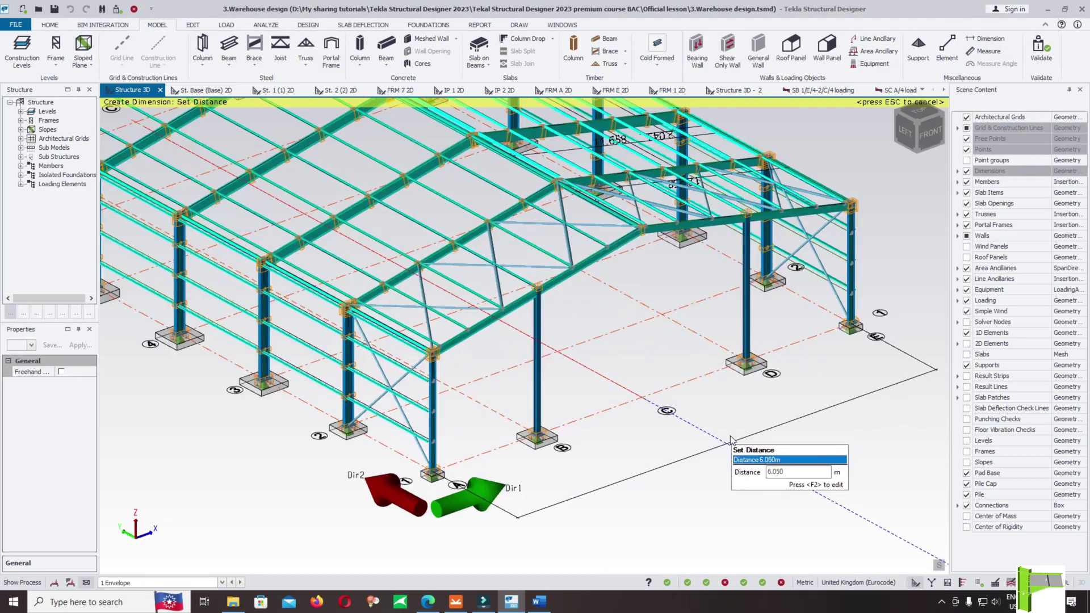
left_click(740, 451)
scroll(706, 454, "up", 2)
scroll(657, 453, "up", 1)
middle_click_drag(657, 452, 661, 409)
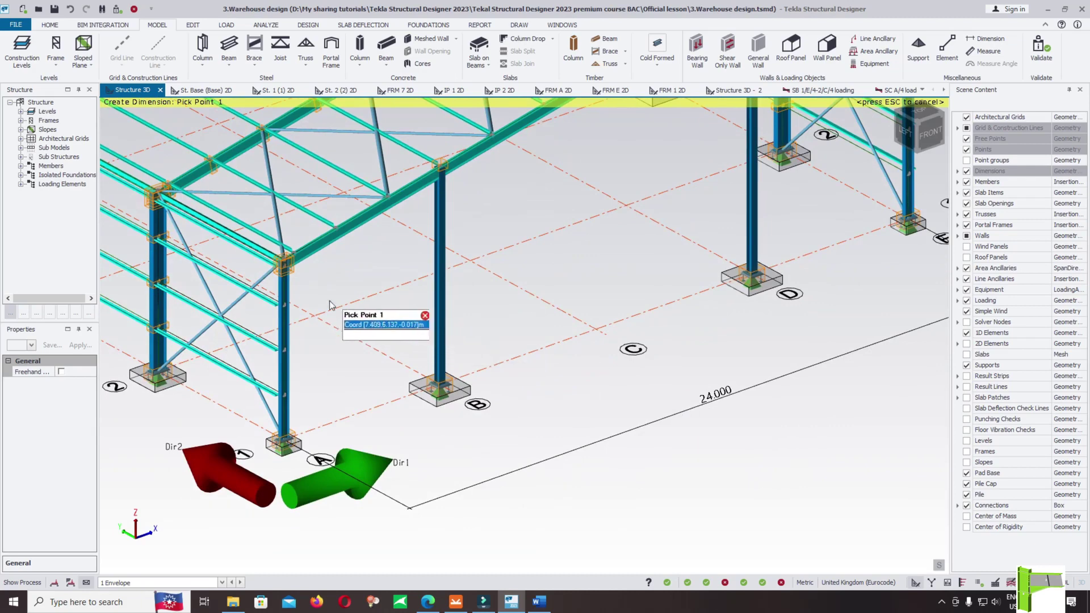
Switch to the Word report of the haunch connection and examine its 3D picture and cross-section table.
mouse_move(483, 602)
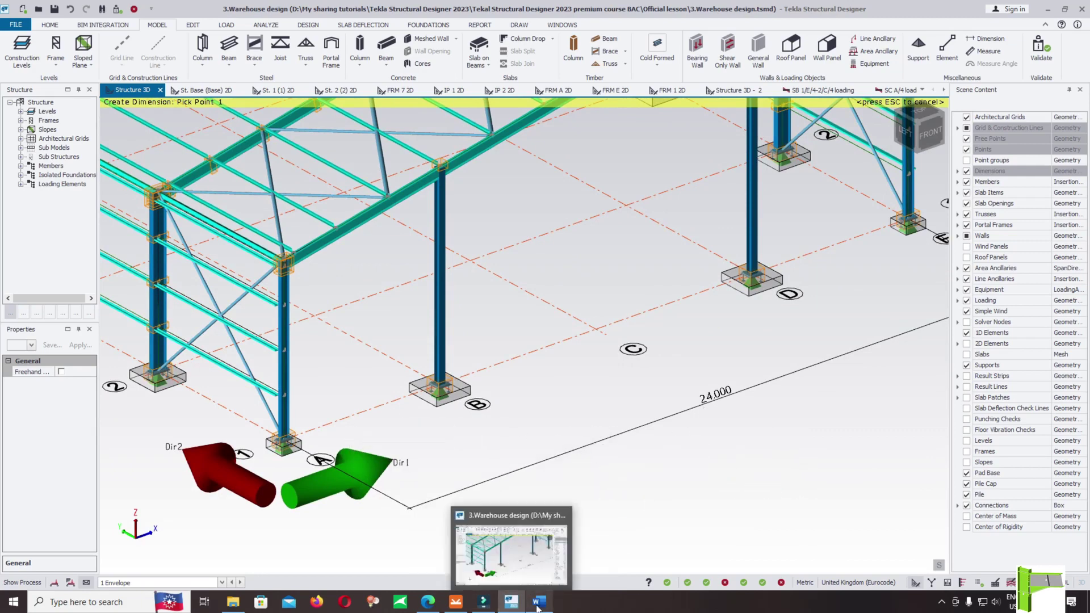
mouse_move(540, 607)
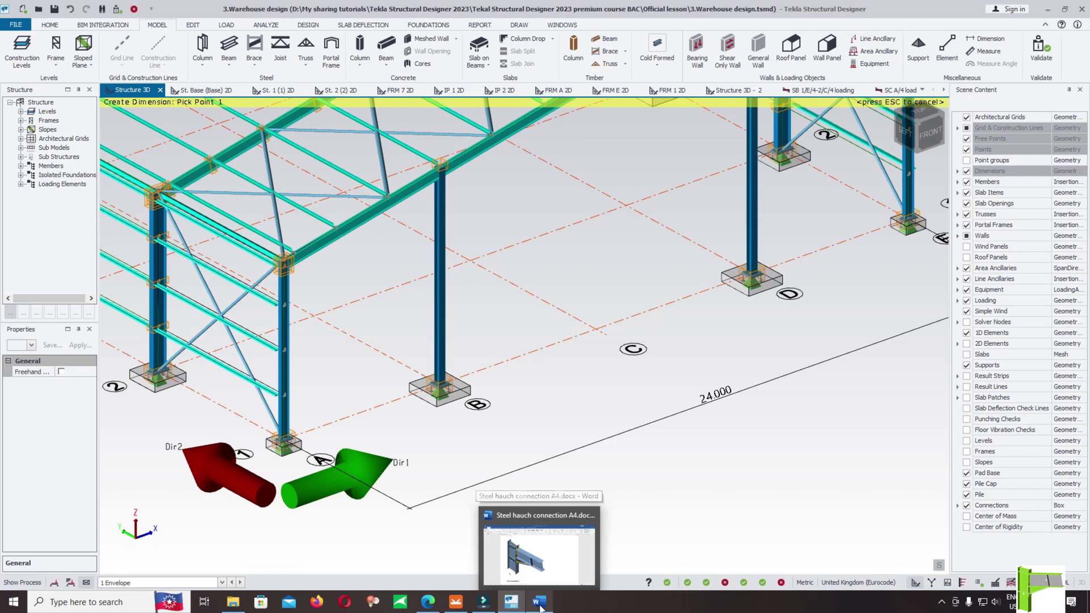
left_click(540, 607)
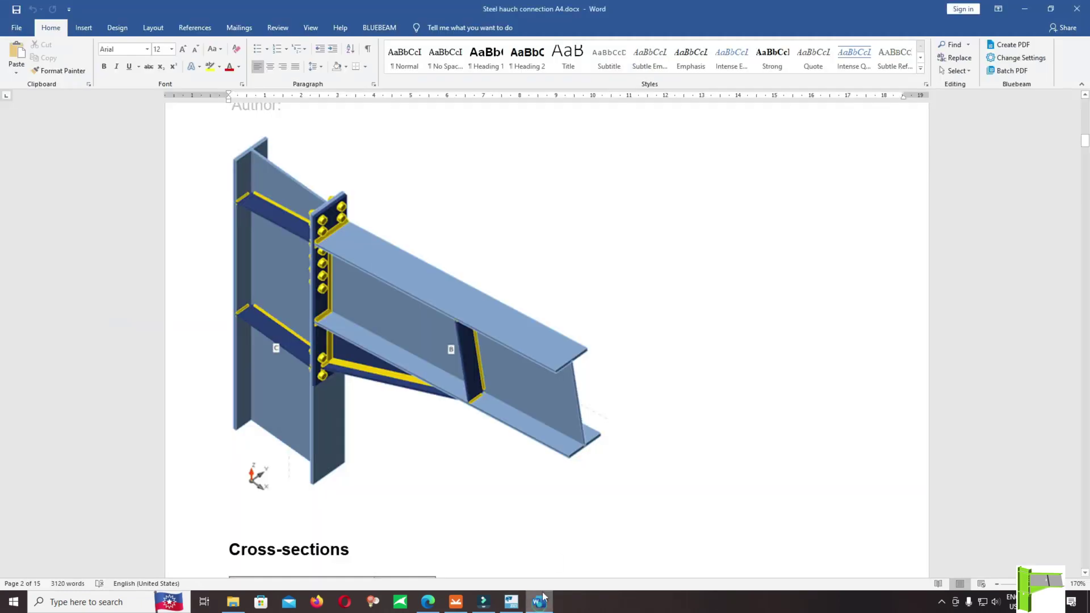
scroll(511, 477, "down", 1)
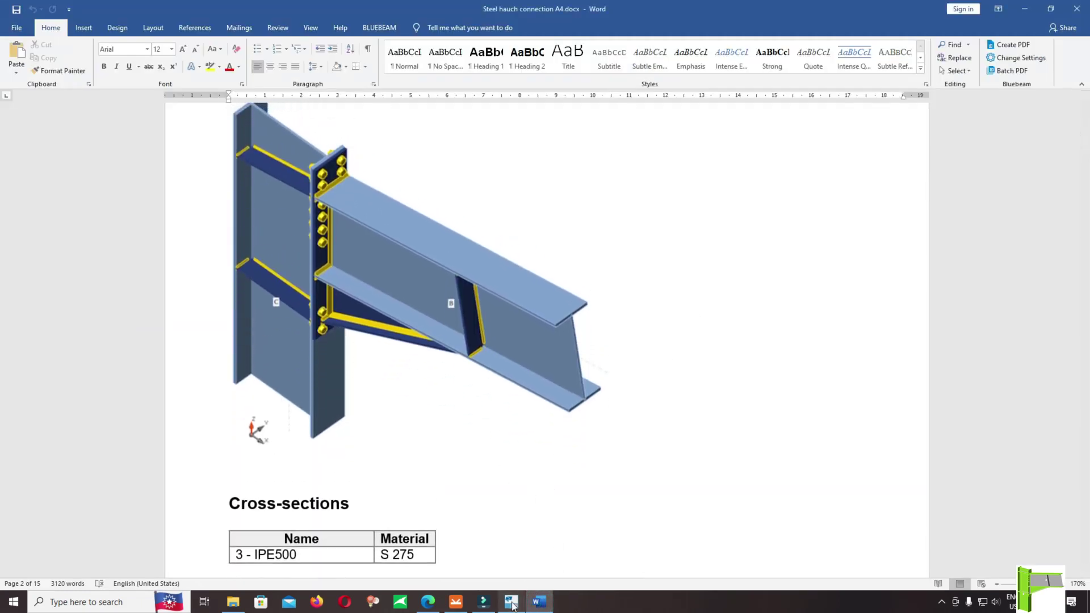
Return to IDEA StatiCa, examine the widener's depth, and compare it with the frame span dimension in Tekla Structural Designer.
left_click(462, 592)
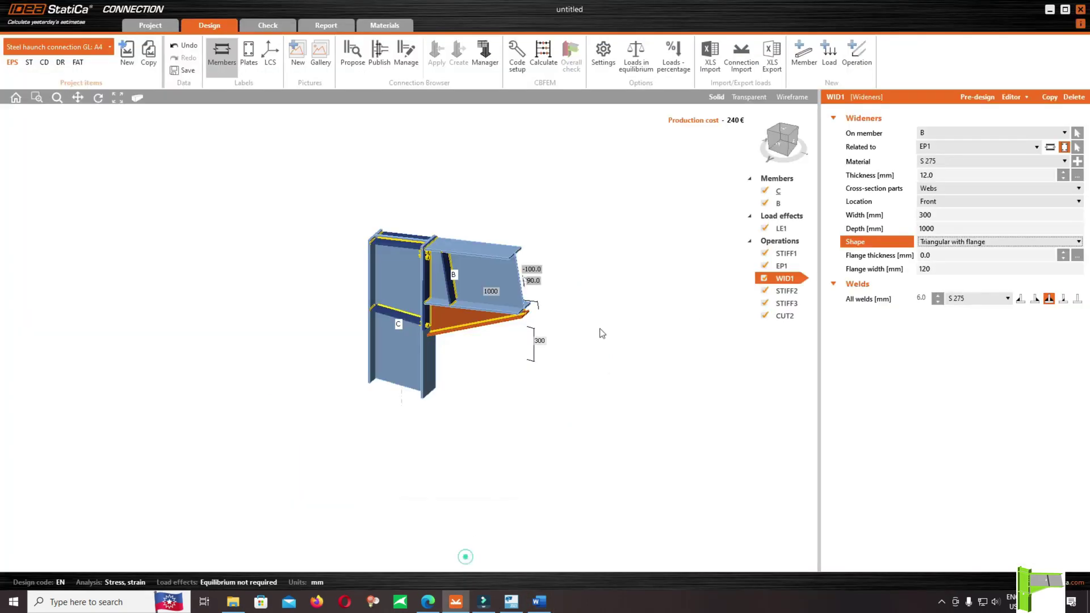
scroll(470, 360, "up", 3)
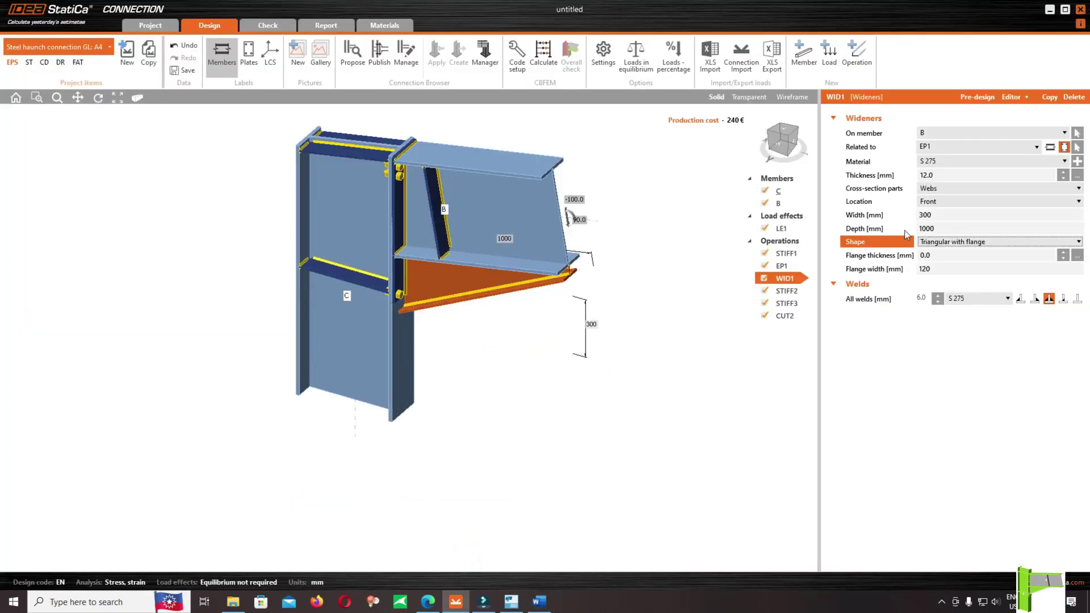
middle_click_drag(604, 305, 576, 364)
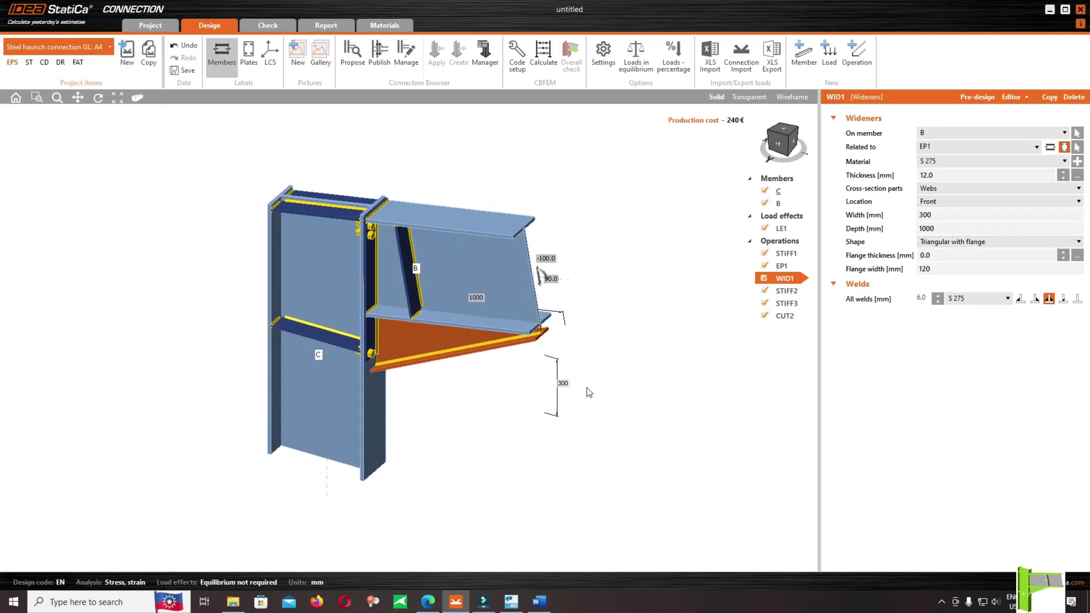
scroll(567, 398, "up", 2)
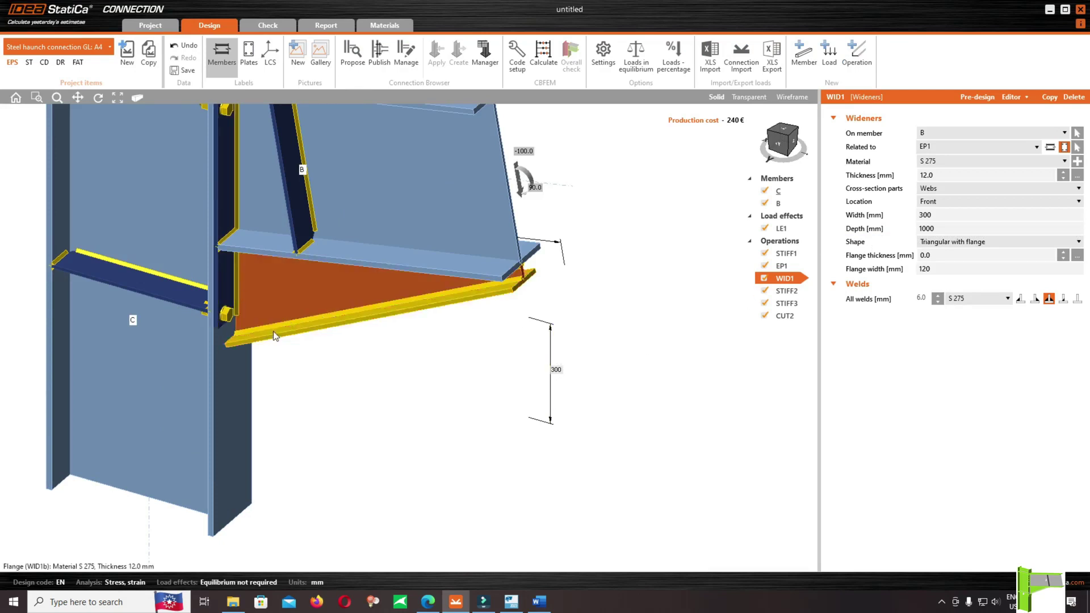
left_click(969, 230)
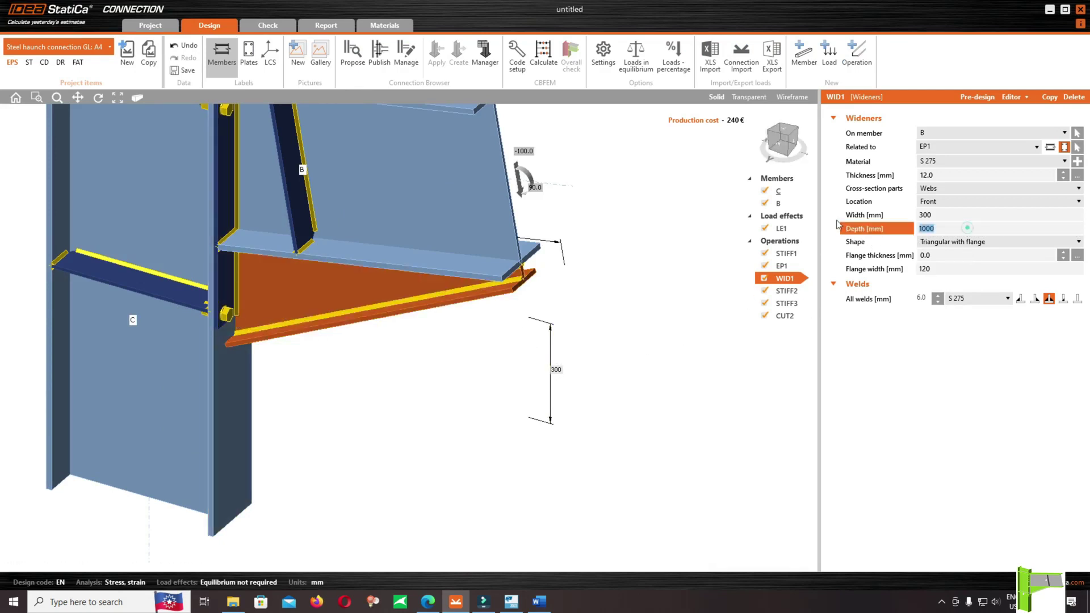
left_click(511, 602)
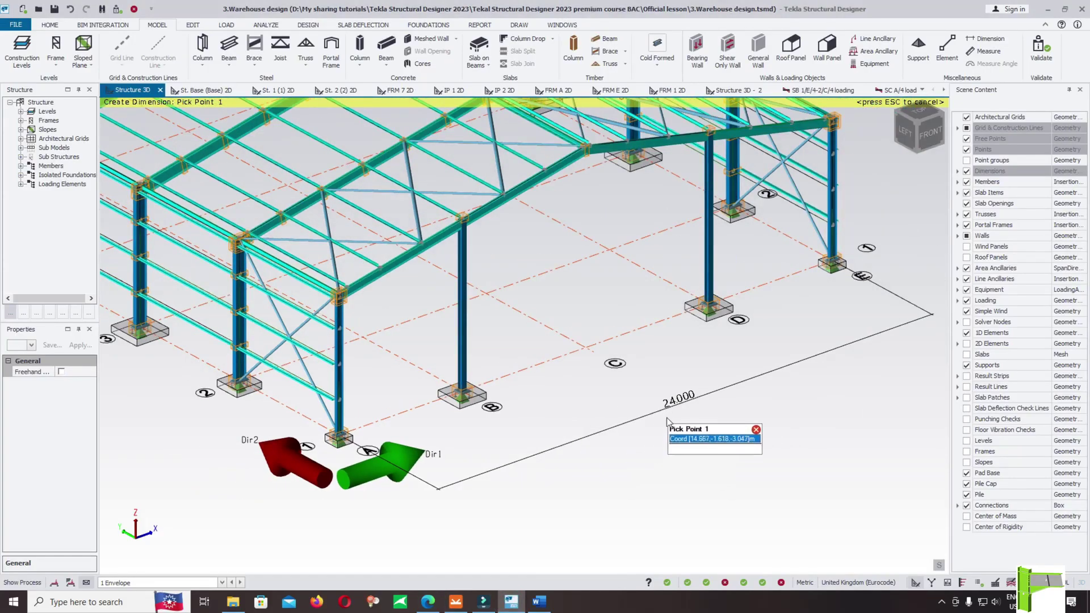
Switch back to IDEA StatiCa and lengthen beam B by setting its Offset ex to 500 mm.
left_click(456, 603)
scroll(676, 348, "down", 2)
scroll(604, 309, "up", 1)
left_click(554, 224)
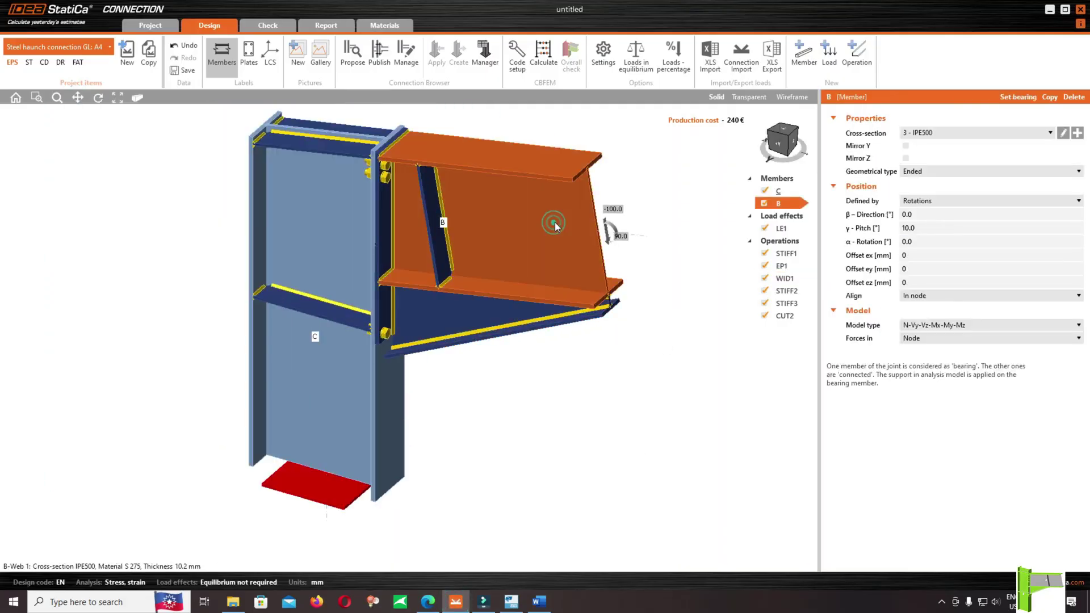
left_click(929, 256)
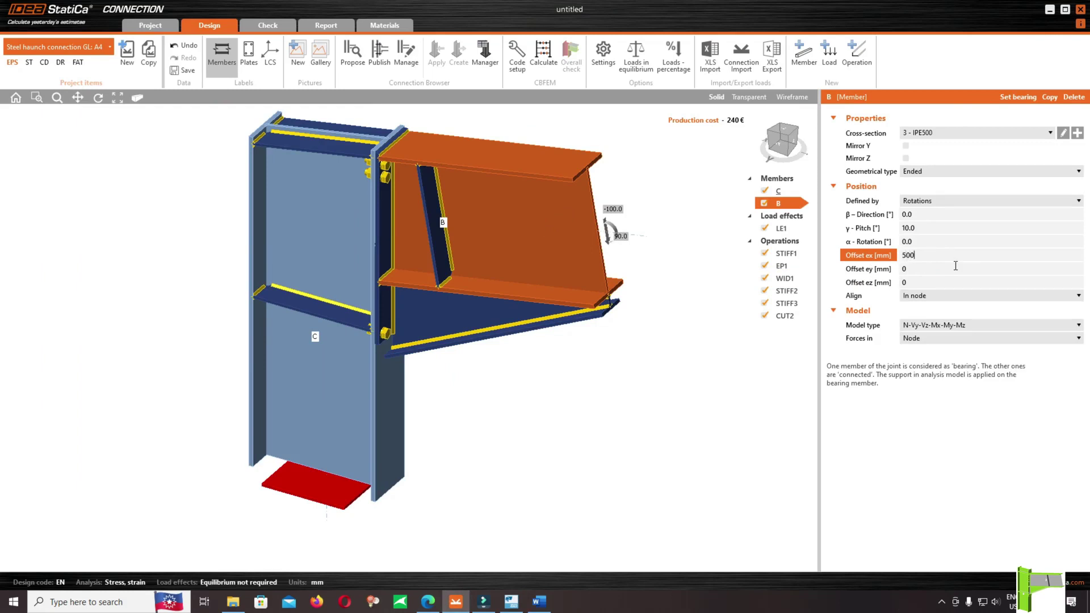
type("500")
key("Return")
Set the X-position of the stiffener on beam B to 900 mm, near the end of the haunch.
left_click(789, 139)
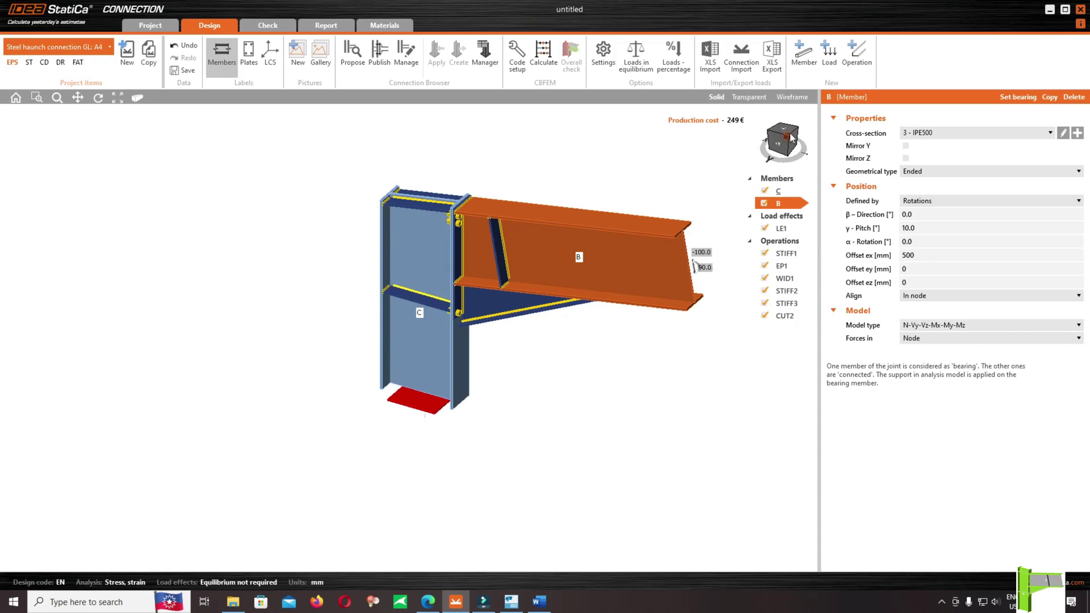
left_click(499, 262)
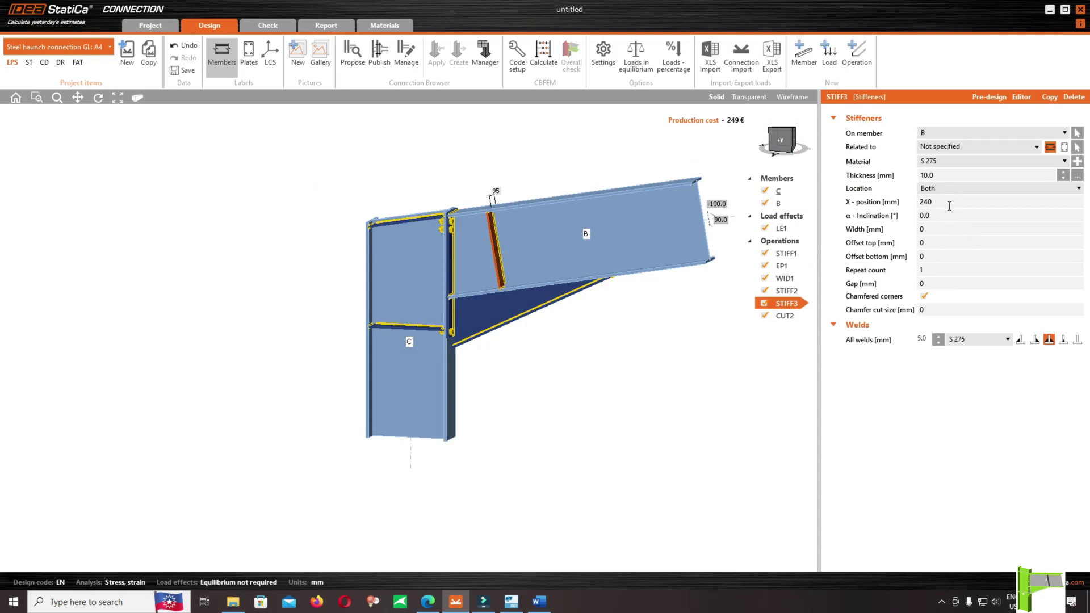
left_click(949, 202)
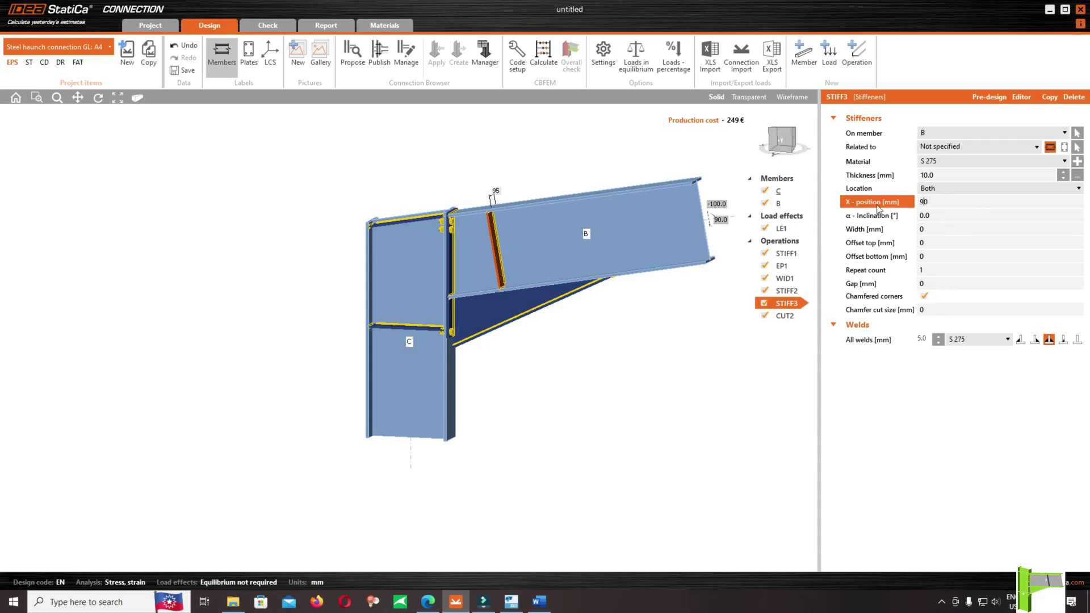
key("Tab")
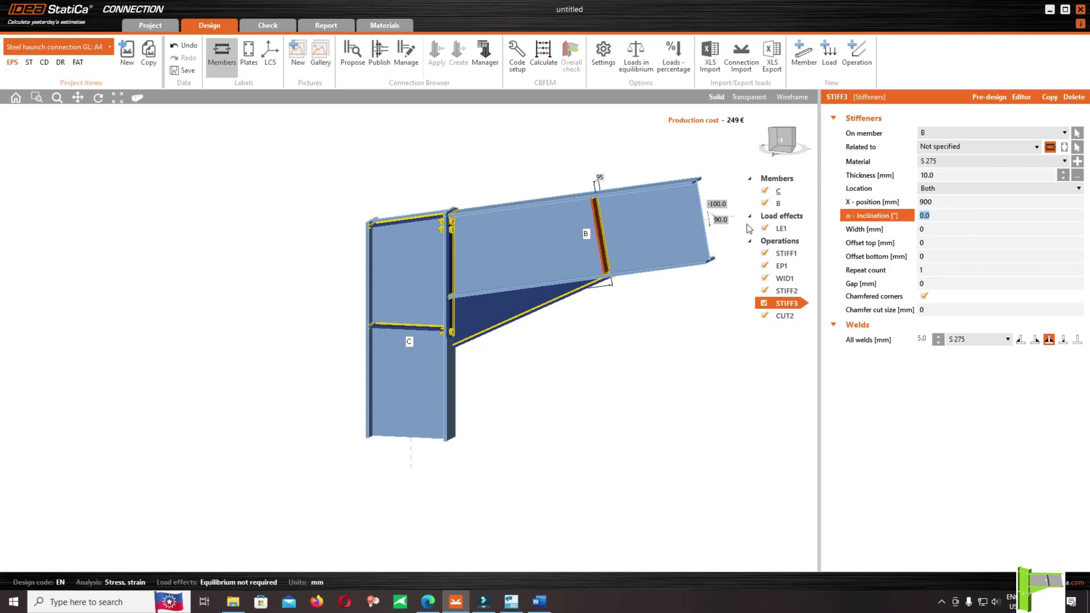
Examine the haunch and its sloping flange beneath beam B from the side, from the beam end and in an isometric view.
scroll(568, 318, "up", 3)
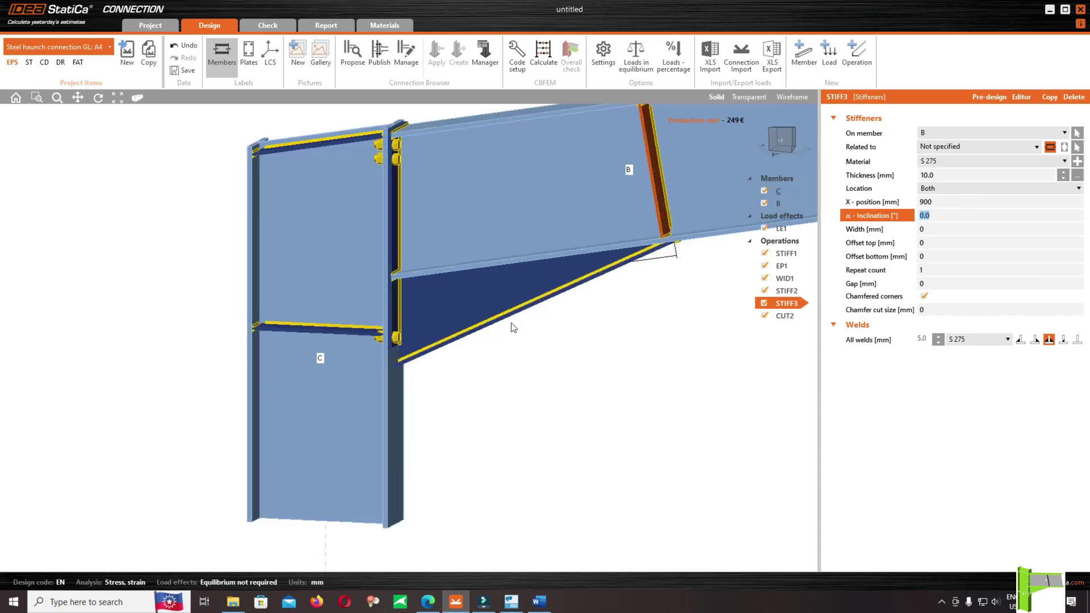
left_click(476, 299)
left_click(764, 141)
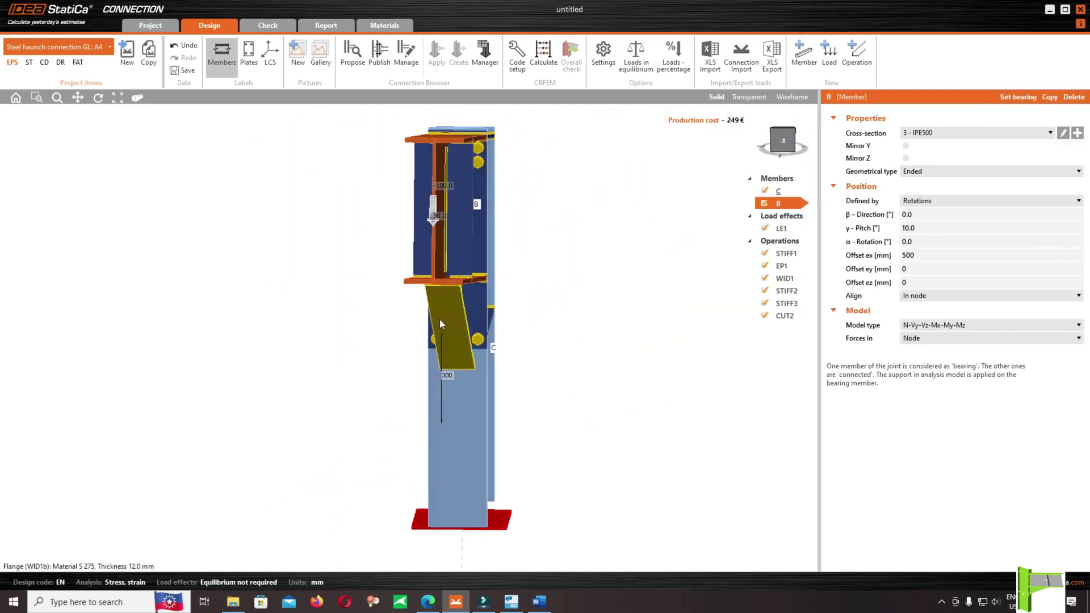
scroll(439, 319, "up", 5)
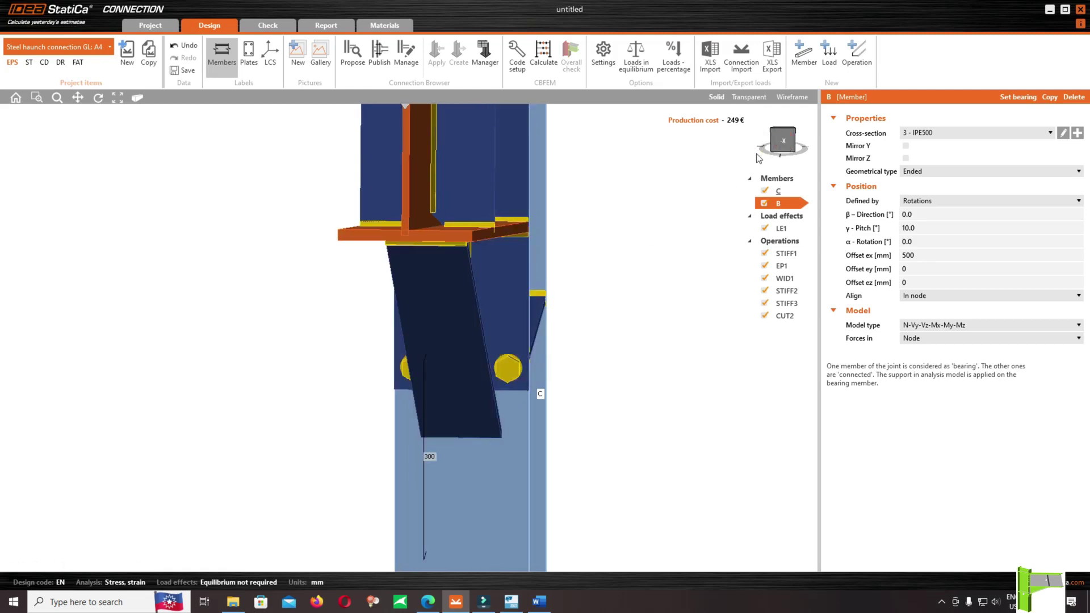
left_click(774, 134)
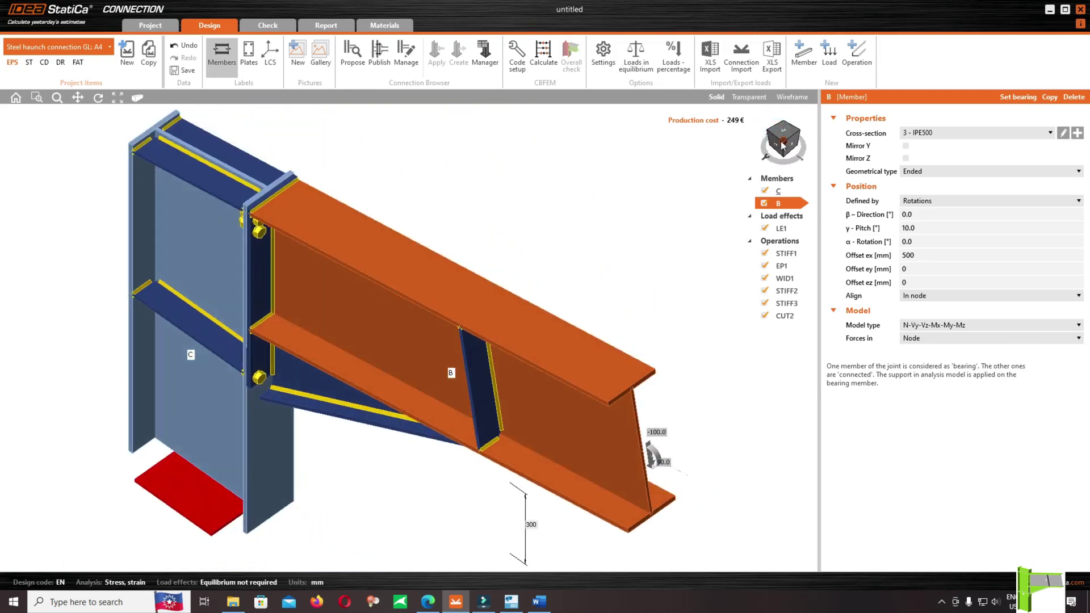
Try a flange width of 252 mm for the haunch widener beneath beam B.
left_click(768, 129)
scroll(435, 261, "up", 3)
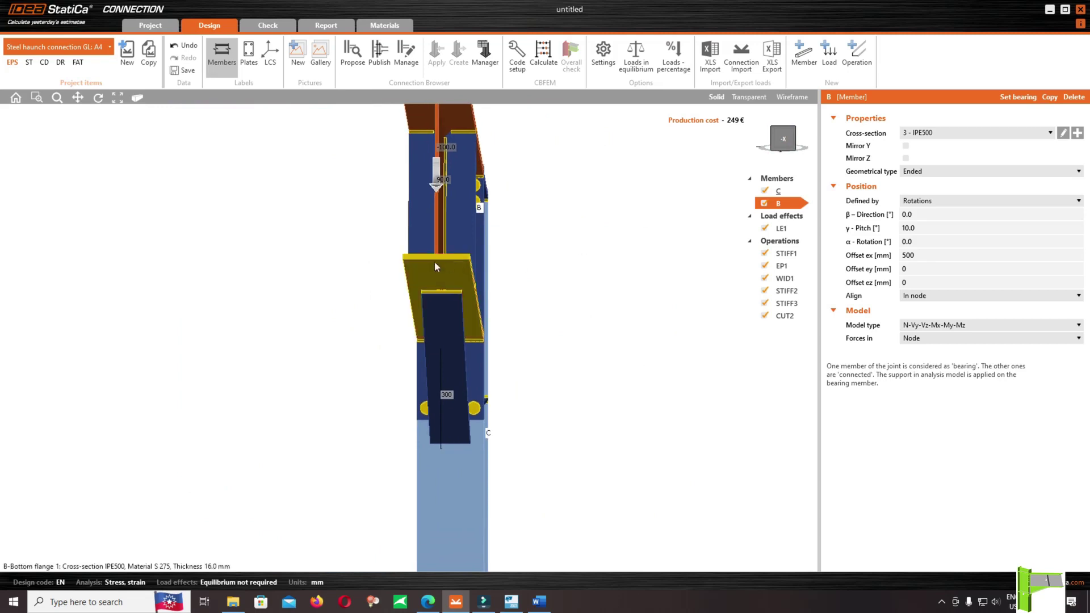
right_click_drag(435, 262, 468, 264)
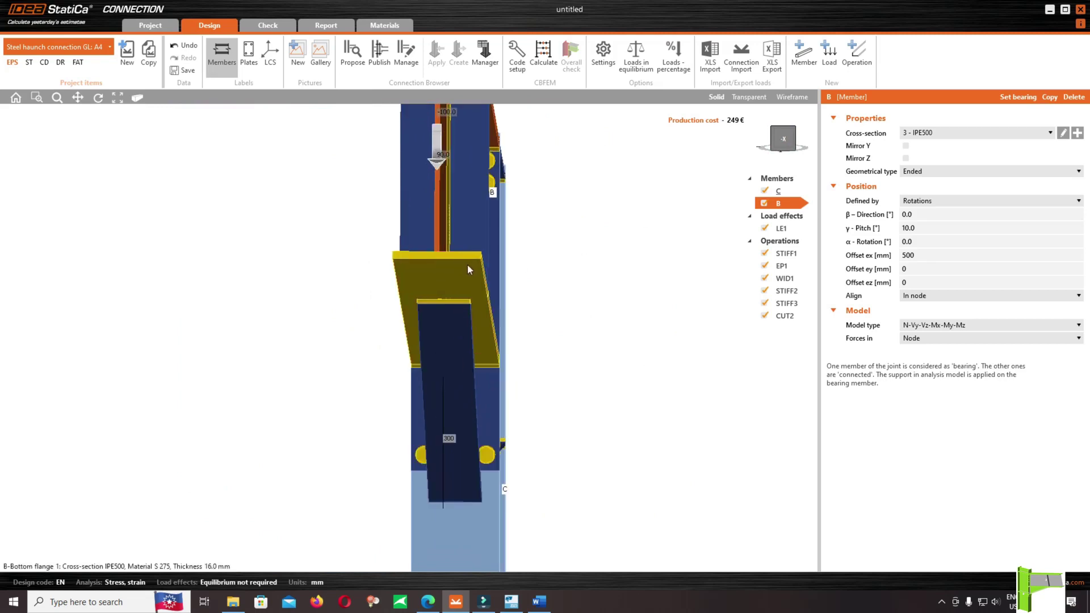
left_click(444, 400)
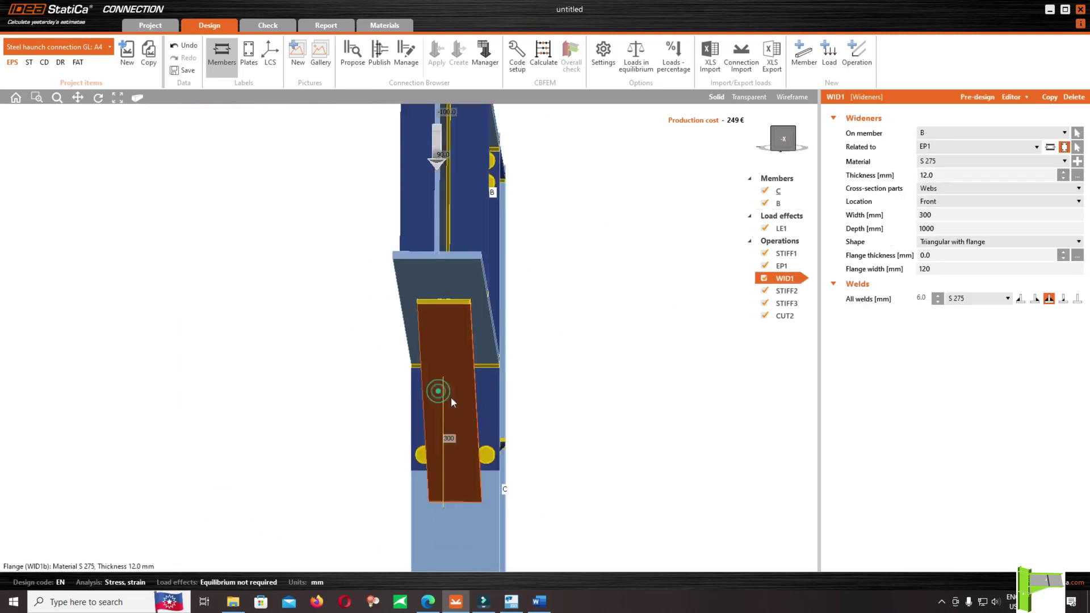
left_click(955, 268)
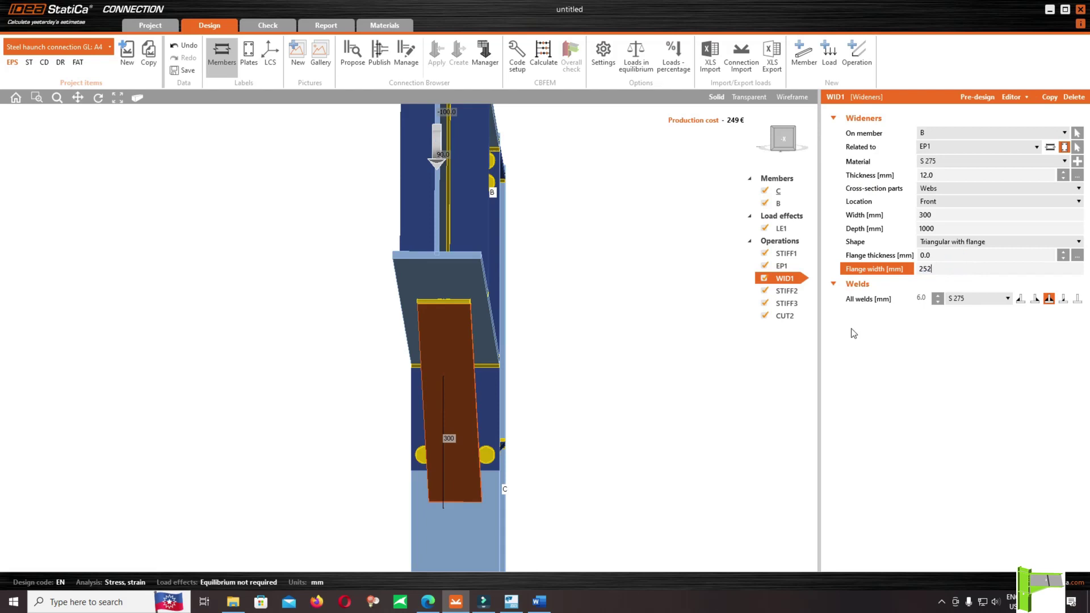
key("Tab")
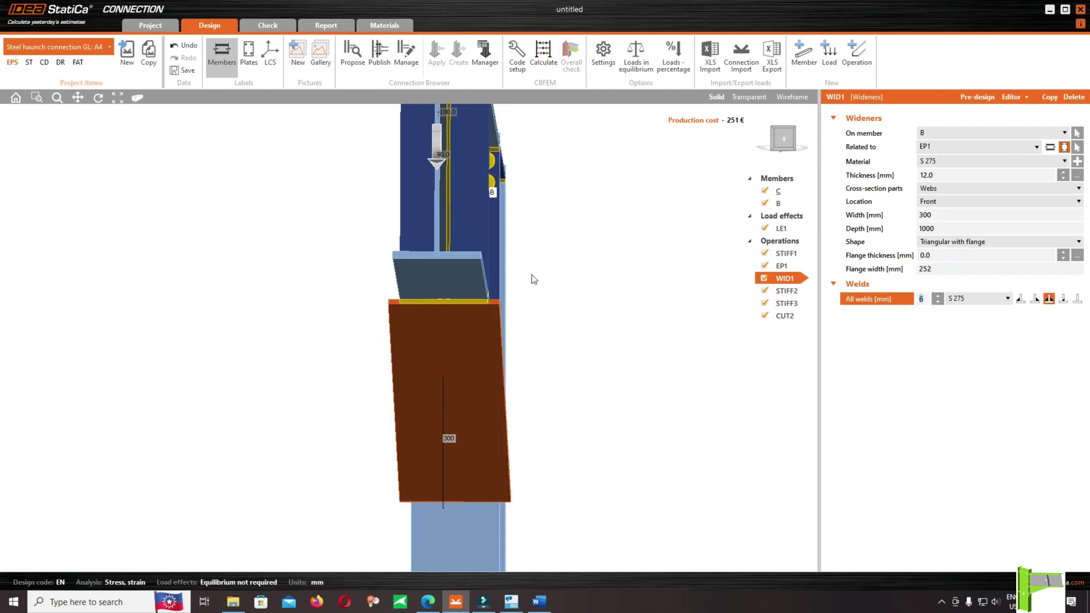
Try narrower widener flange widths of 240 mm and 220 mm.
left_click(972, 267)
double_click(962, 270)
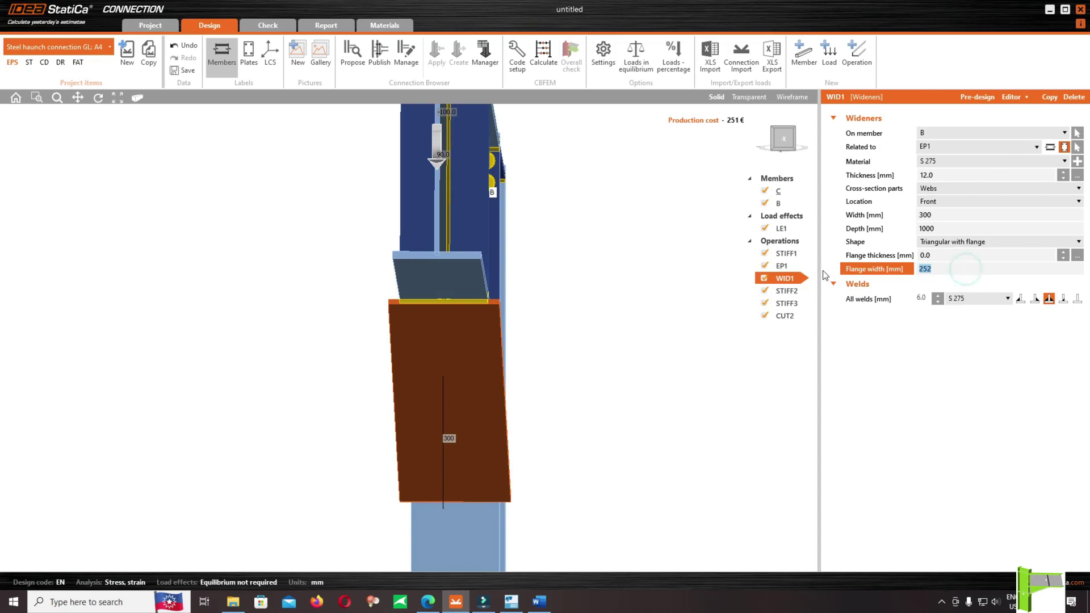
type("240")
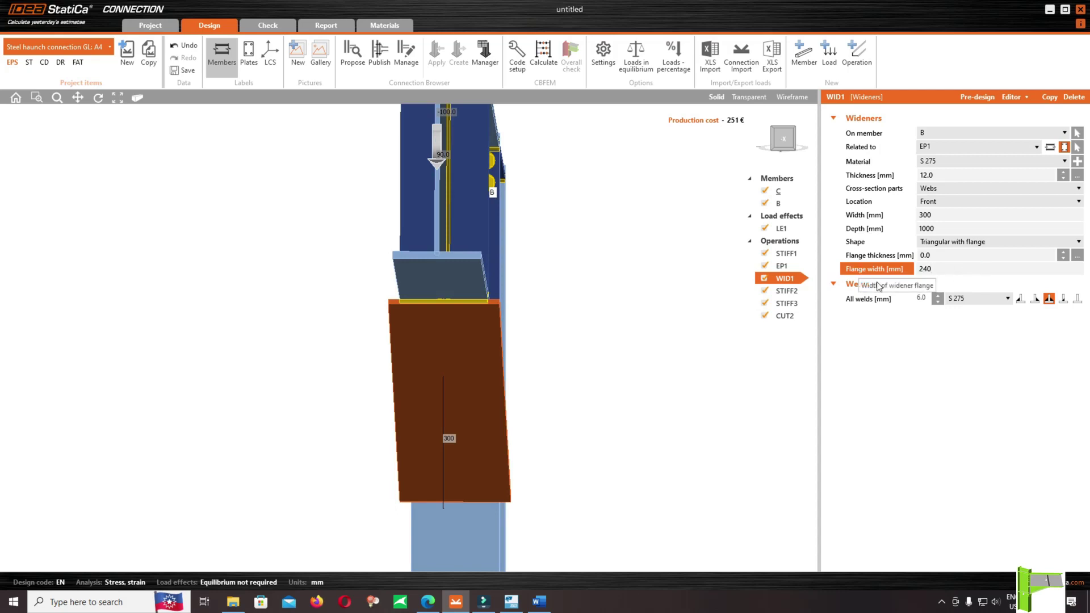
key("Tab")
key("shift+Tab")
type("220")
key("Tab")
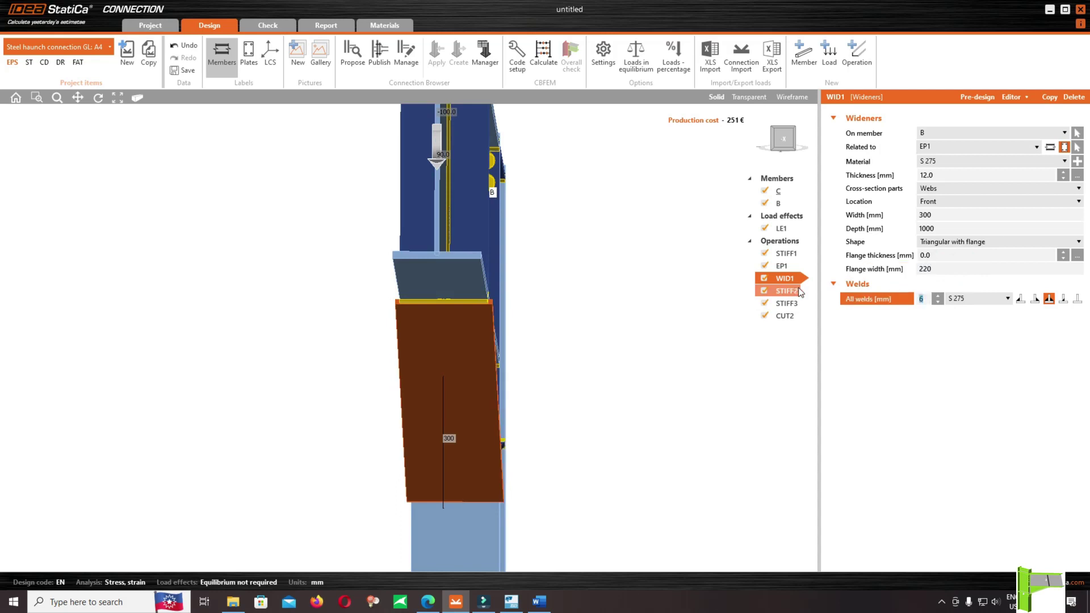
Set the haunch widener's flange width to 200 mm and view the connection isometrically.
key("shift+Tab")
type("200")
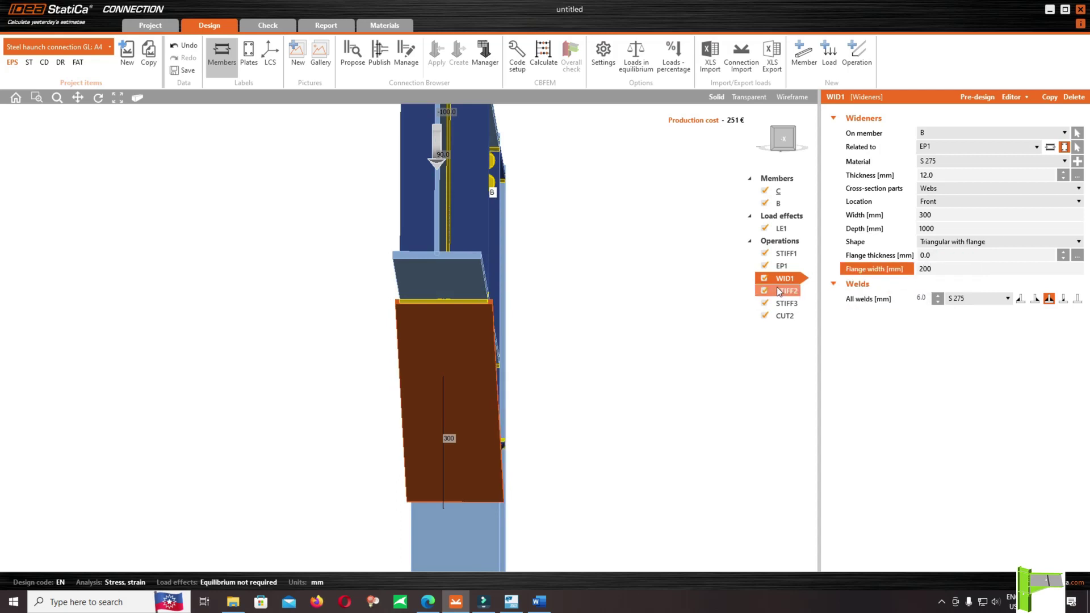
key("Tab")
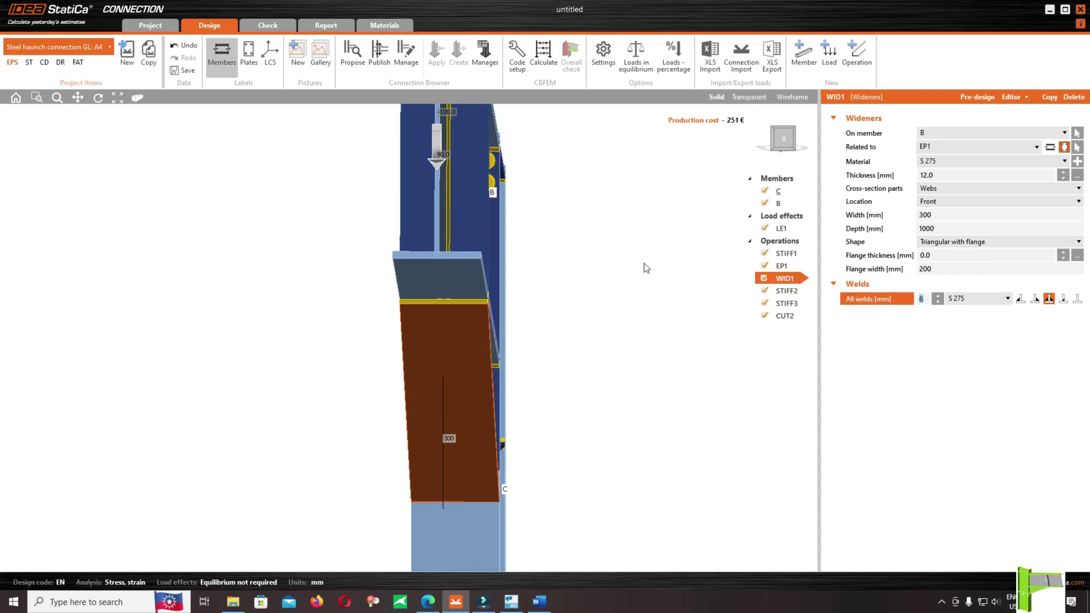
left_click(772, 145)
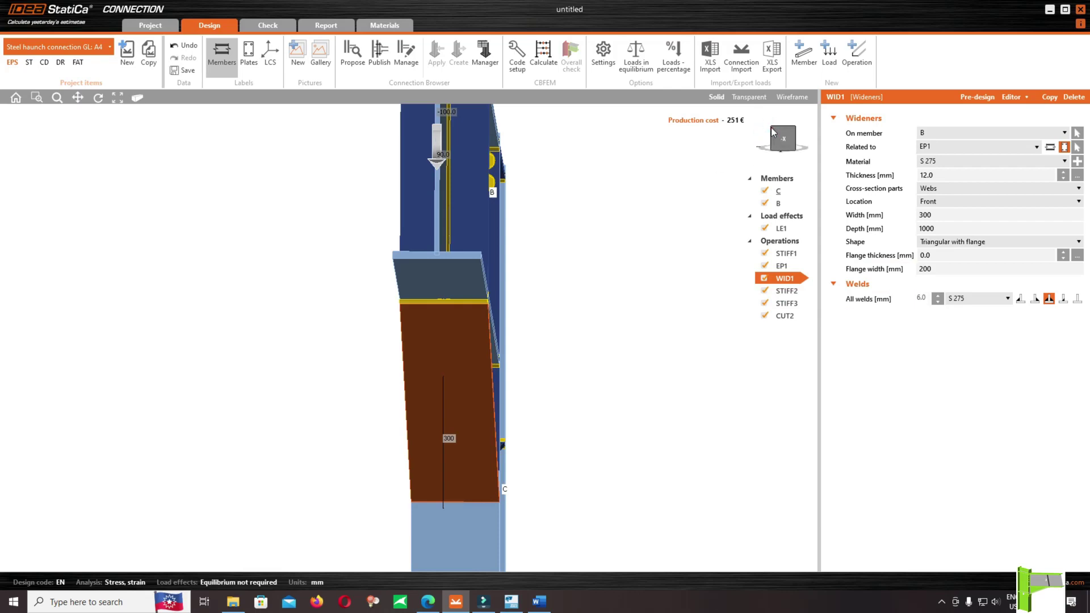
left_click(772, 133)
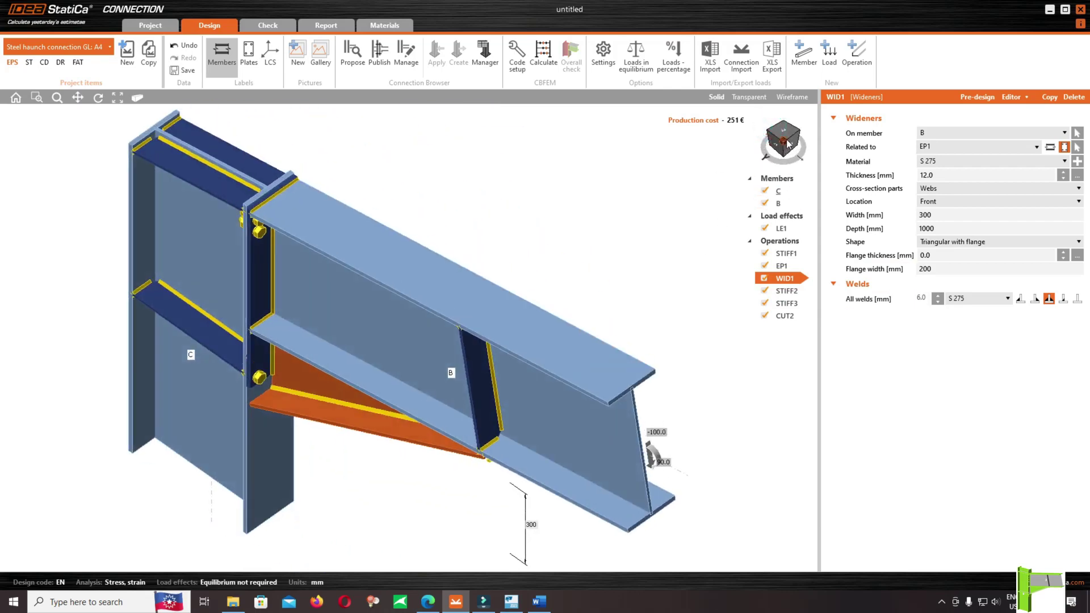
left_click(787, 143)
Extend the end plate between beam B and column C by 160 mm at the top and 400 mm at the bottom.
left_click(353, 220)
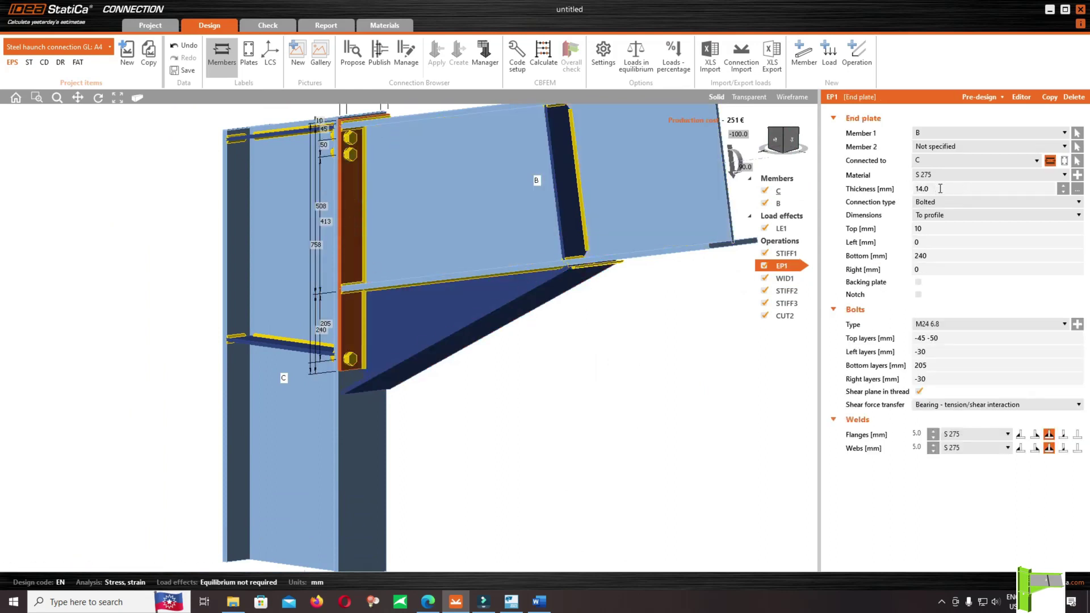
left_click(934, 229)
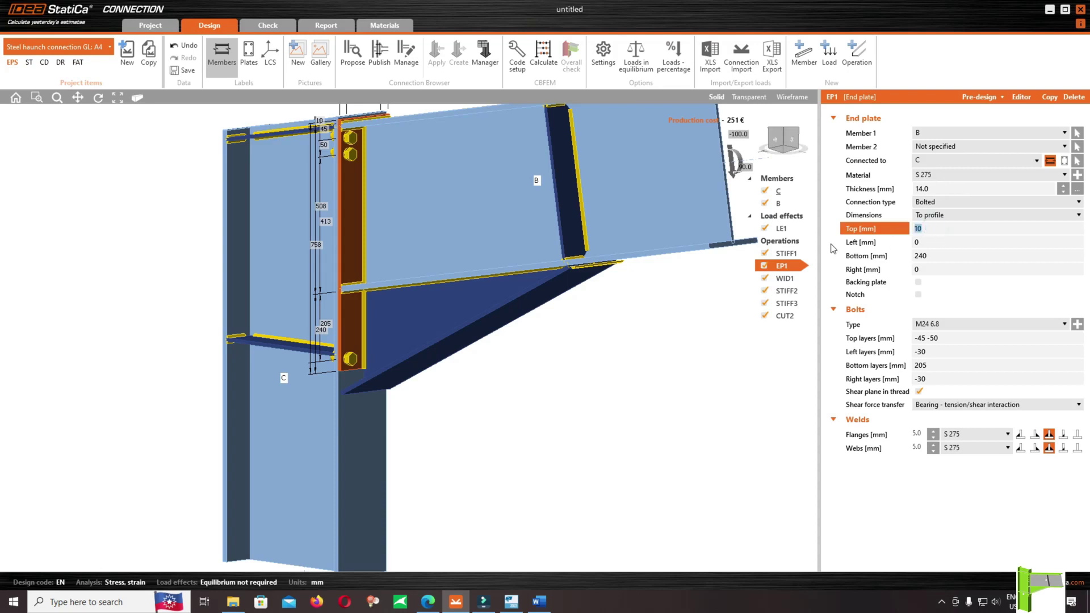
scroll(491, 267, "down", 3)
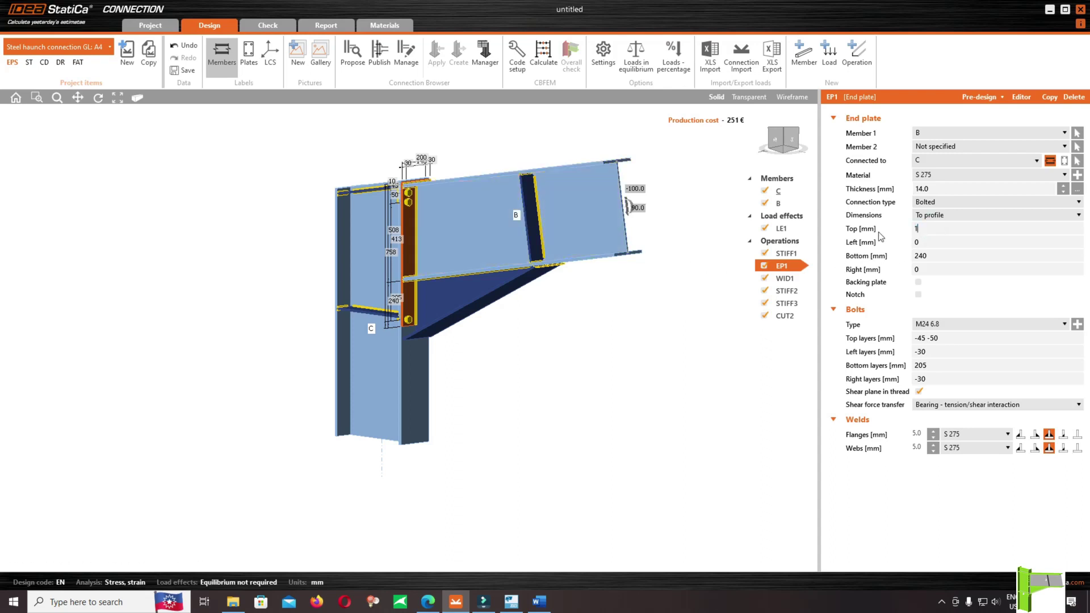
left_click(929, 252)
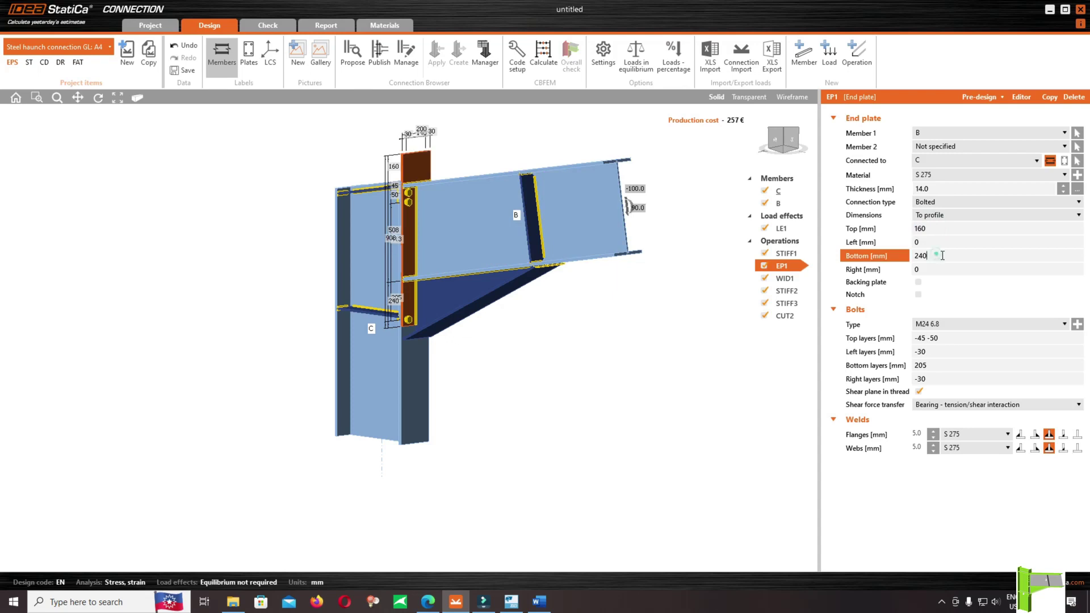
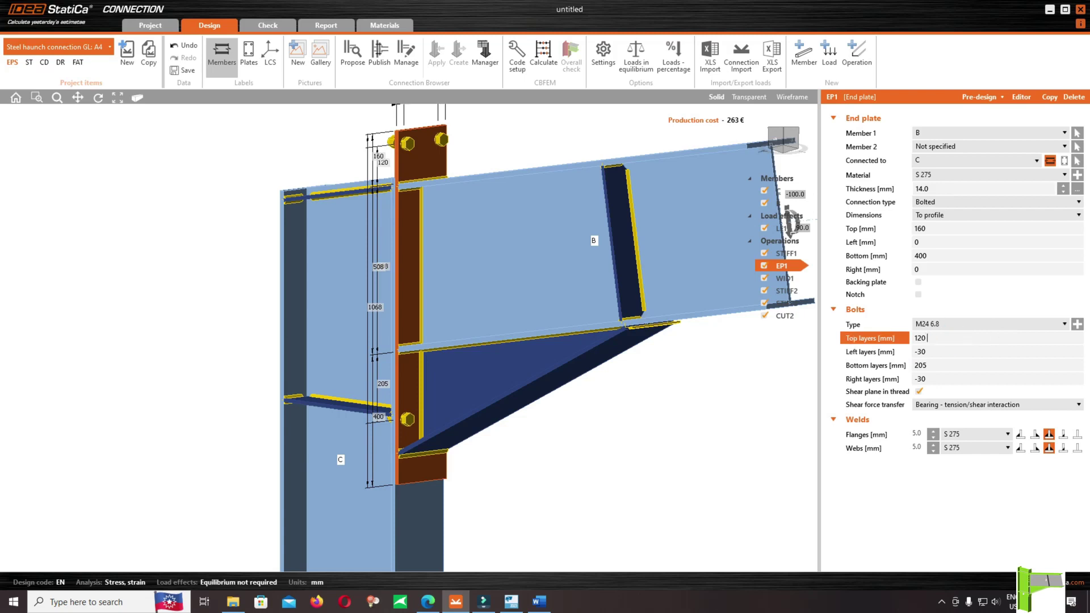
Enter 120 -70 -120 mm as the end plate's top bolt layers, with the left layer at -30 mm.
type("-70")
key("Tab")
key("BackSpace")
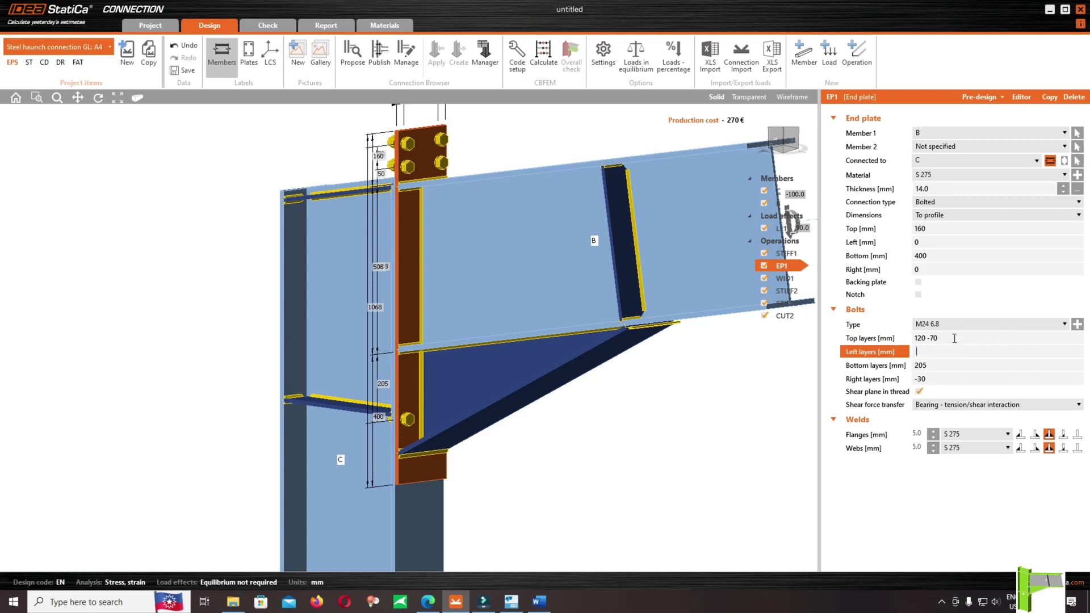
type("-120")
type("-30")
left_click(985, 338)
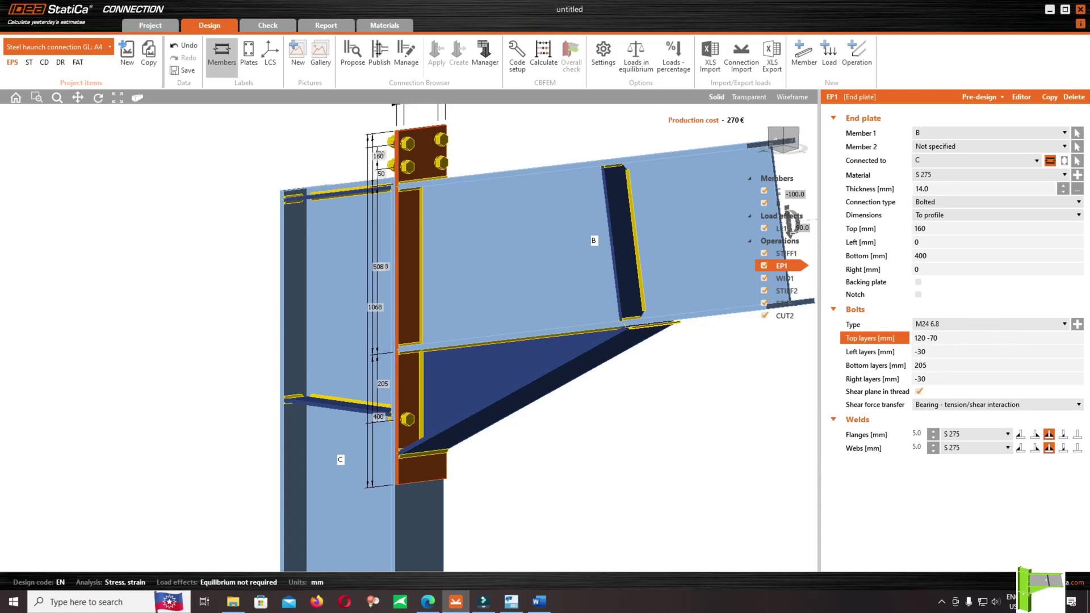
type("120")
key("Tab")
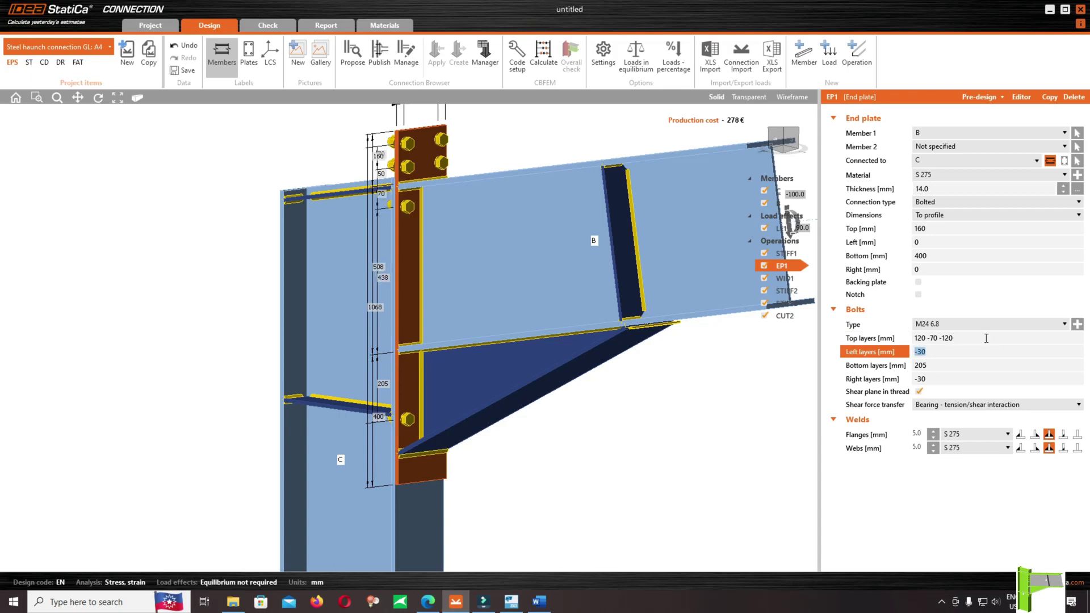
Try replacing all of the end plate's top bolt layers with -8 mm.
left_click(988, 338)
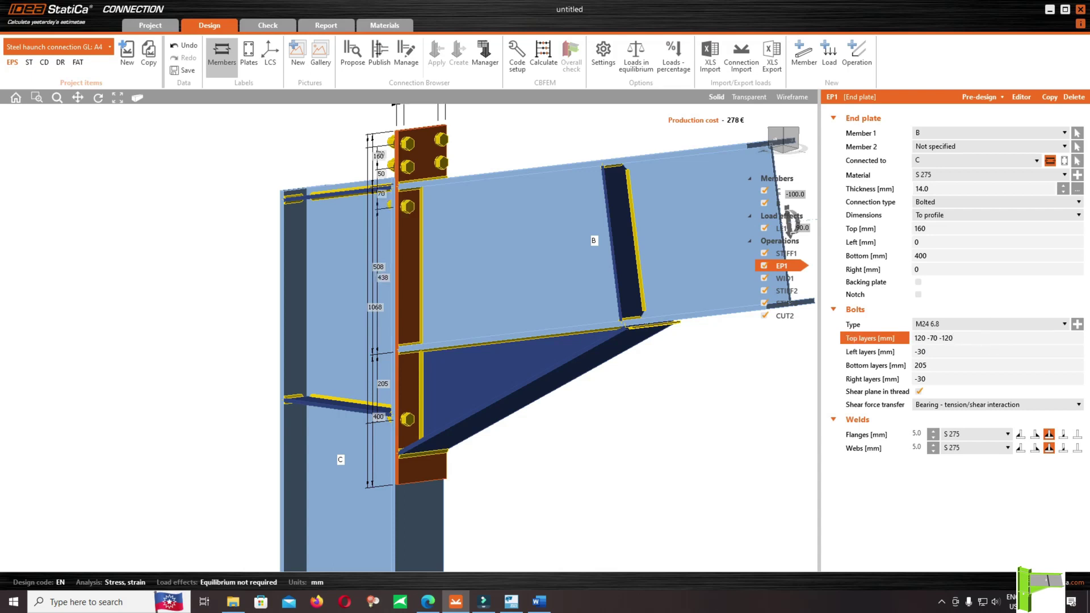
key("ctrl+a")
type("-8")
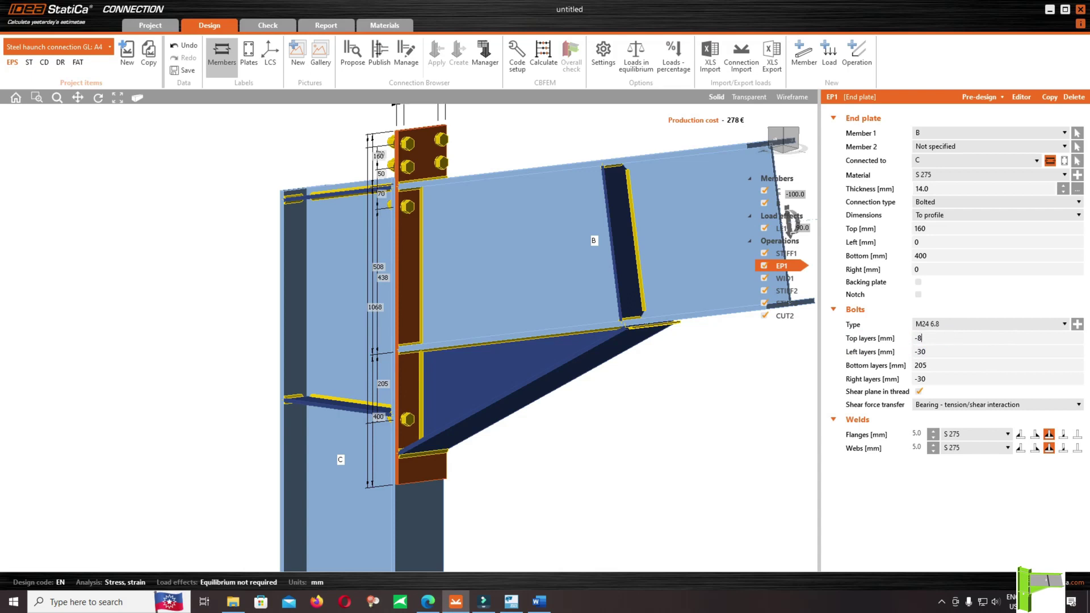
left_click(959, 350)
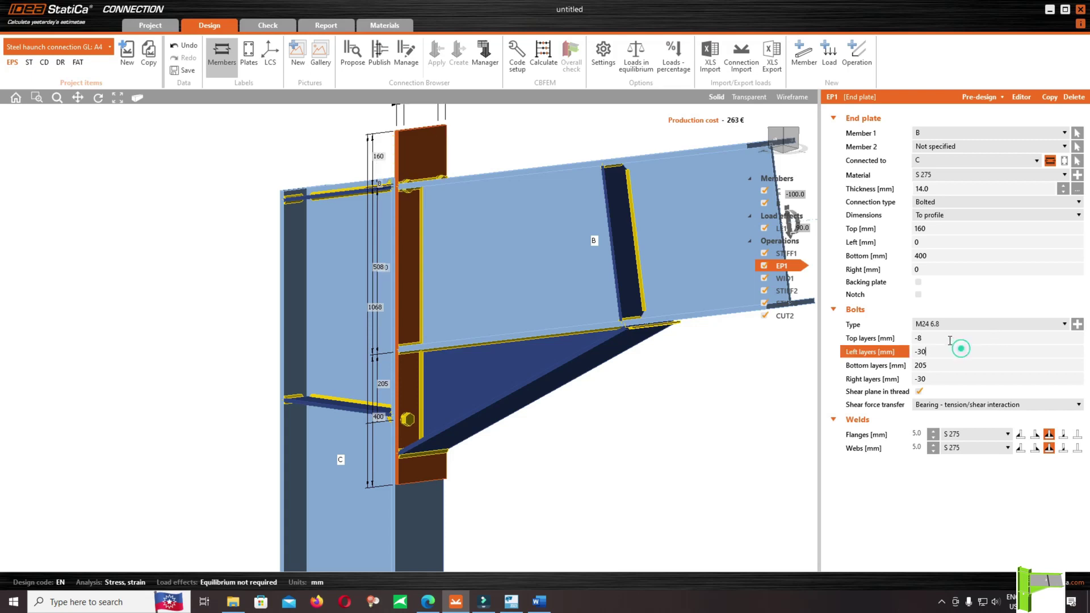
Replace the end plate's top bolt layers with a single row at 120 mm.
left_click(945, 338)
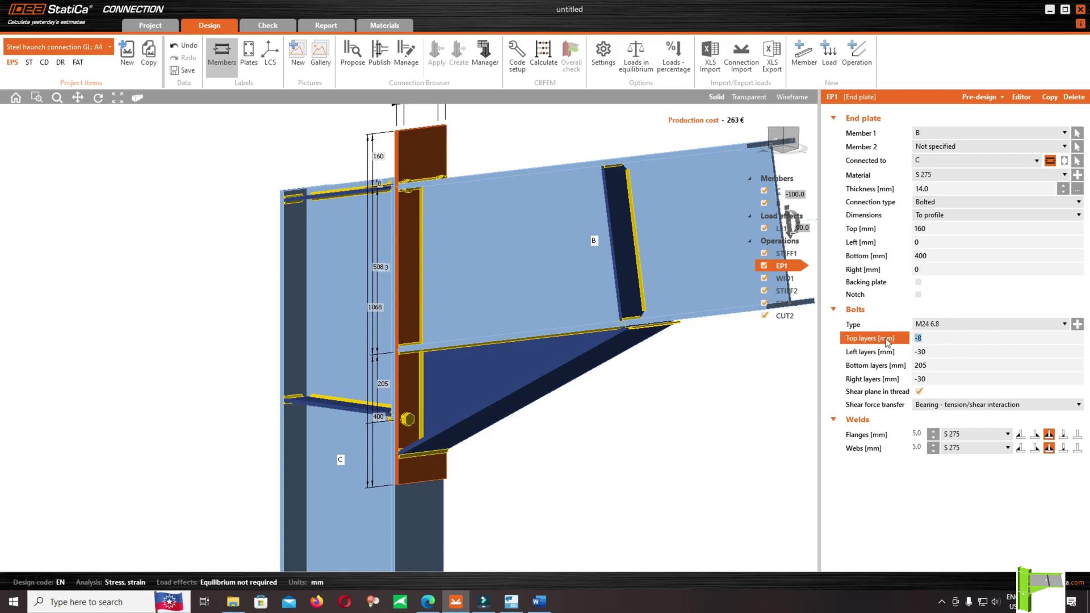
type("-")
type("120")
key("BackSpace")
key("BackSpace")
type("20")
key("Tab")
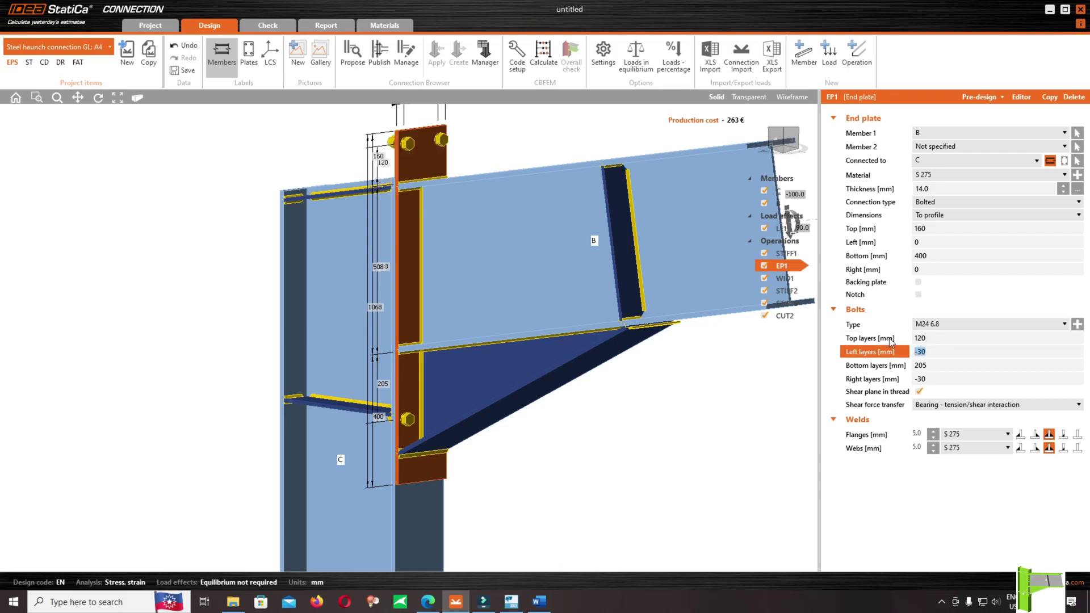
left_click(942, 339)
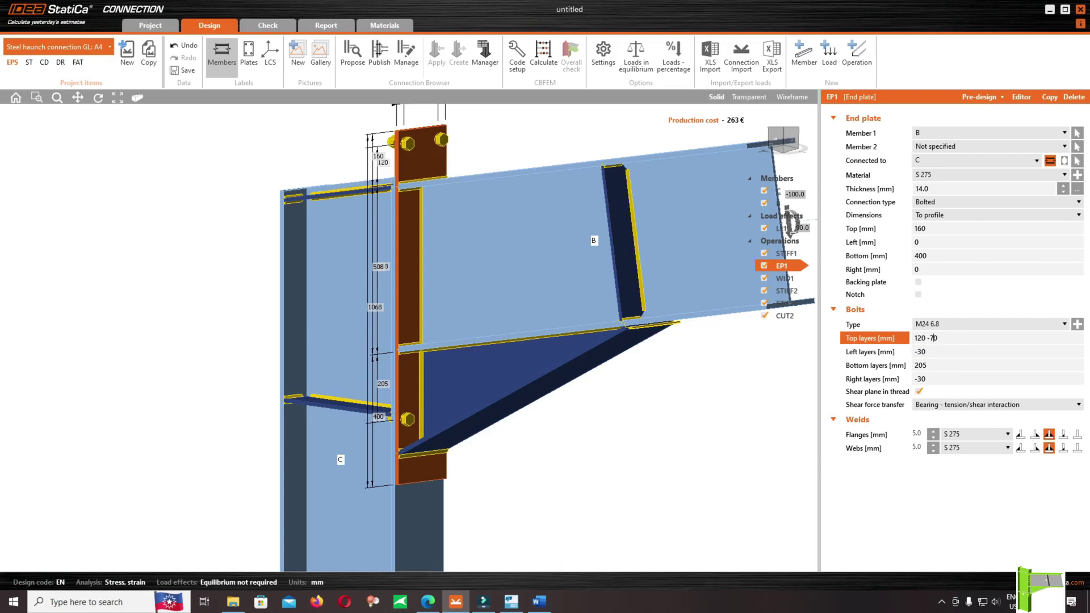
type("-70")
key("Tab")
left_click(958, 339)
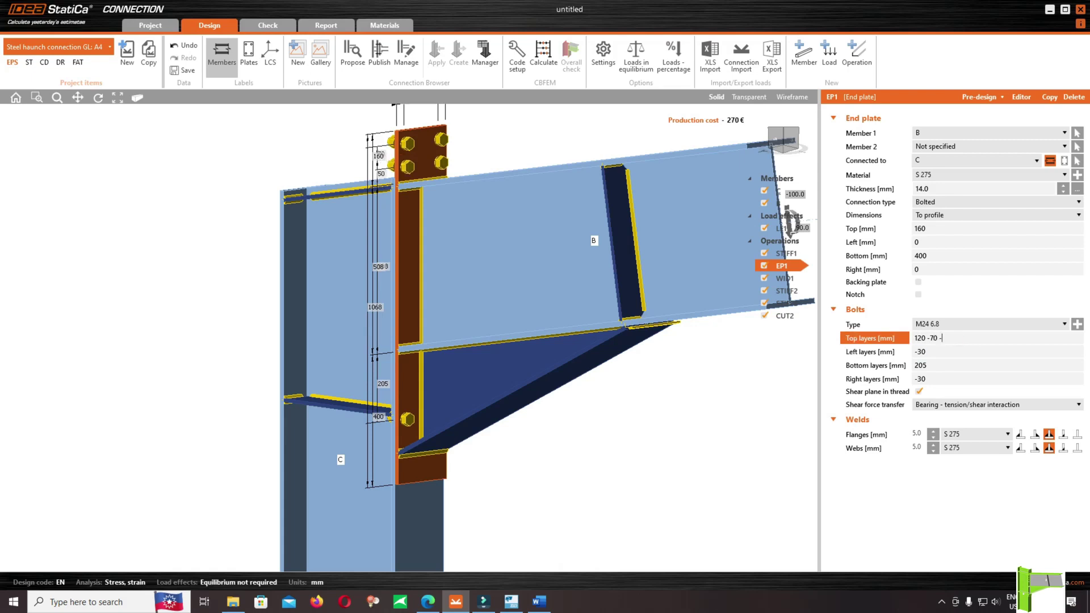
type("-120 -80 -80 -80")
key("Tab")
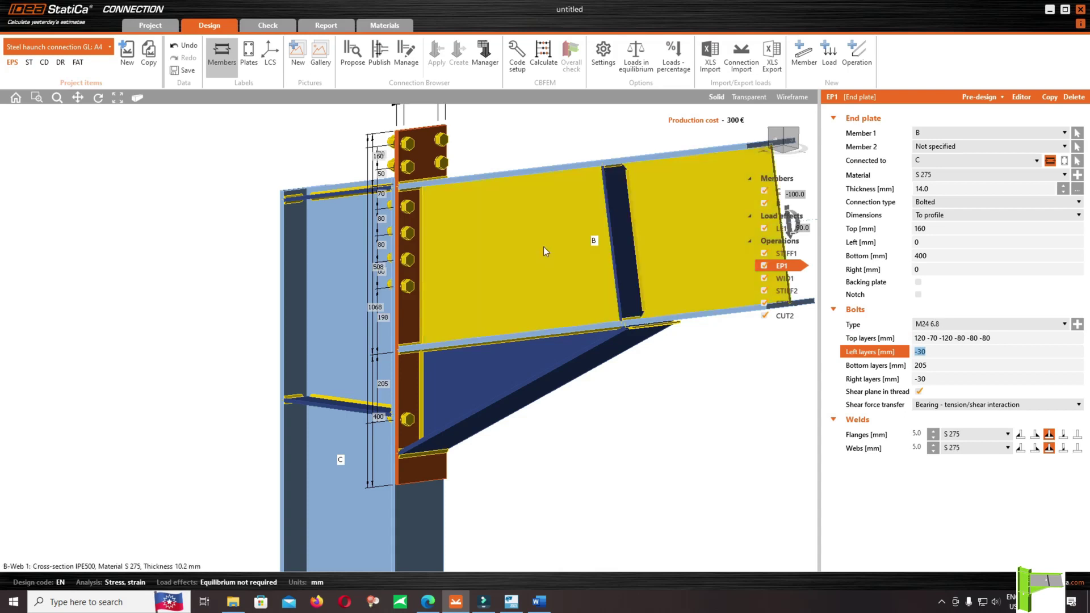
Set the end plate's bottom bolt layers to 240 120 mm, placing rows around the haunch flange.
left_click(436, 419)
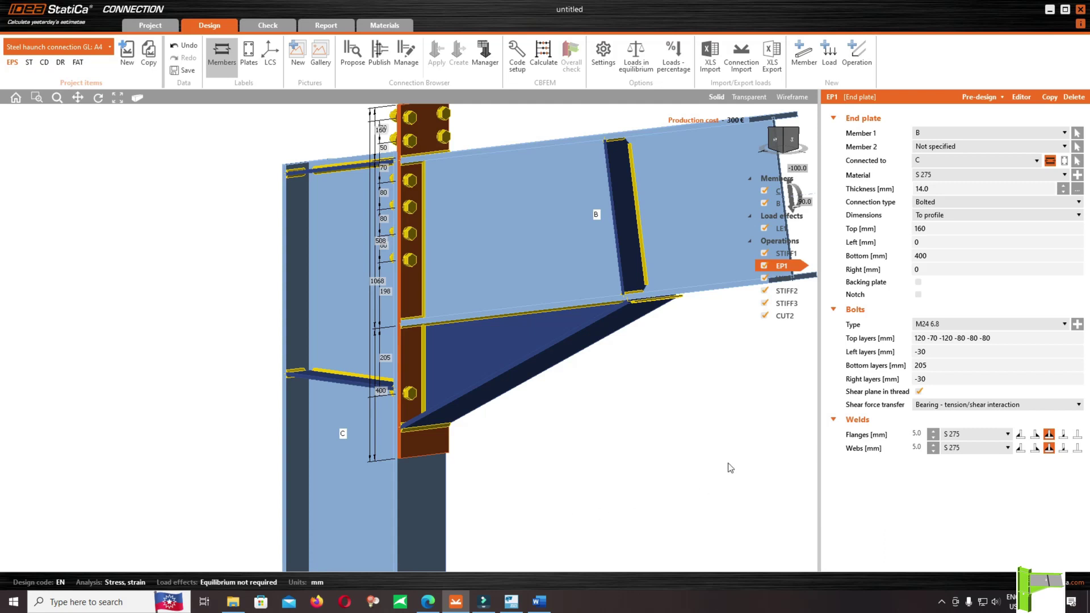
double_click(922, 366)
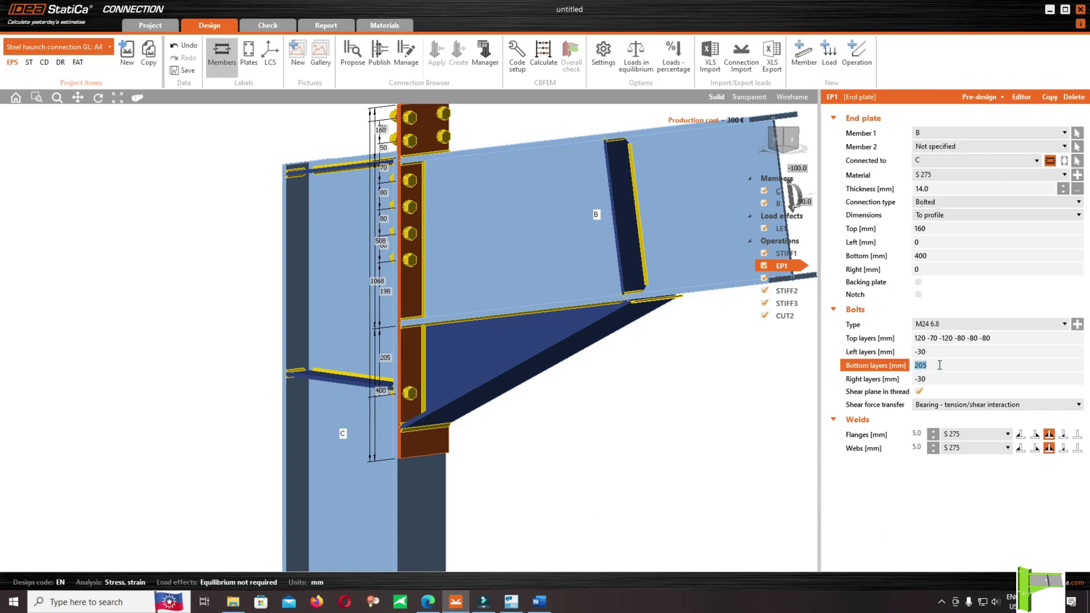
type("240 120")
key("Tab")
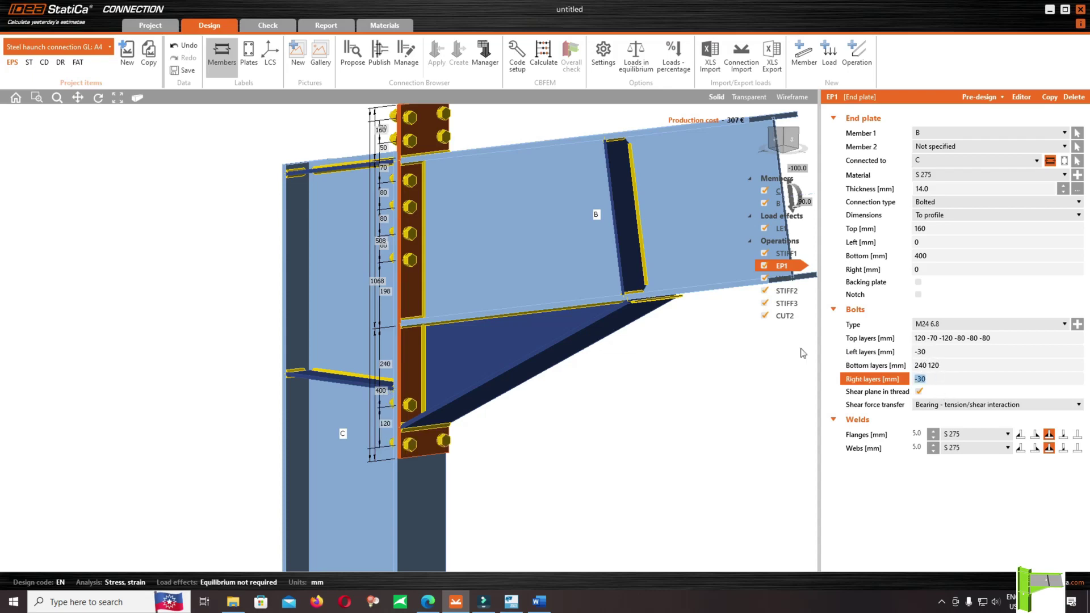
Examine the end plate's bolt rows around the haunch from the beam end and from the side.
scroll(409, 238, "up", 5)
scroll(561, 272, "down", 6)
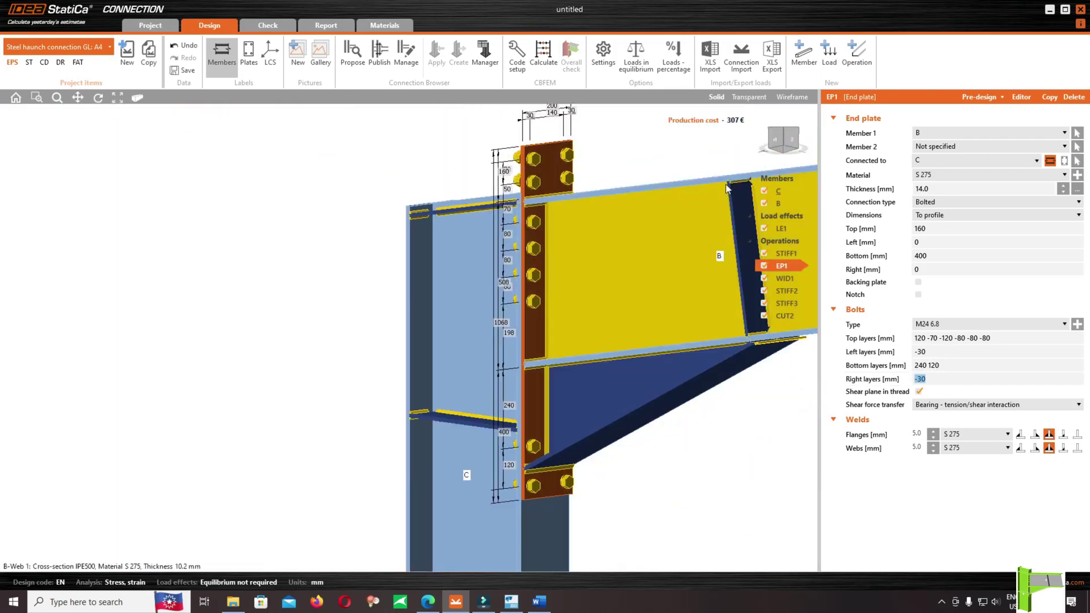
left_click(785, 132)
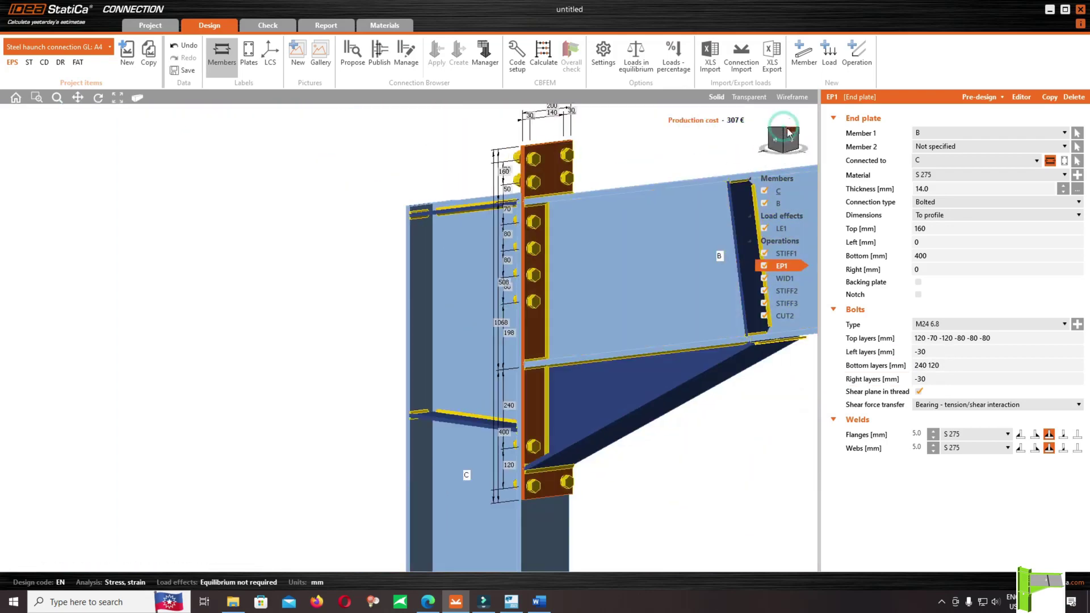
left_click(786, 132)
left_click(768, 132)
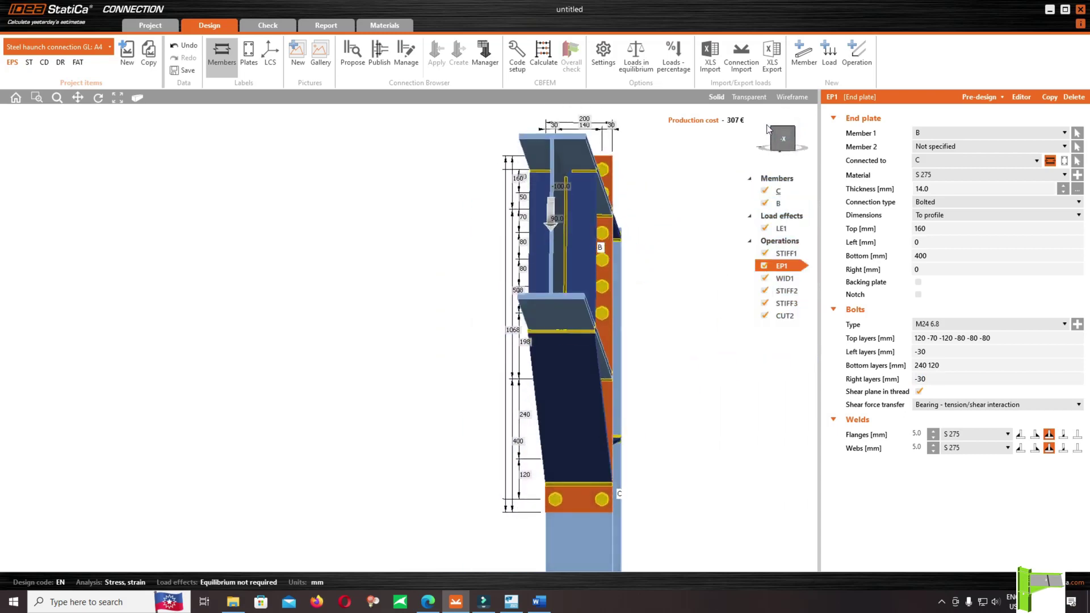
left_click_drag(763, 132, 790, 136)
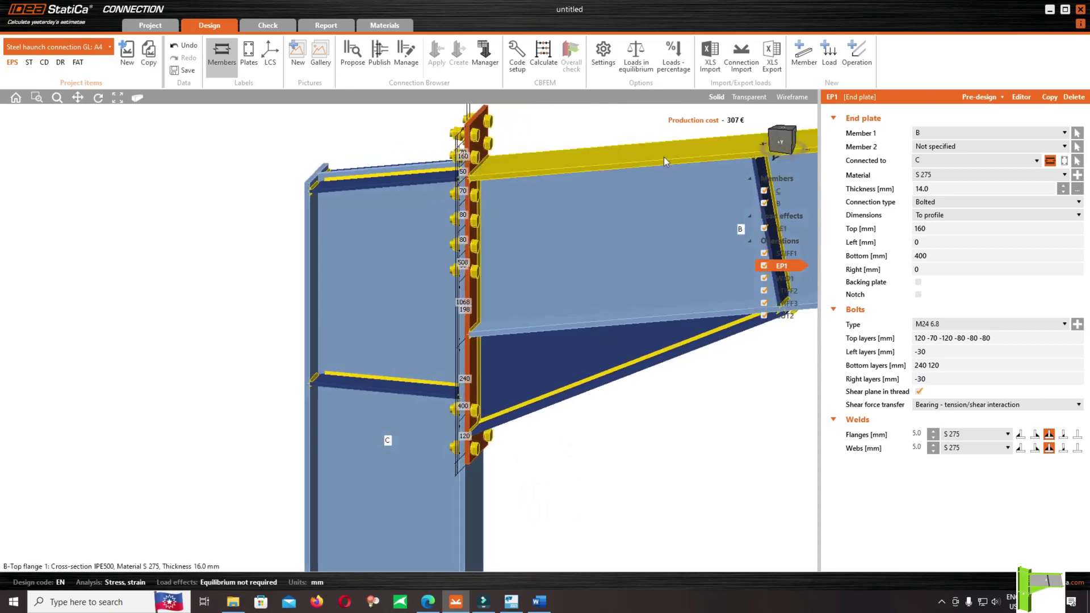
Change the direction of the column's top cut (CUT2) to Perpendicular.
scroll(427, 296, "up", 3)
scroll(445, 231, "down", 1)
scroll(435, 265, "up", 3)
left_click(385, 276)
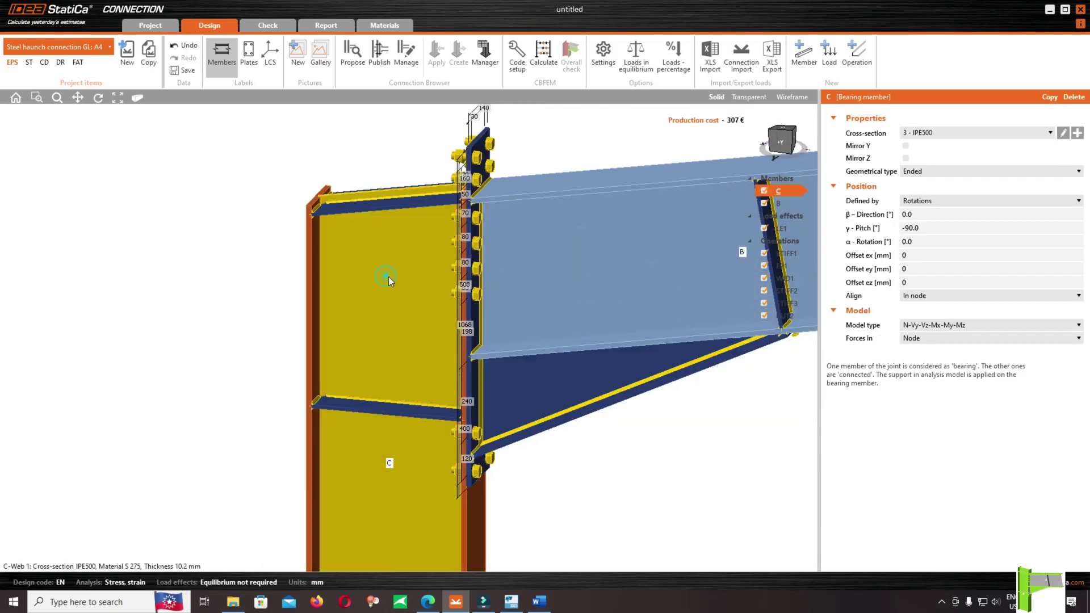
scroll(788, 348, "down", 5)
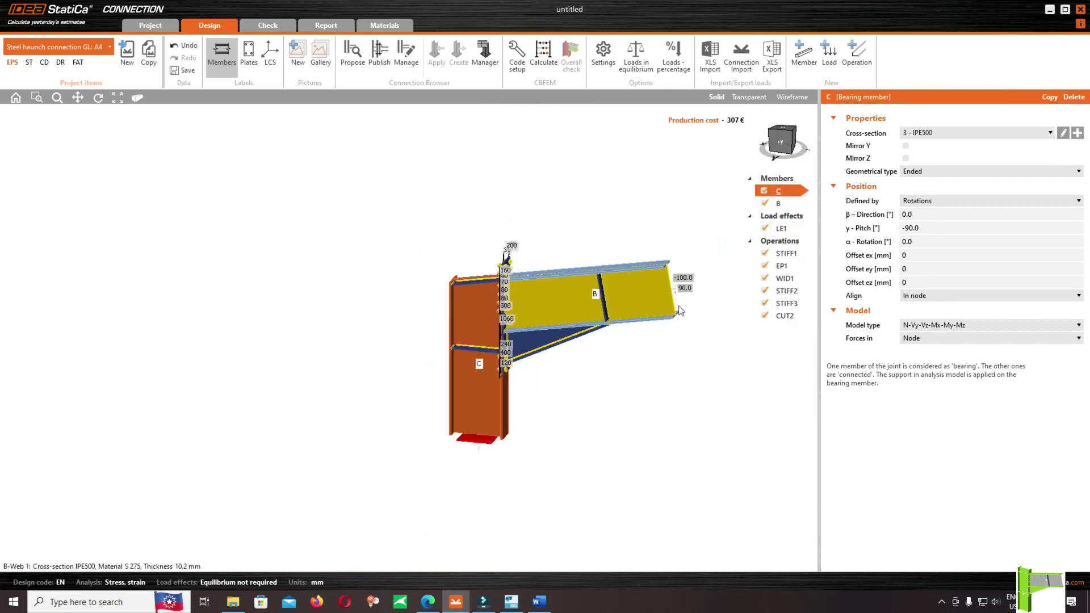
left_click(784, 316)
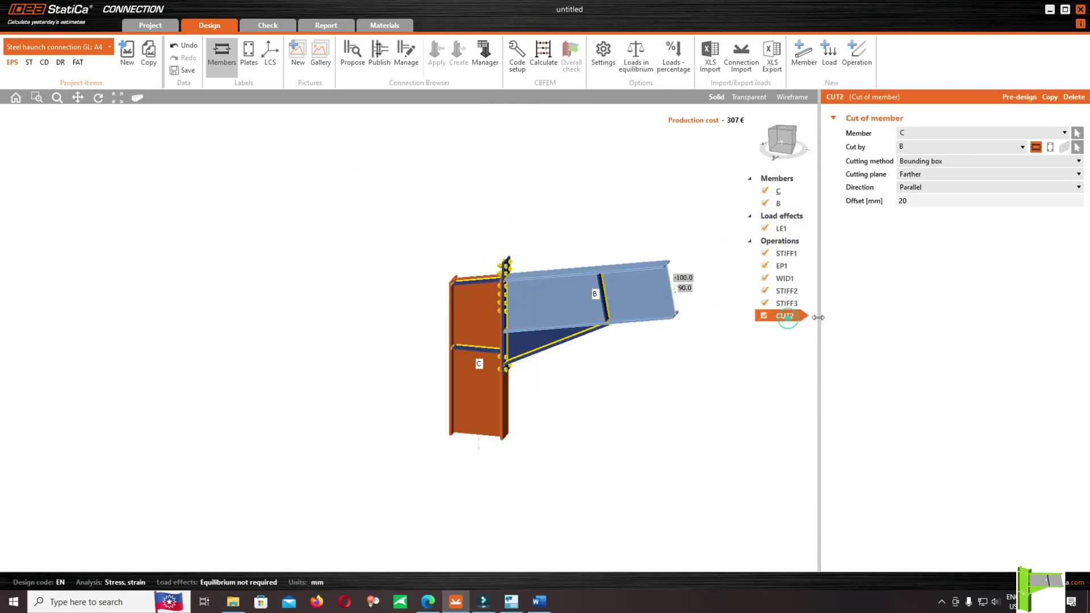
left_click(936, 188)
left_click(937, 208)
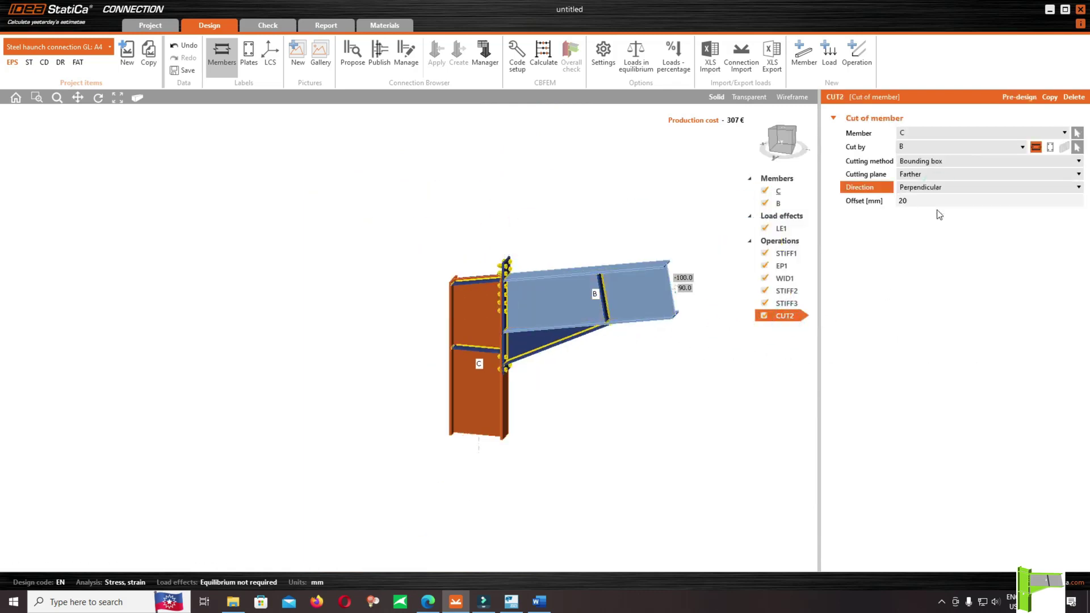
Set the offset of the column's top cut to 250 mm, extending the column above the beam.
scroll(491, 282, "up", 5)
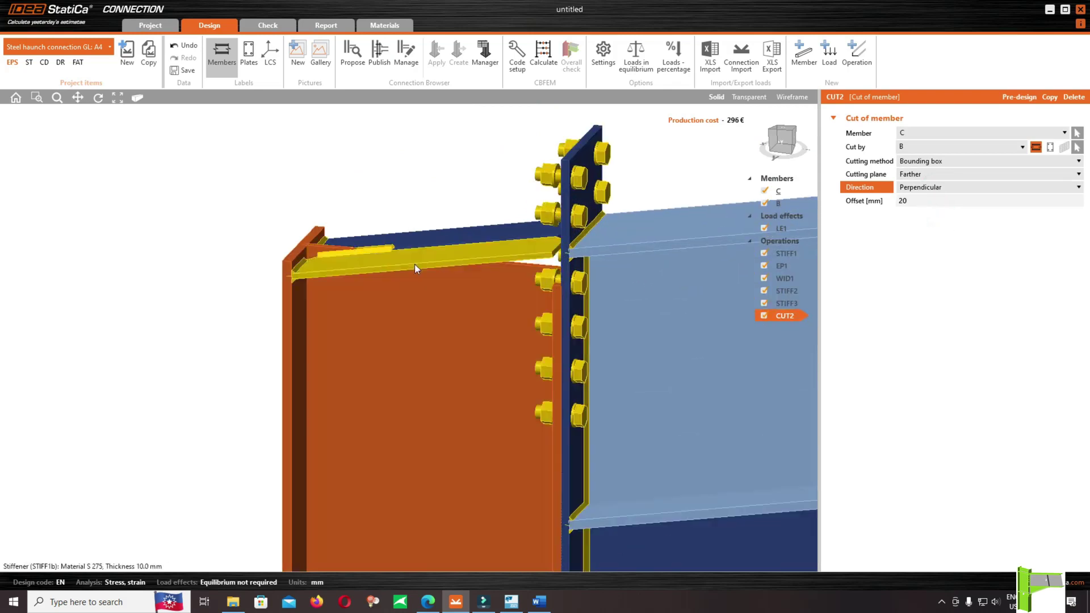
left_click_drag(790, 135, 794, 136)
left_click(793, 137)
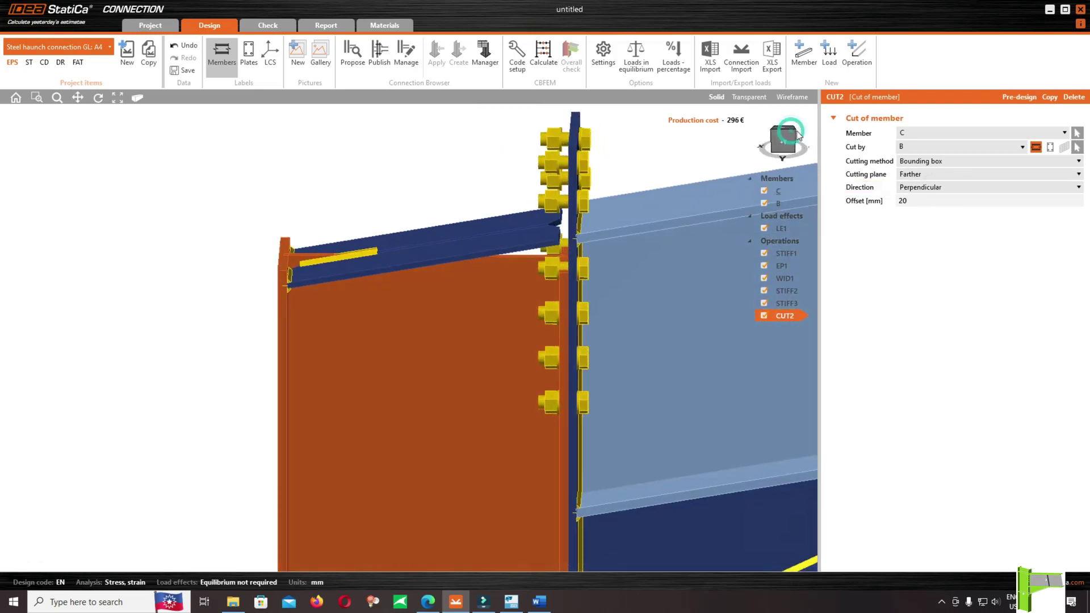
left_click(869, 199)
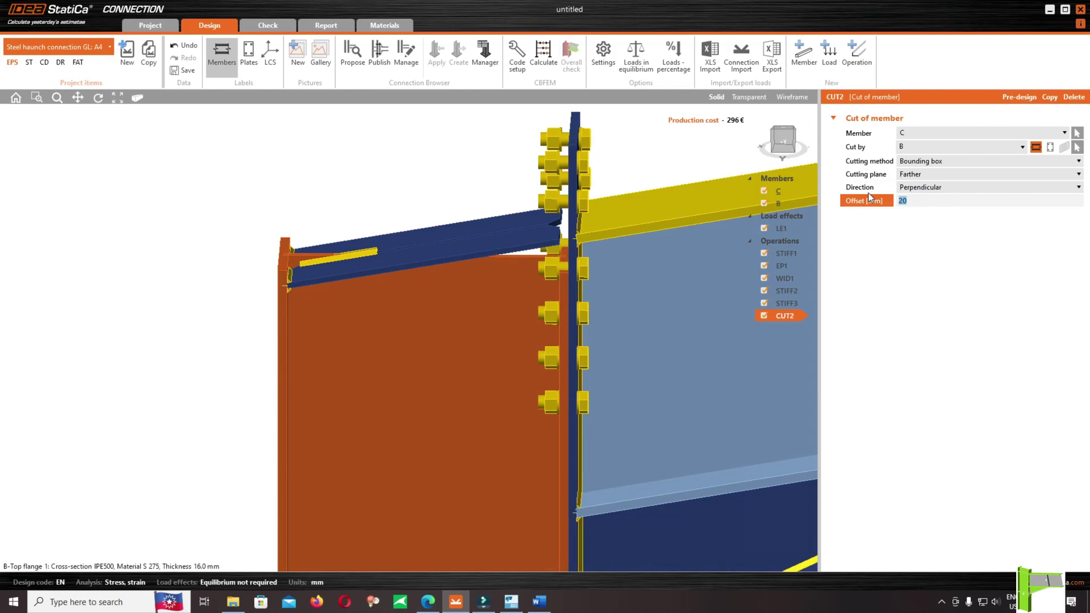
type("250")
key("Return")
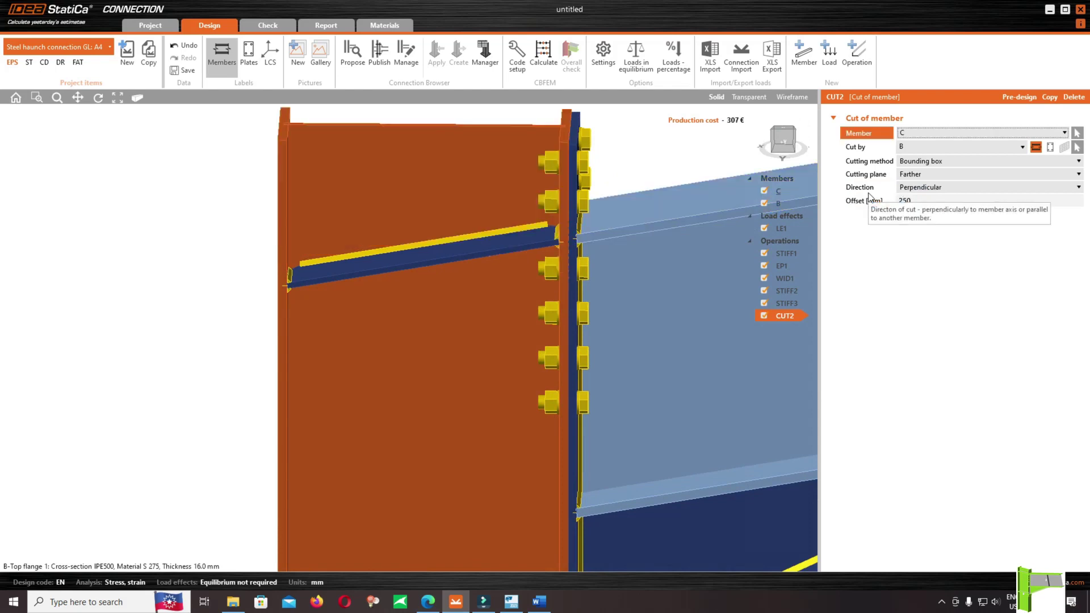
Examine the column's upper stiffener at the beam's top flange, and check the position settings of beam B.
left_click(787, 131)
left_click(779, 128)
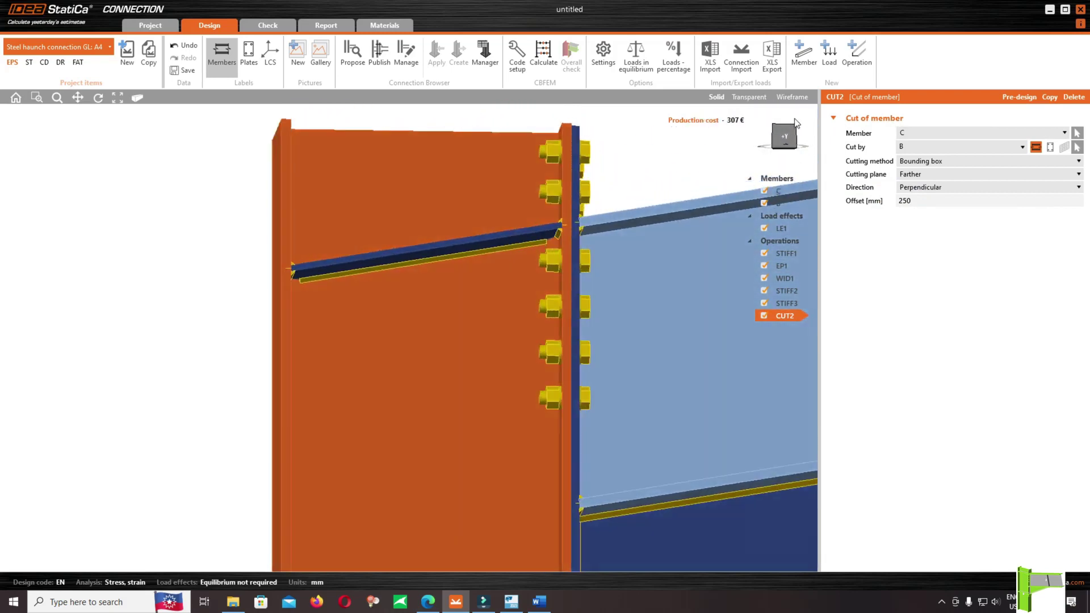
scroll(406, 261, "up", 5)
left_click(412, 230)
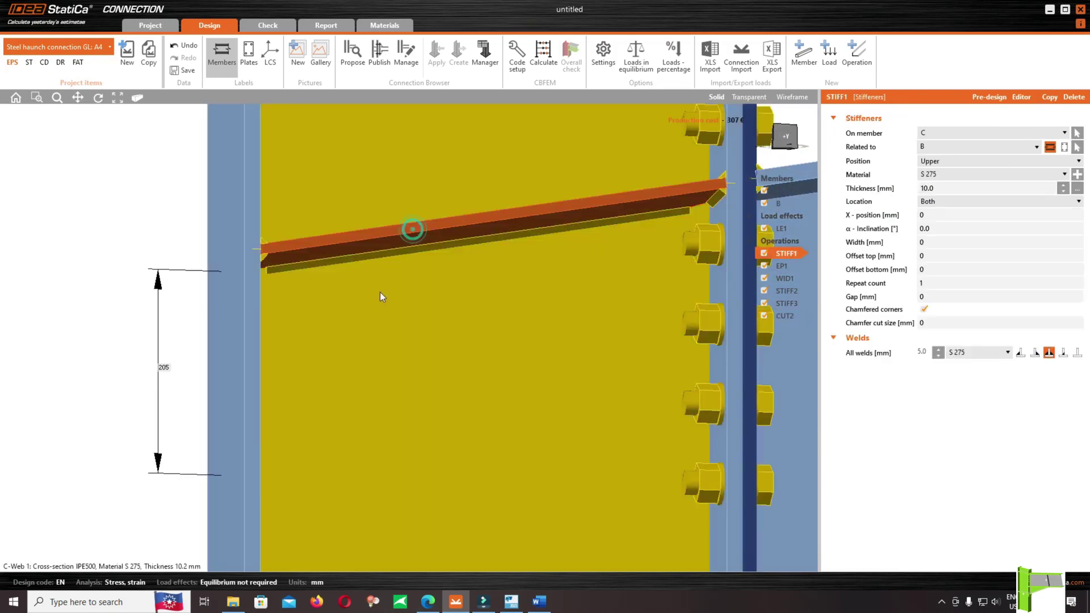
scroll(380, 292, "down", 5)
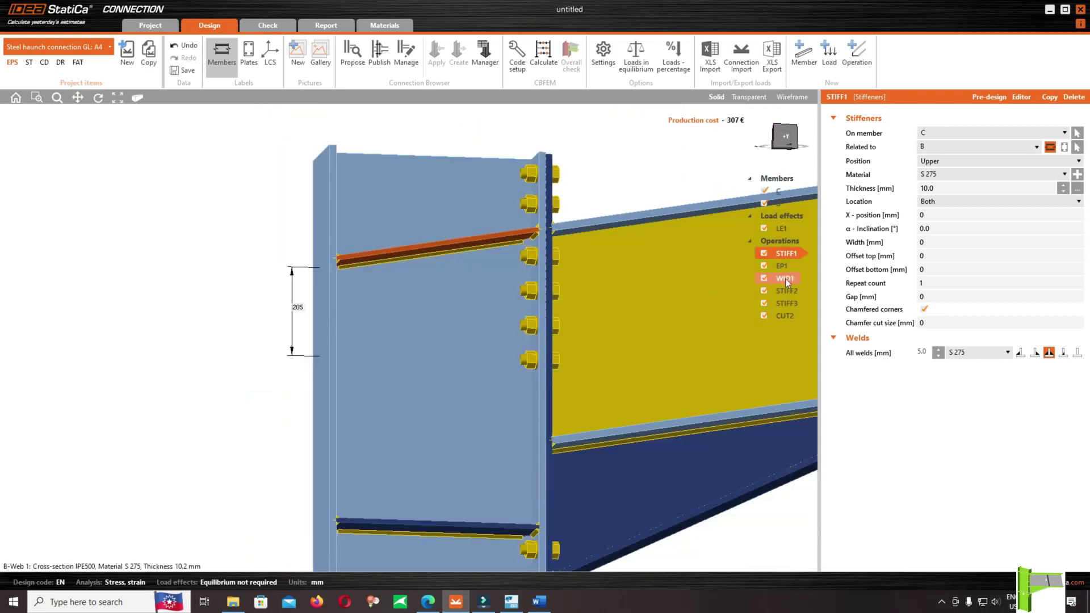
scroll(379, 250, "down", 3)
scroll(379, 250, "down", 3)
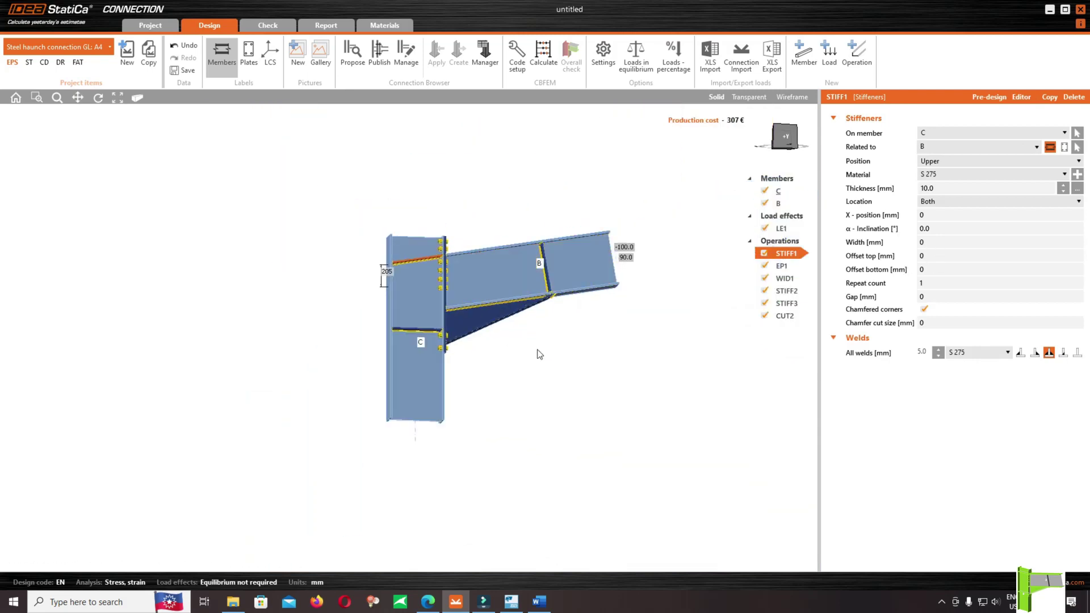
left_click(513, 265)
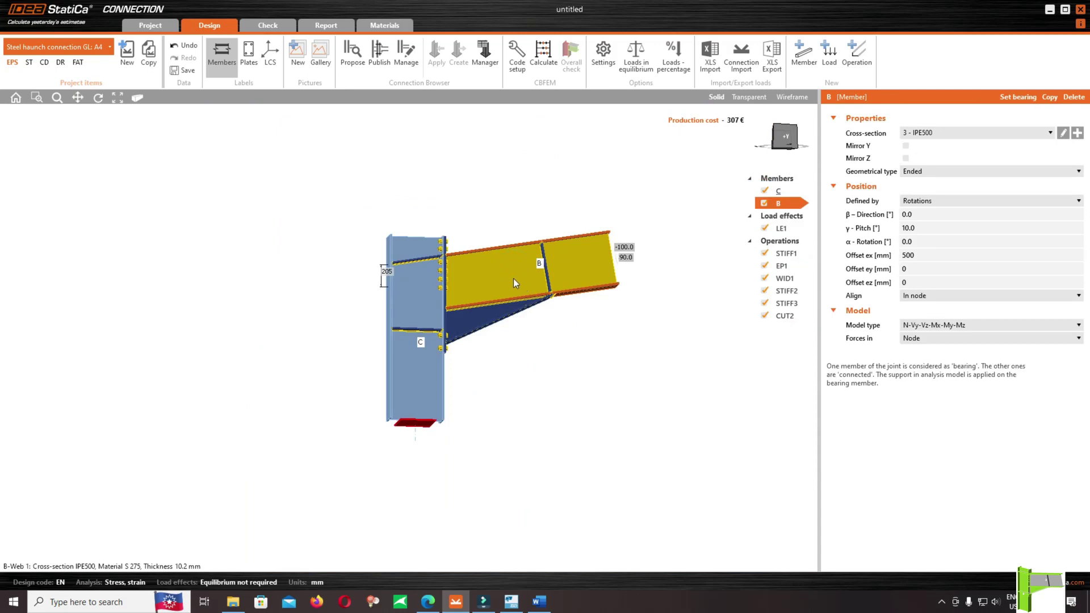
scroll(523, 274, "up", 3)
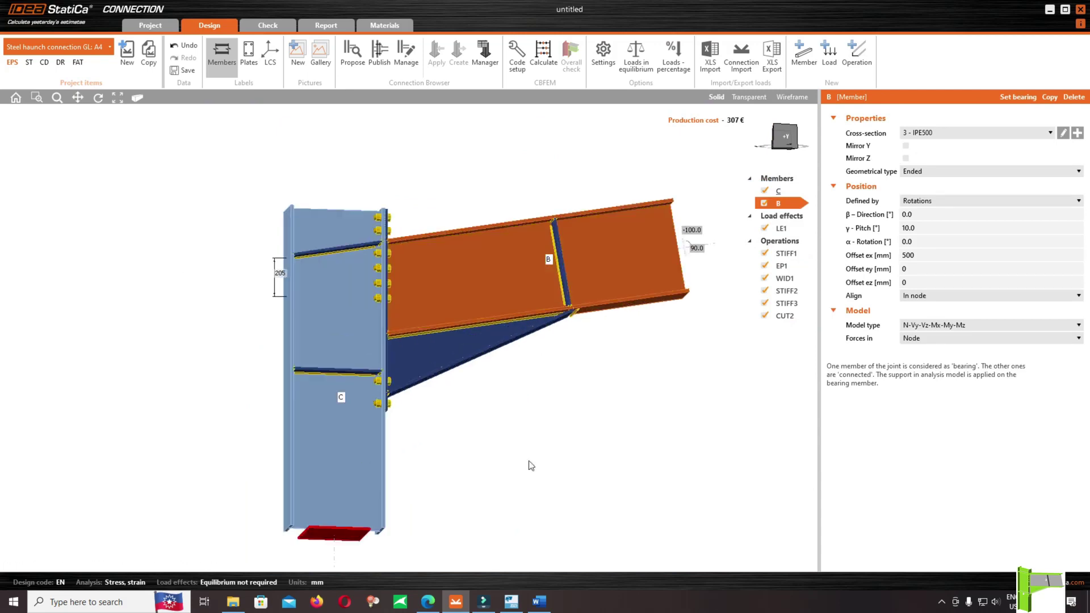
Switch to Tekla Structural Designer, open frame FRM 1 in 2D, and measure the rafter's angle from horizontal at the grid A eaves.
left_click(511, 602)
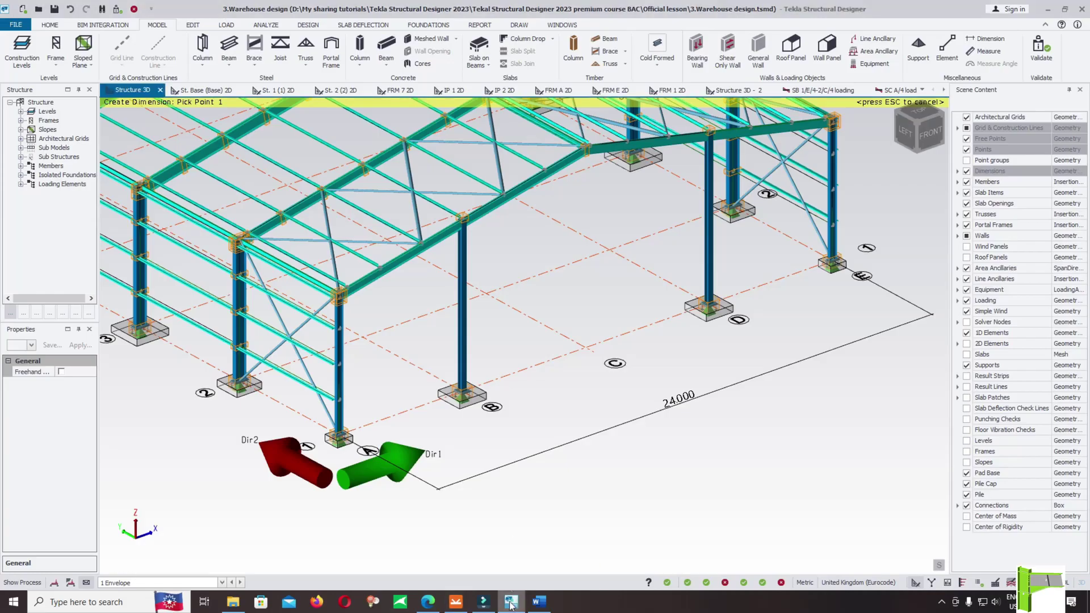
left_click(21, 120)
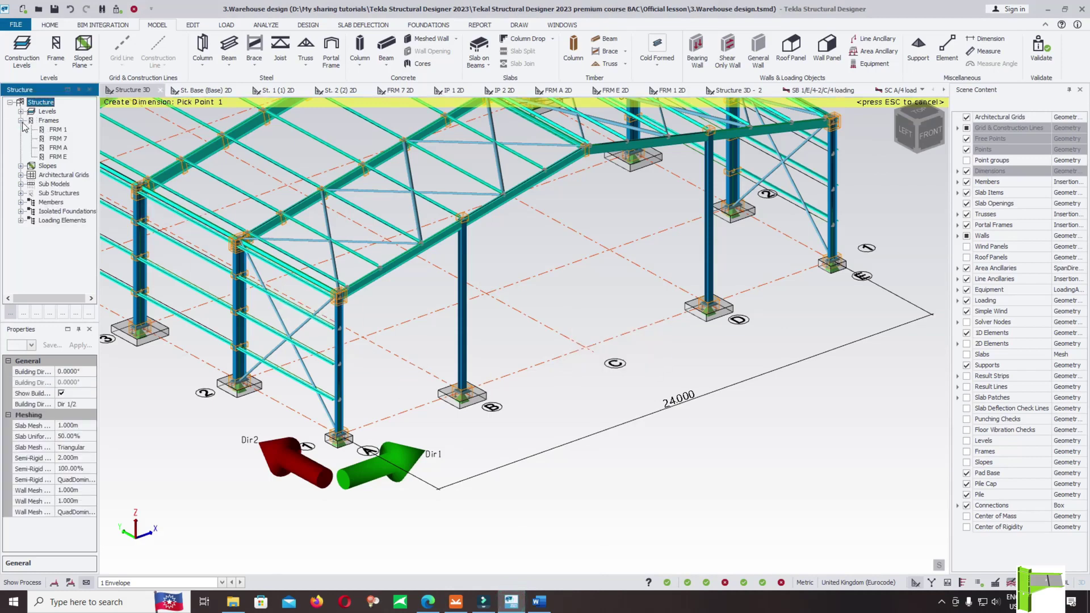
double_click(57, 129)
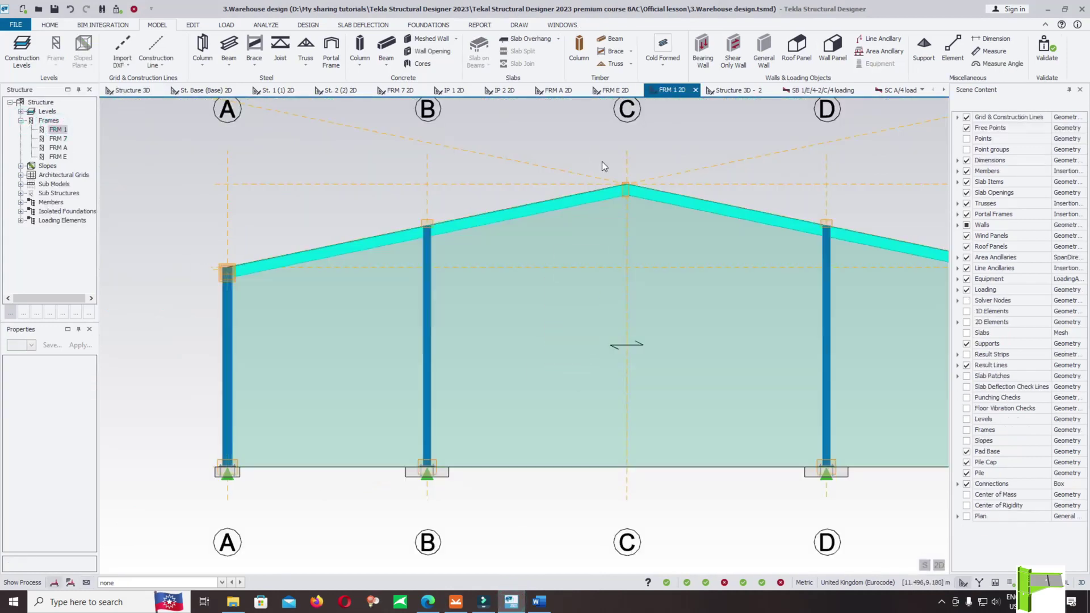
left_click(1001, 65)
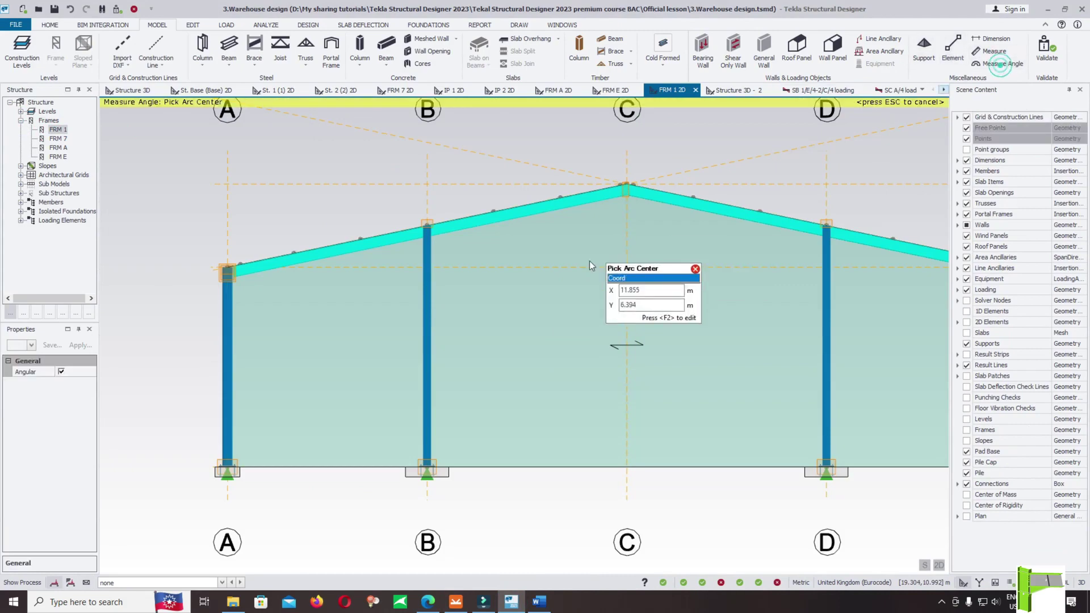
left_click(227, 272)
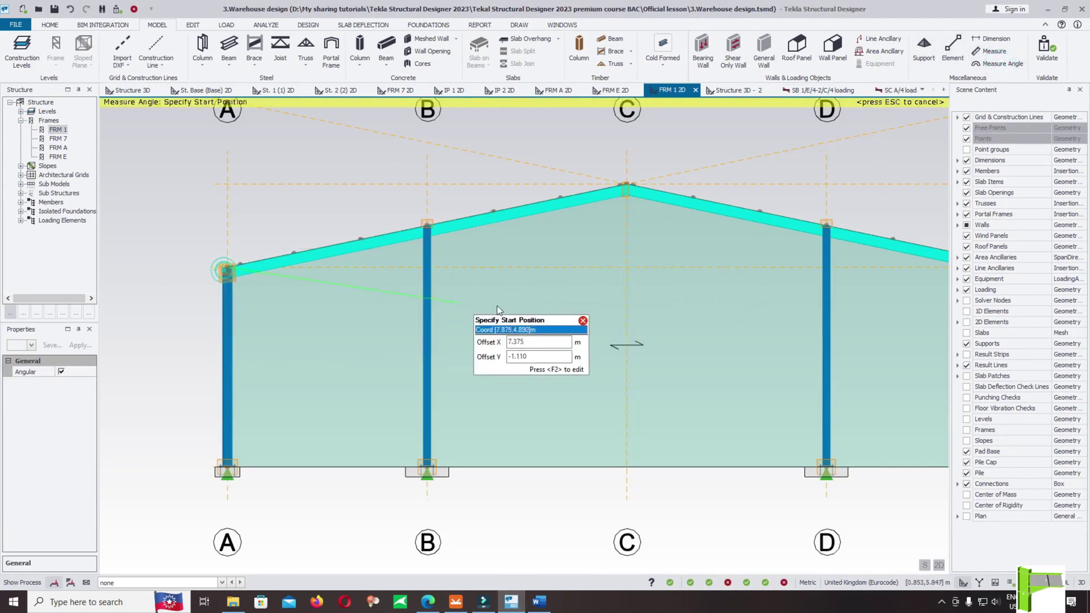
left_click(626, 268)
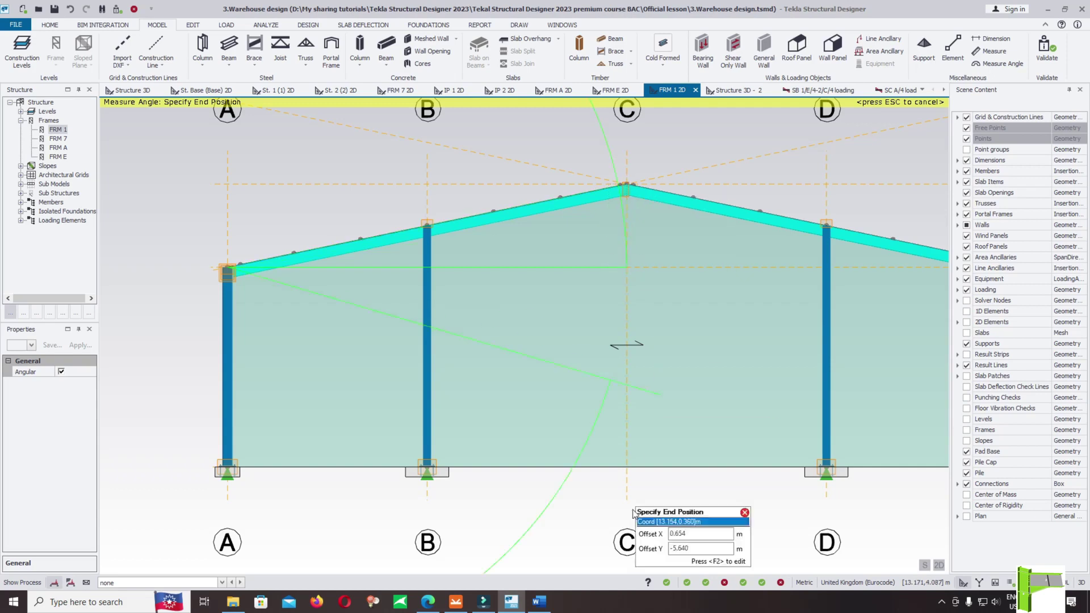
Switch back to IDEA StatiCa and set beam B's pitch to 11.768°.
left_click(456, 602)
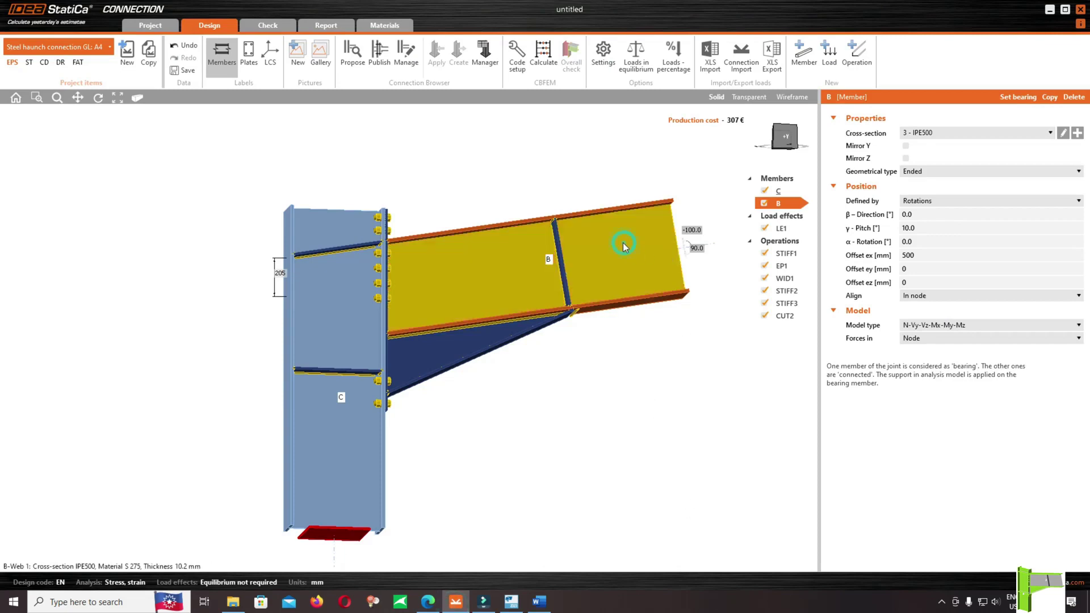
left_click(931, 228)
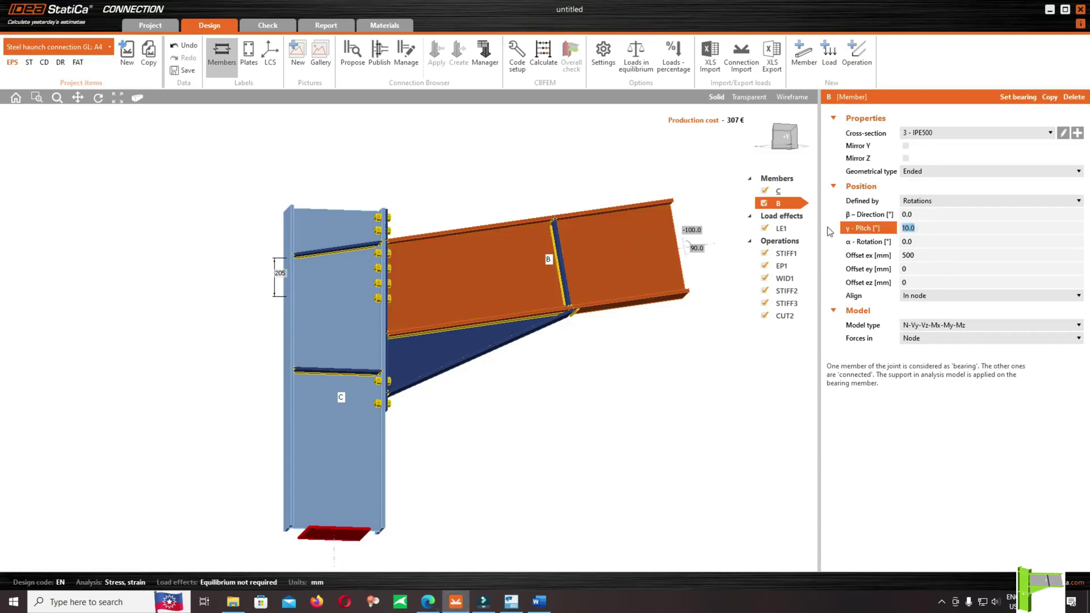
type("1")
type("1.768")
key("Return")
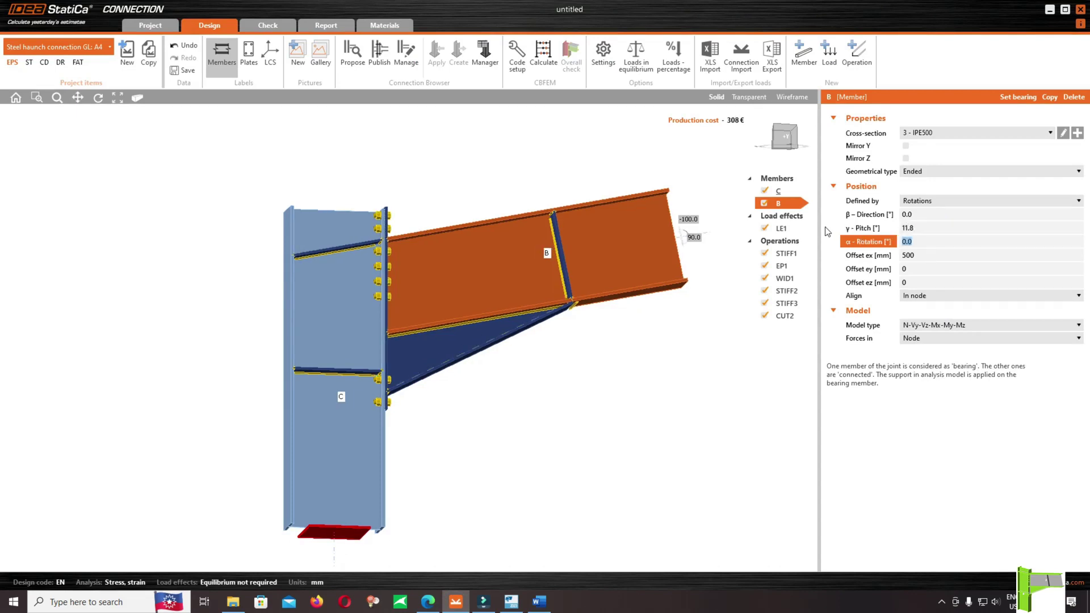
Set the inclination of the column's upper stiffener (STIFF1) to 11.768° so that it lies horizontal.
left_click(339, 248)
scroll(336, 221, "up", 5)
scroll(346, 247, "down", 2)
left_click(954, 229)
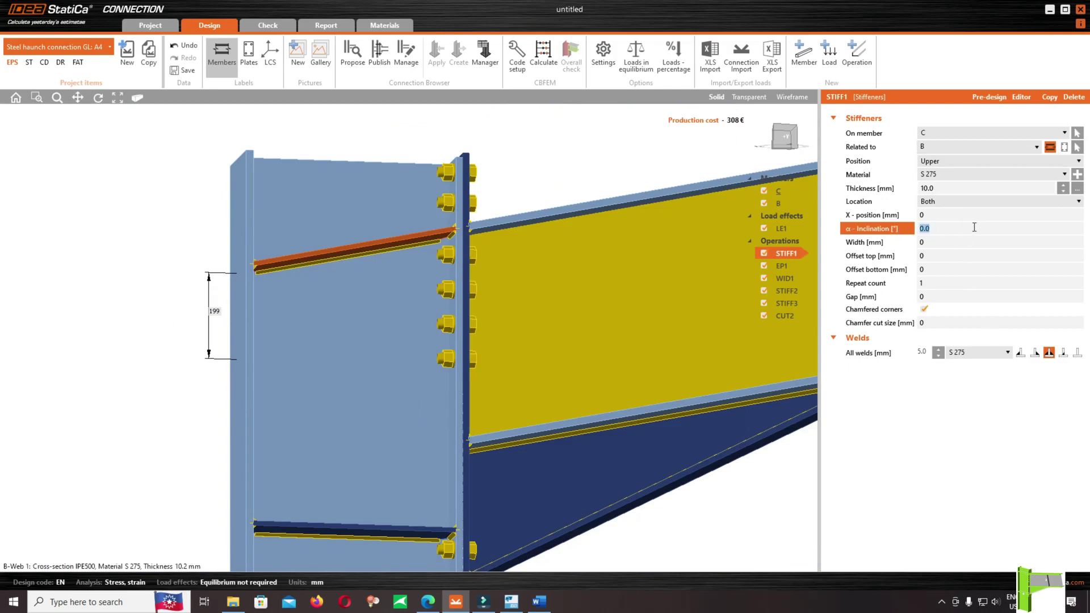
type("11.768")
key("Tab")
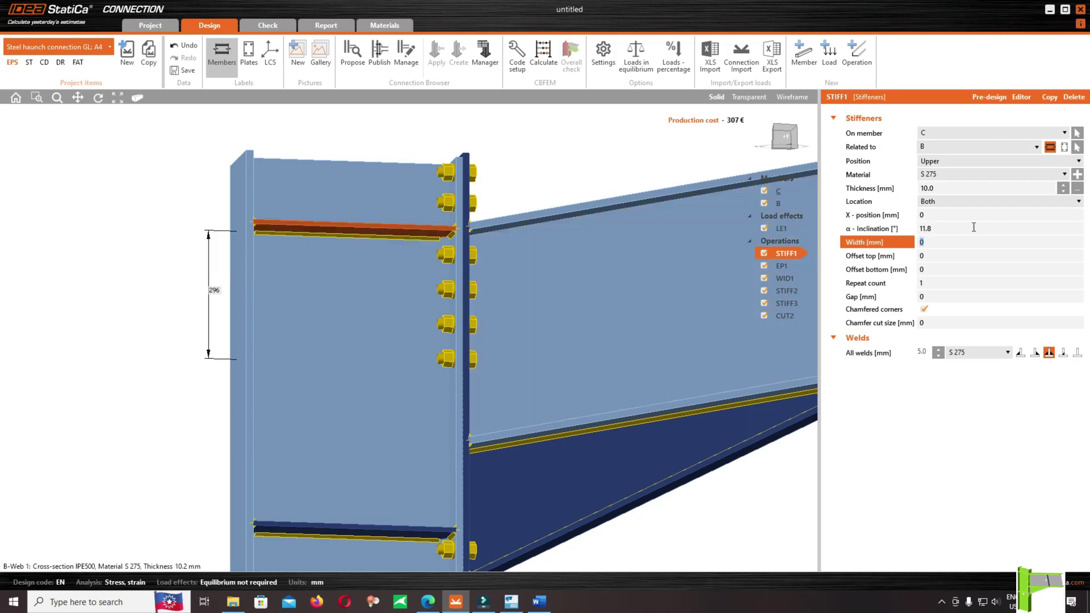
Set the end plate's flange weld size to 12.0 mm.
scroll(497, 239, "down", 2)
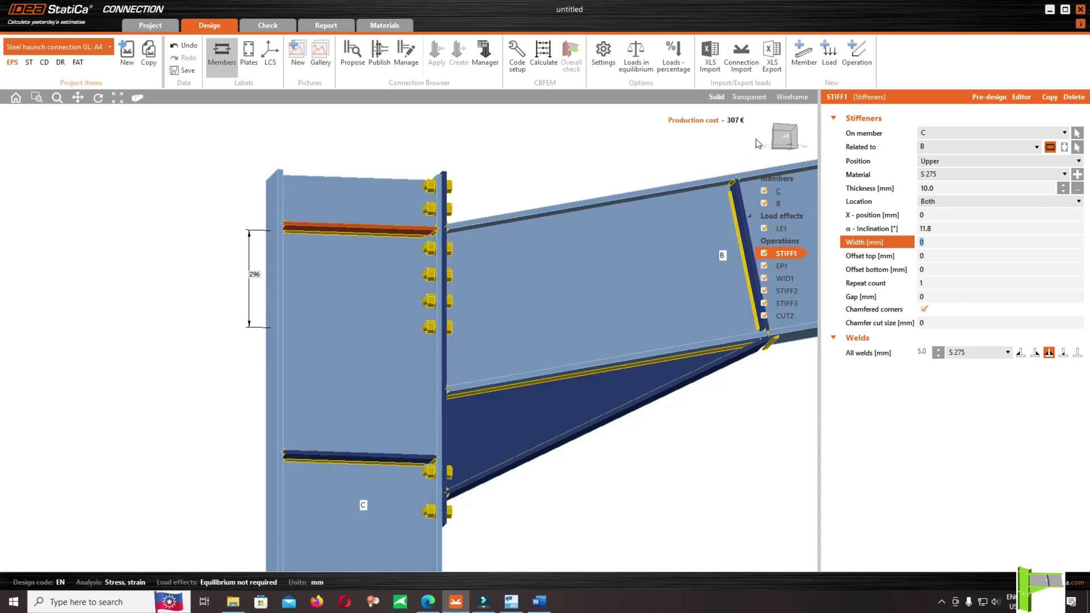
left_click(773, 125)
mouse_move(774, 126)
left_mouse_down()
mouse_move(812, 153)
mouse_move(758, 138)
left_mouse_up()
scroll(437, 248, "up", 3)
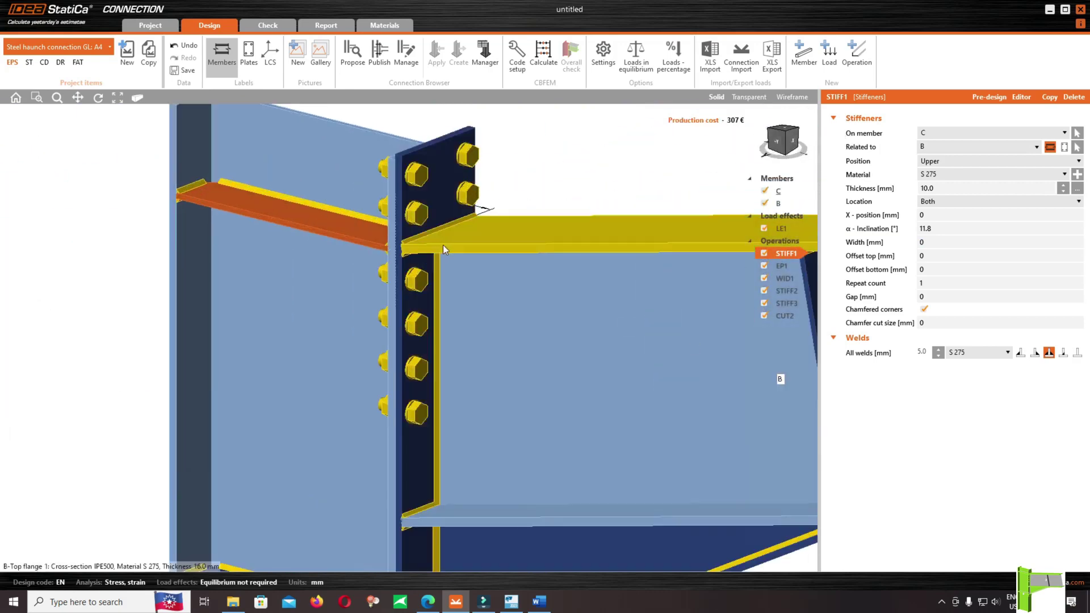
left_click(451, 242)
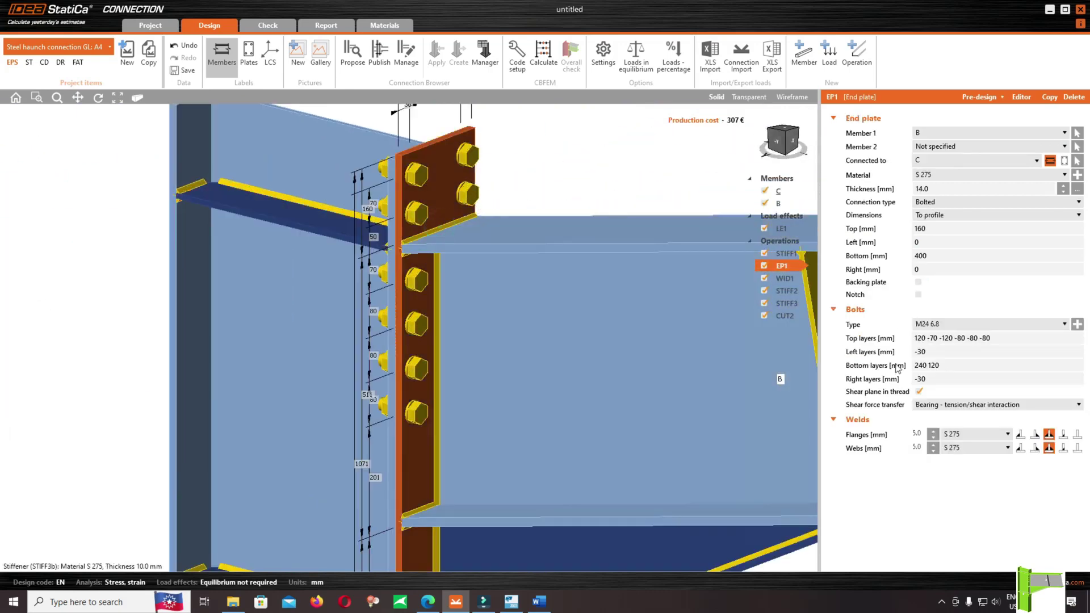
scroll(934, 435, "up", 11)
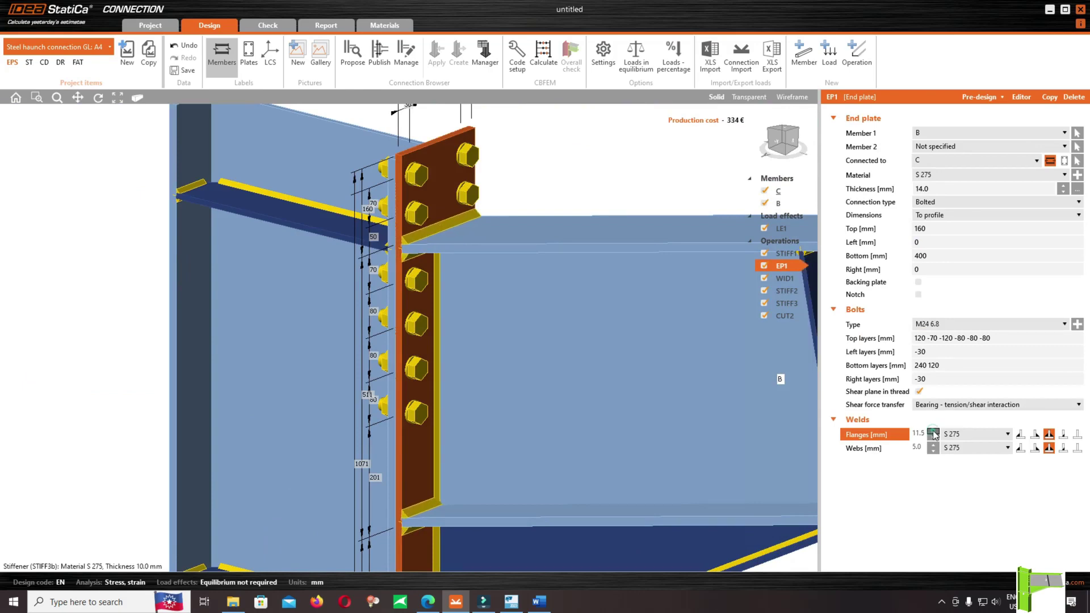
left_click(933, 431)
Set the end plate's web weld size to 8.0 mm.
left_click(934, 445)
left_click(934, 445)
left_click(934, 446)
left_click(934, 446)
left_click(933, 445)
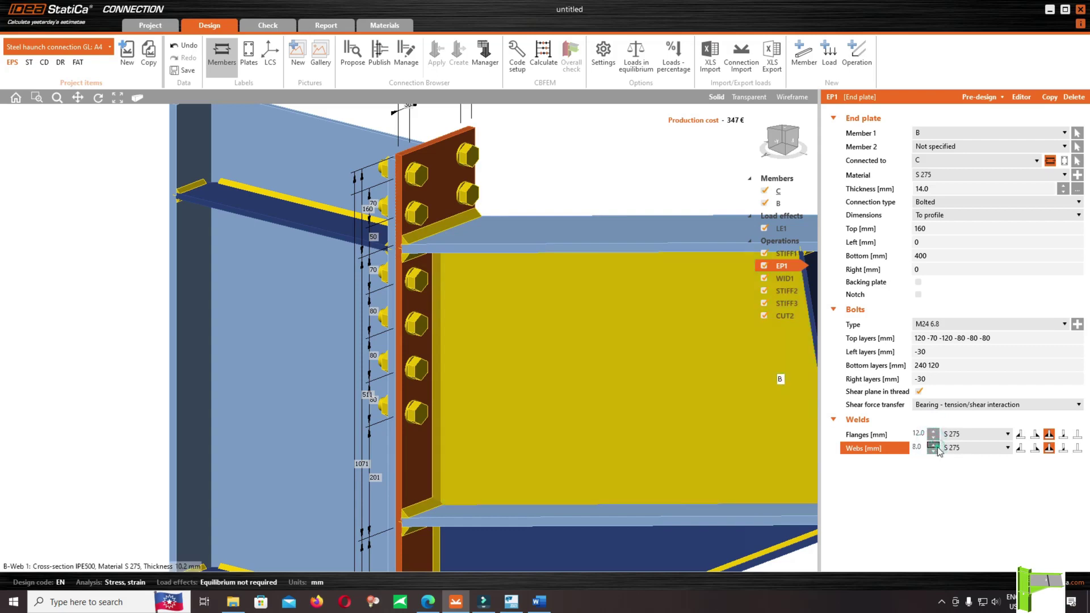
Set all welds of the haunch widener (WID1) below the beam to 10.0 mm.
scroll(653, 318, "down", 5)
right_click_drag(596, 304, 574, 348)
scroll(510, 264, "up", 5)
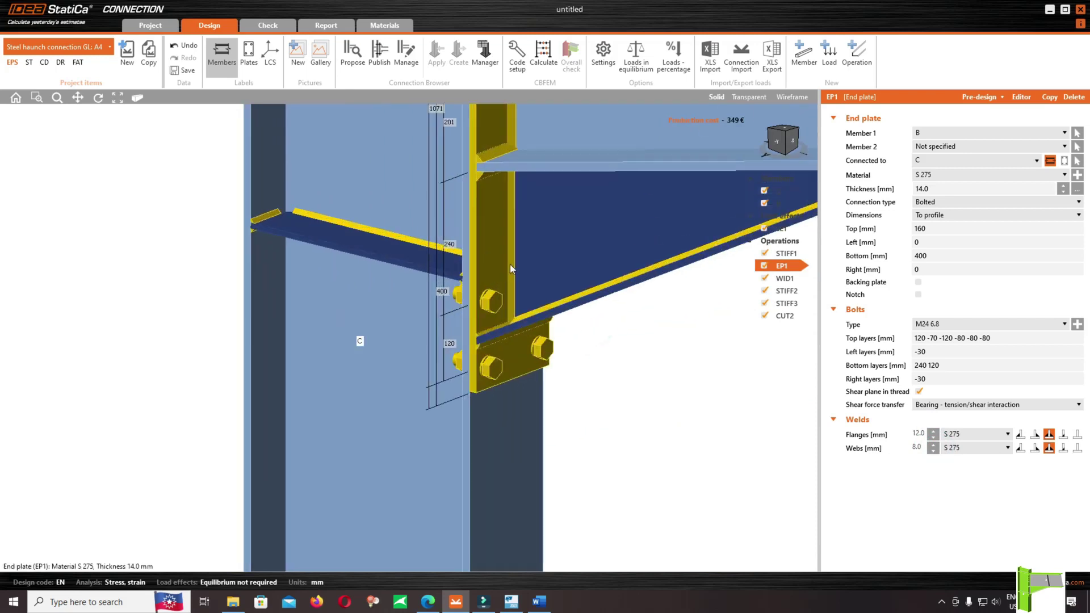
left_click(526, 273)
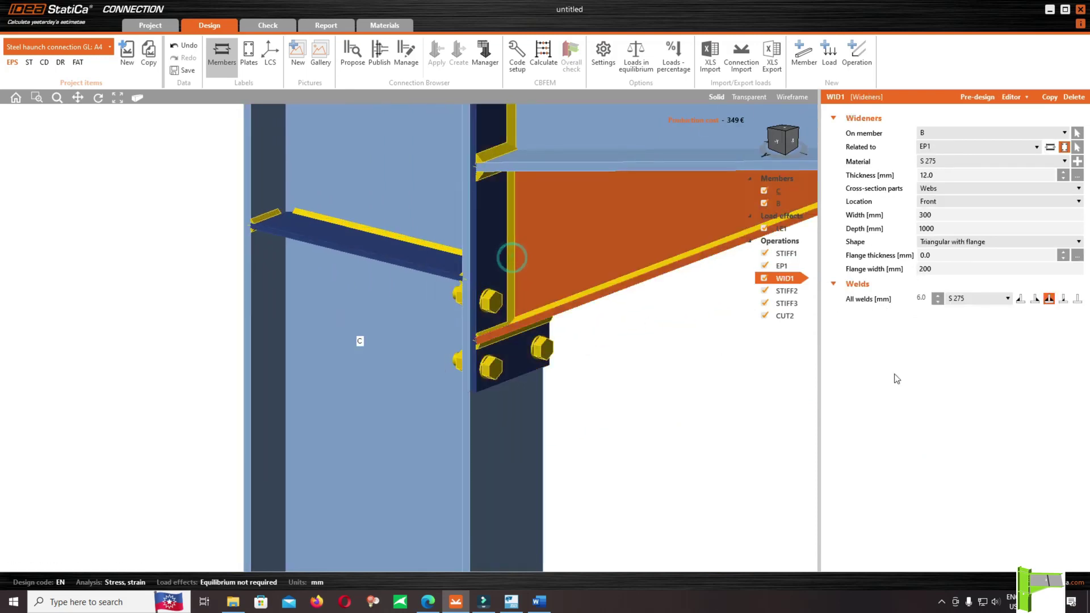
left_click(937, 299)
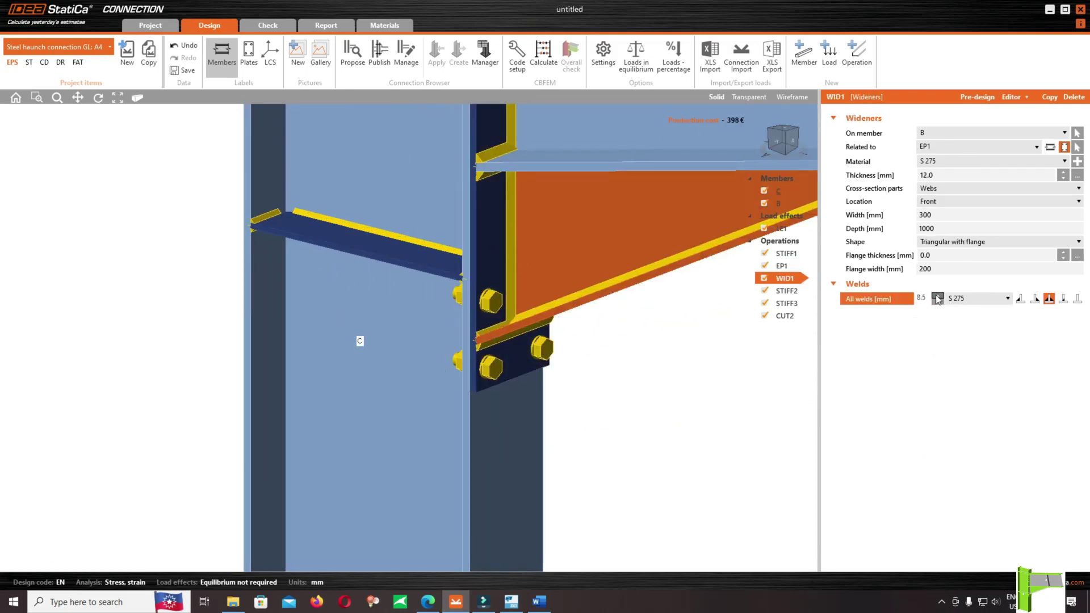
left_click(936, 299)
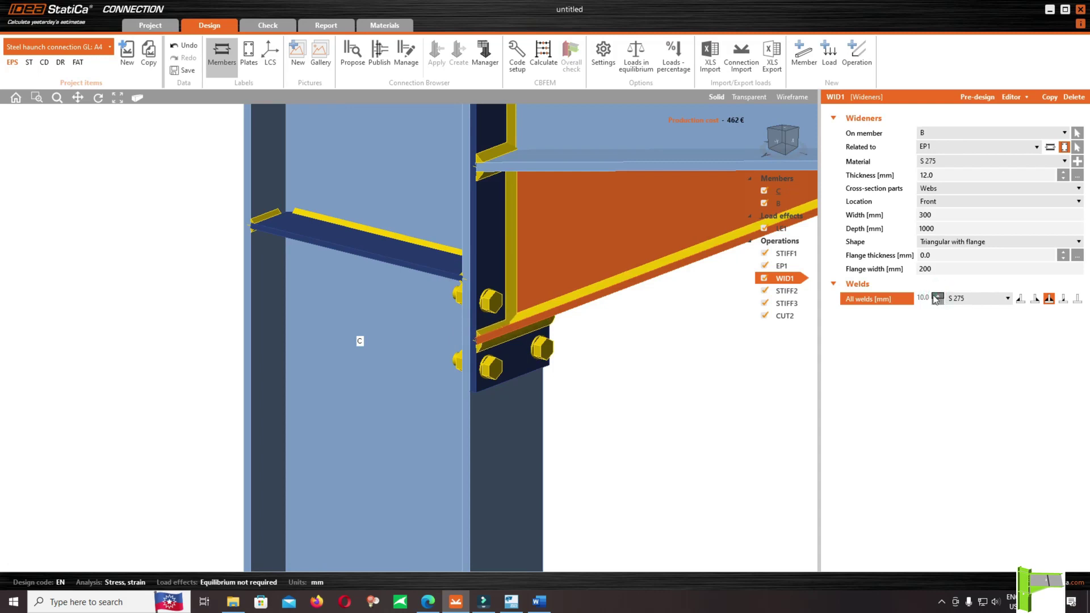
left_click(677, 366)
left_click(752, 372)
scroll(638, 369, "down", 3)
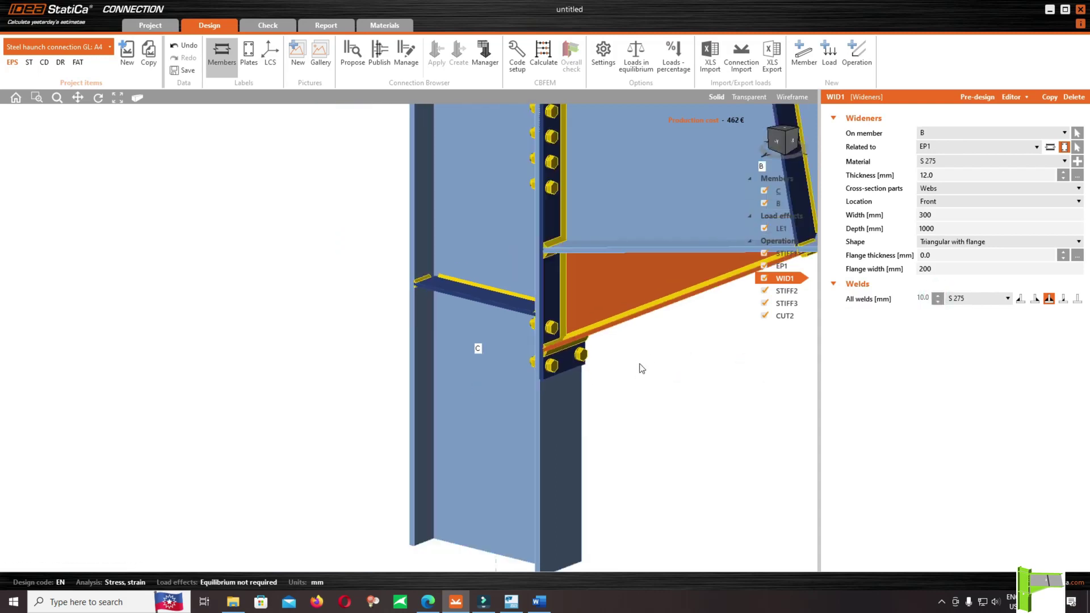
Move the column's lower stiffener (STIFF2) to an X-position of 500 mm.
left_click(803, 131)
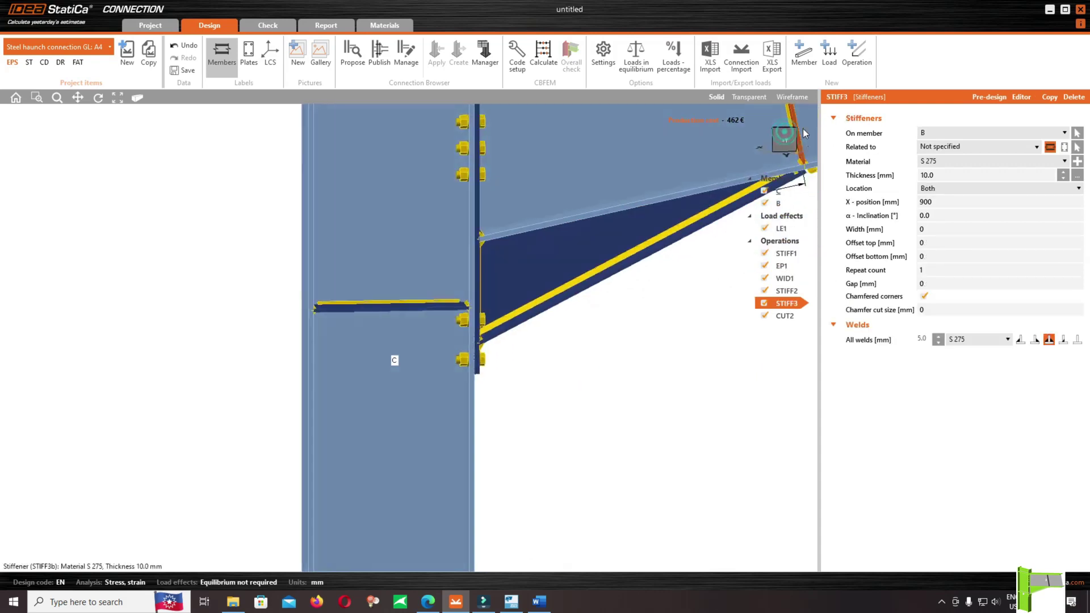
left_click(806, 127)
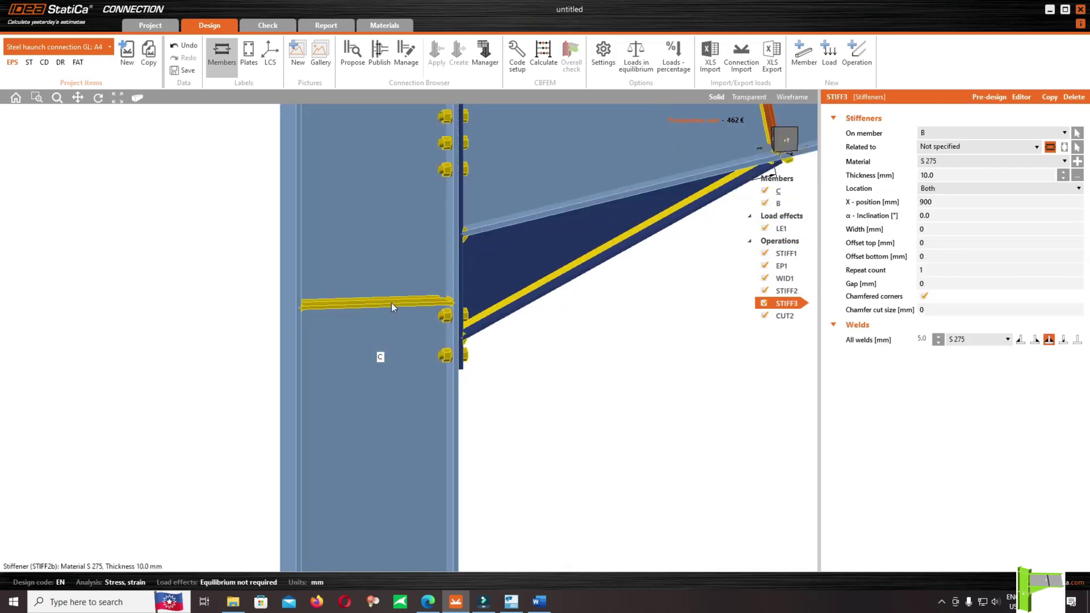
left_click(388, 305)
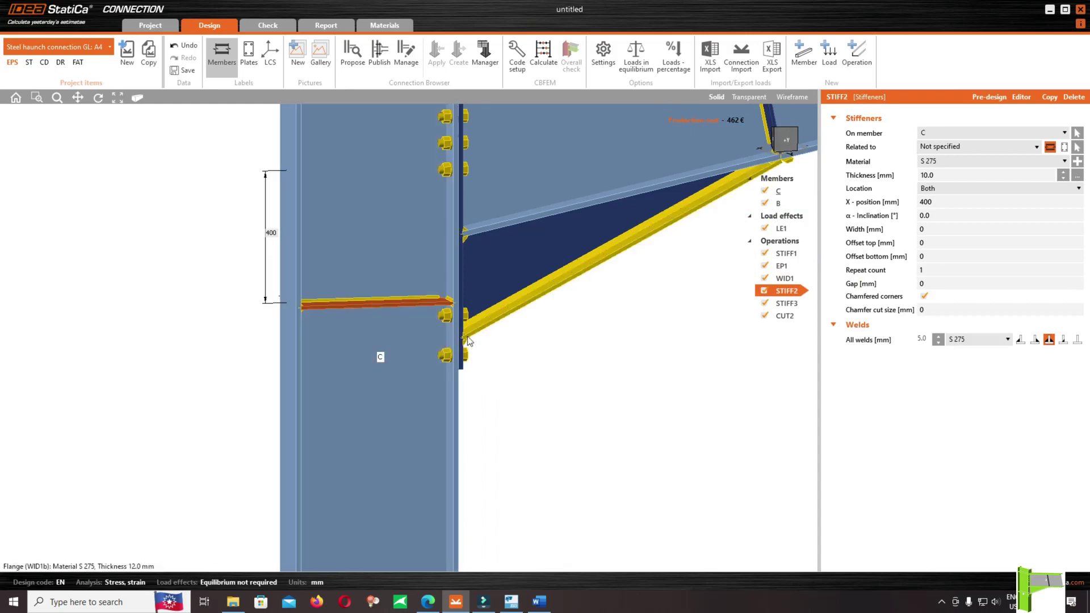
scroll(467, 341, "up", 3)
scroll(499, 347, "down", 3)
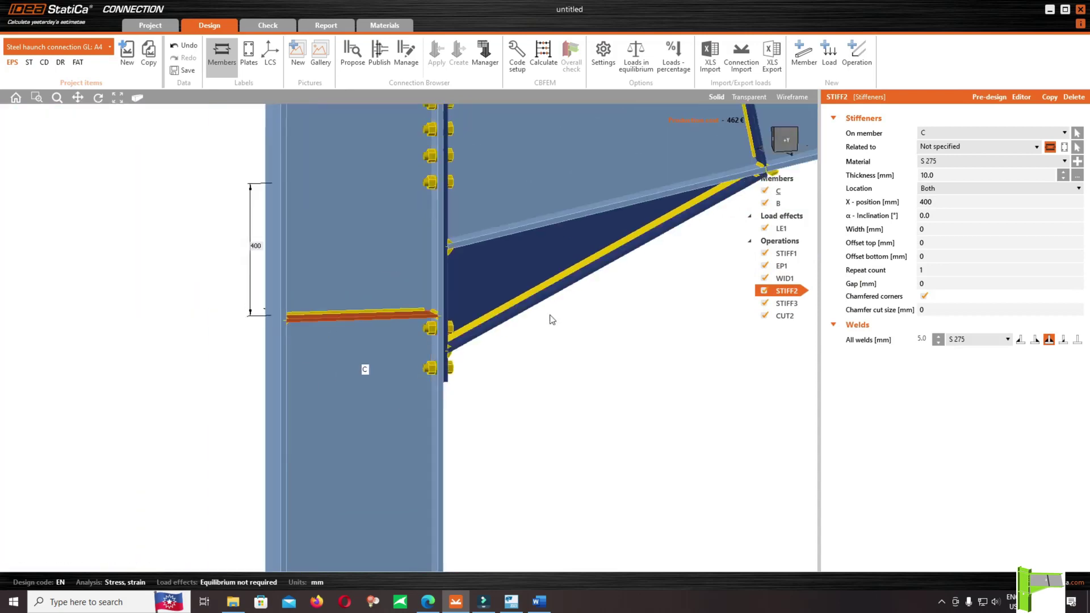
scroll(421, 351, "up", 1)
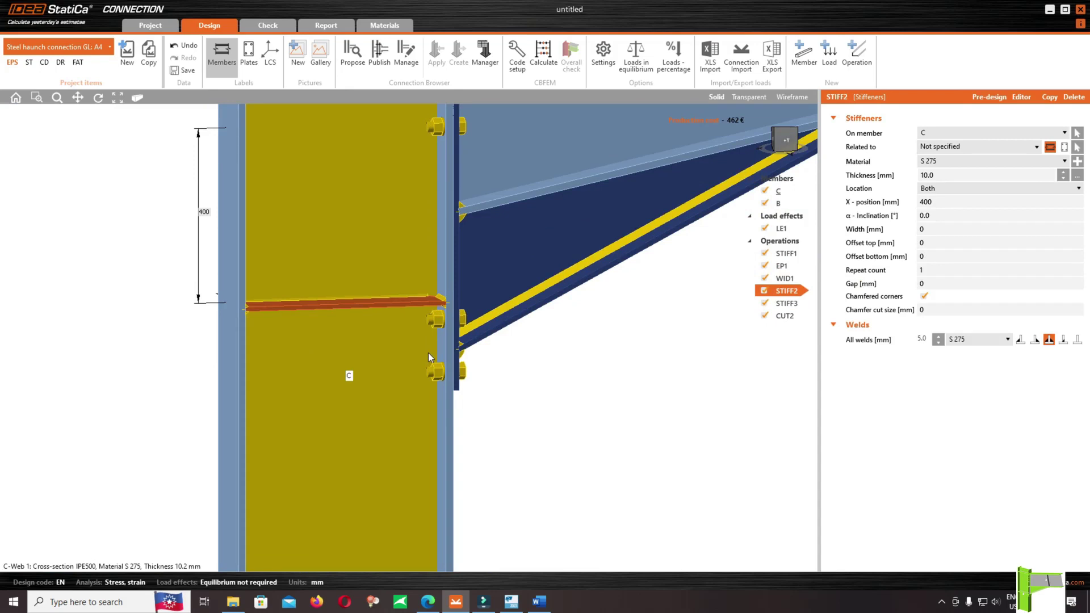
left_click(972, 203)
double_click(972, 203)
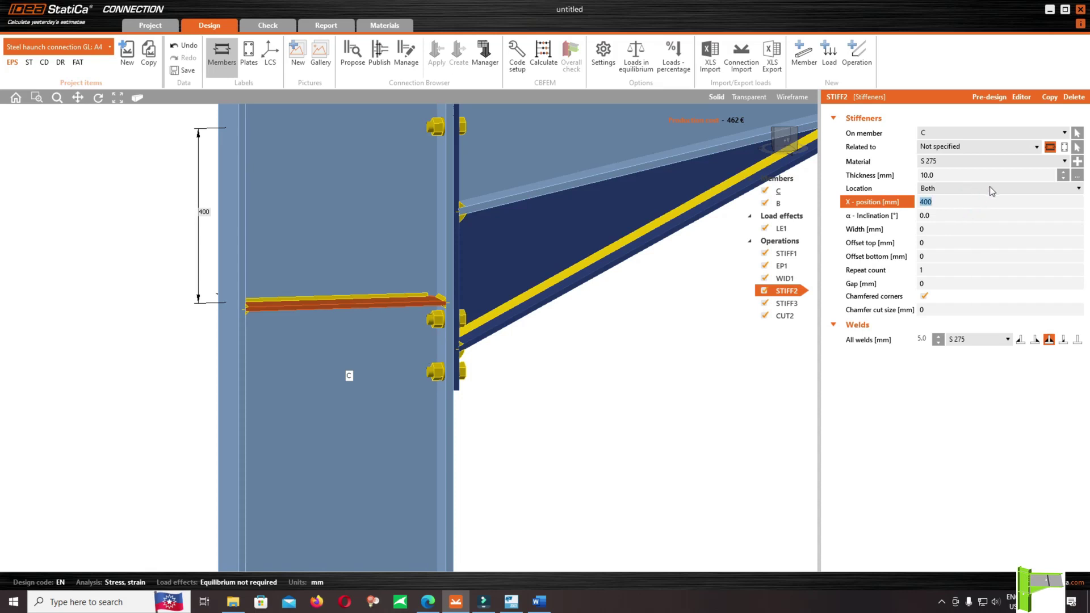
type("500")
key("Tab")
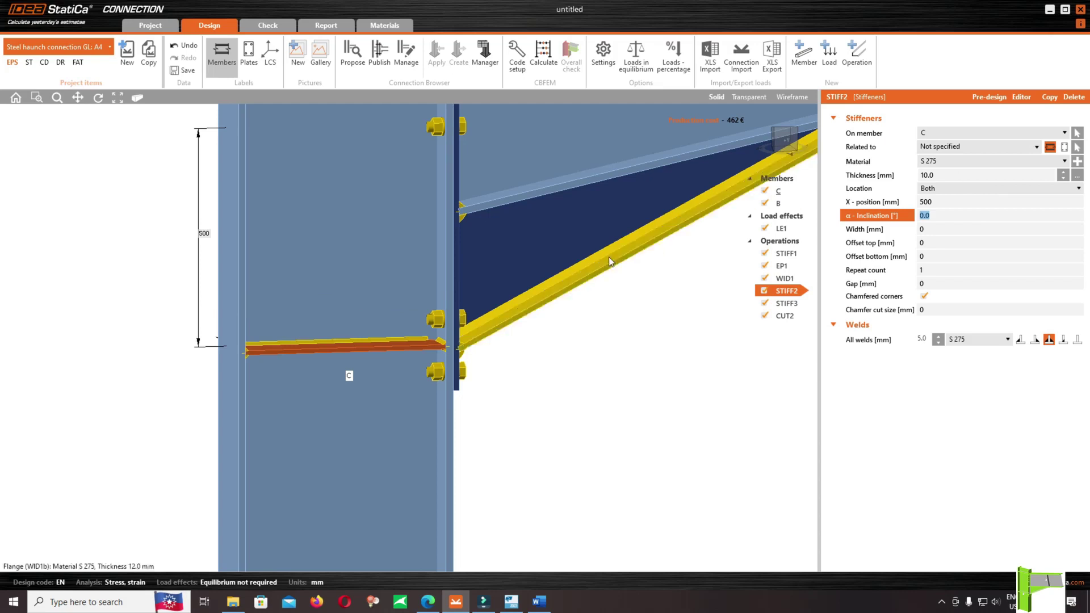
Open the load effect LE1 acting on beam B.
scroll(611, 257, "down", 5)
mouse_move(567, 261)
right_mouse_down()
mouse_move(529, 262)
mouse_move(558, 281)
right_mouse_up()
scroll(559, 281, "up", 3)
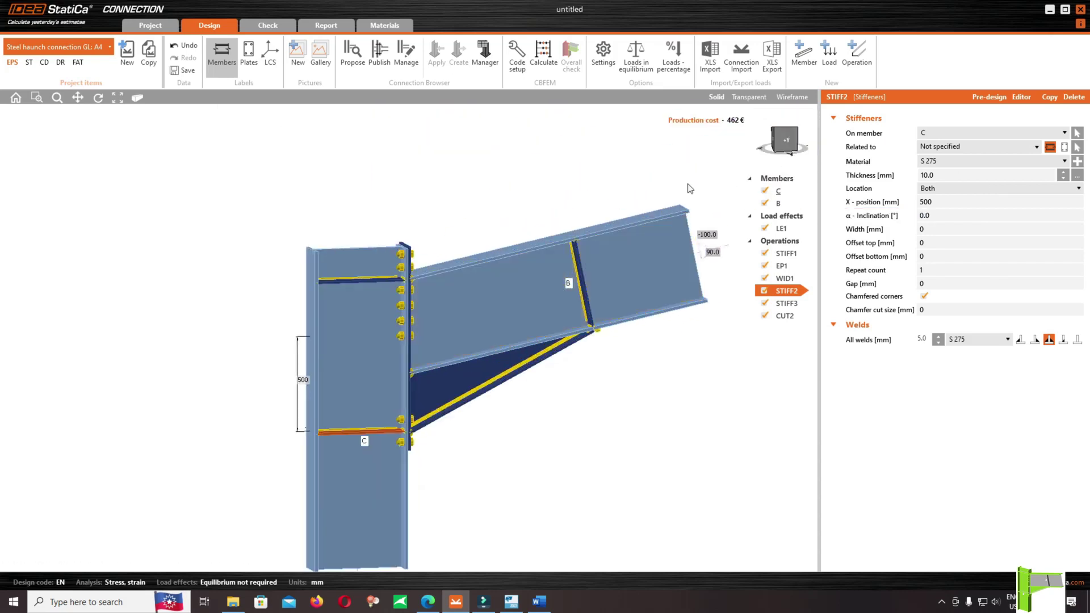
left_click(777, 229)
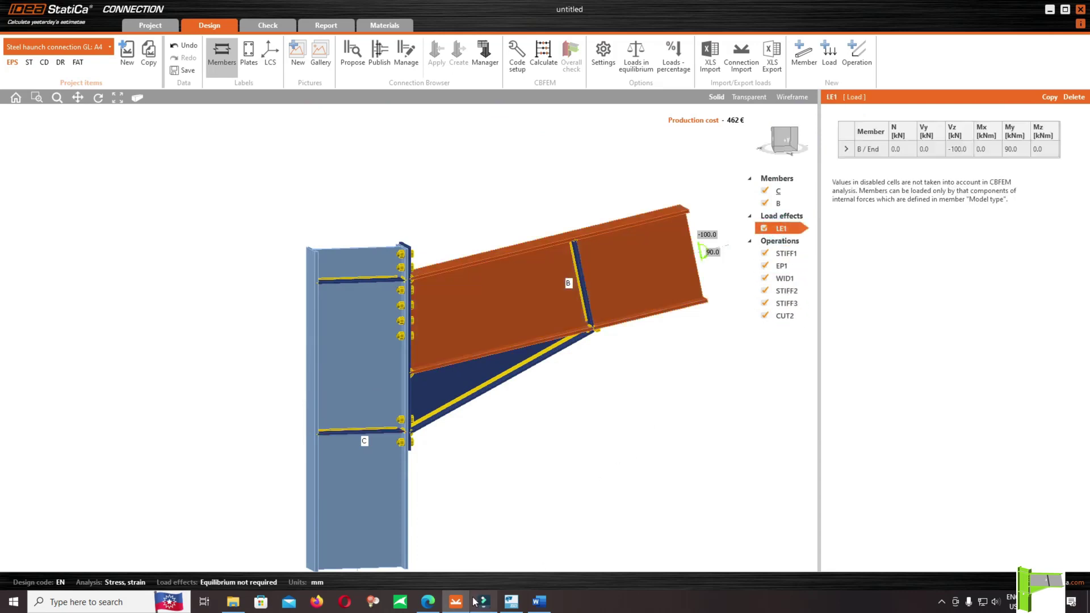
Switch to Tekla Structural Designer and bring up the analysis results view of the 3D structure.
left_click(511, 601)
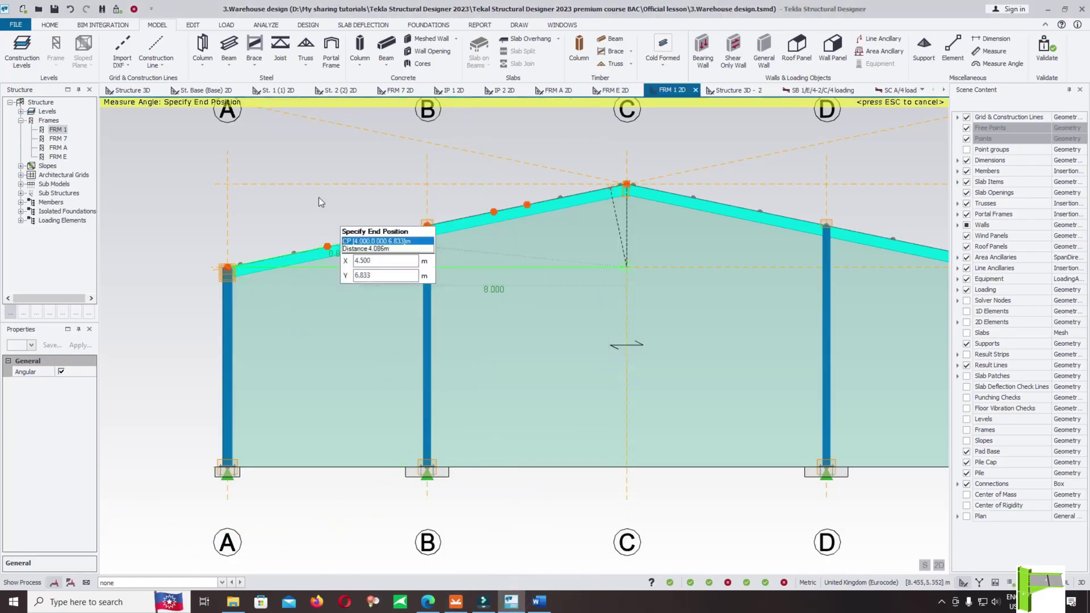
left_click(131, 90)
scroll(805, 456, "down", 2)
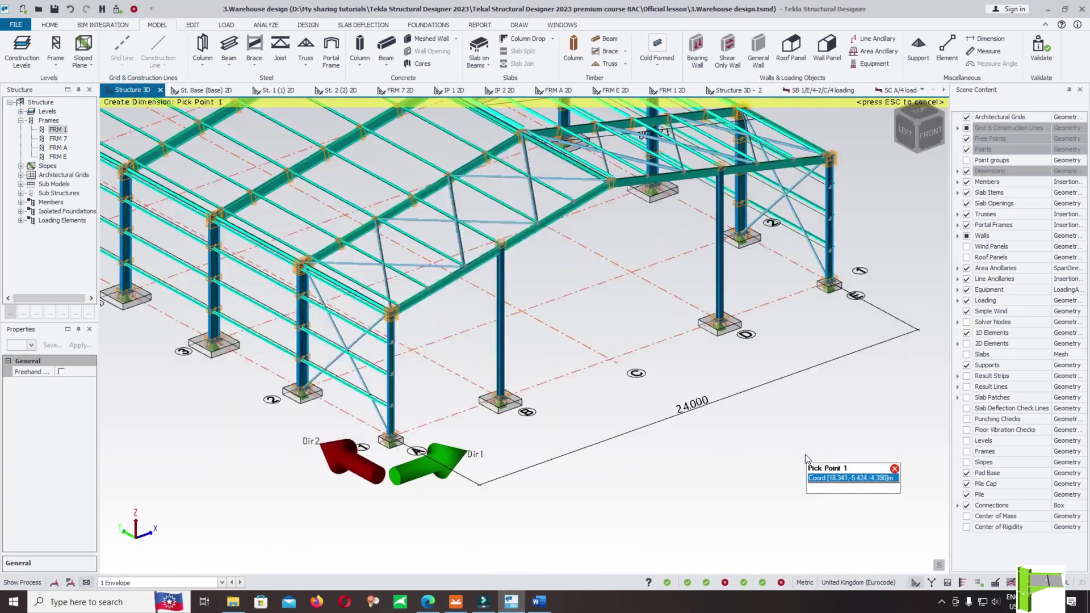
left_click(964, 583)
left_click(977, 583)
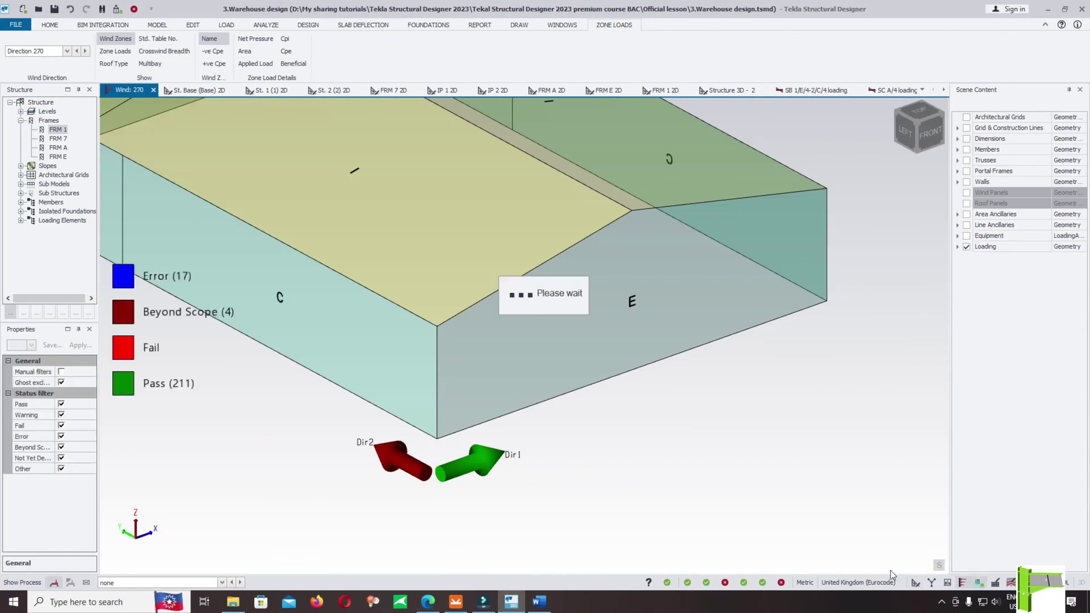
left_click(948, 584)
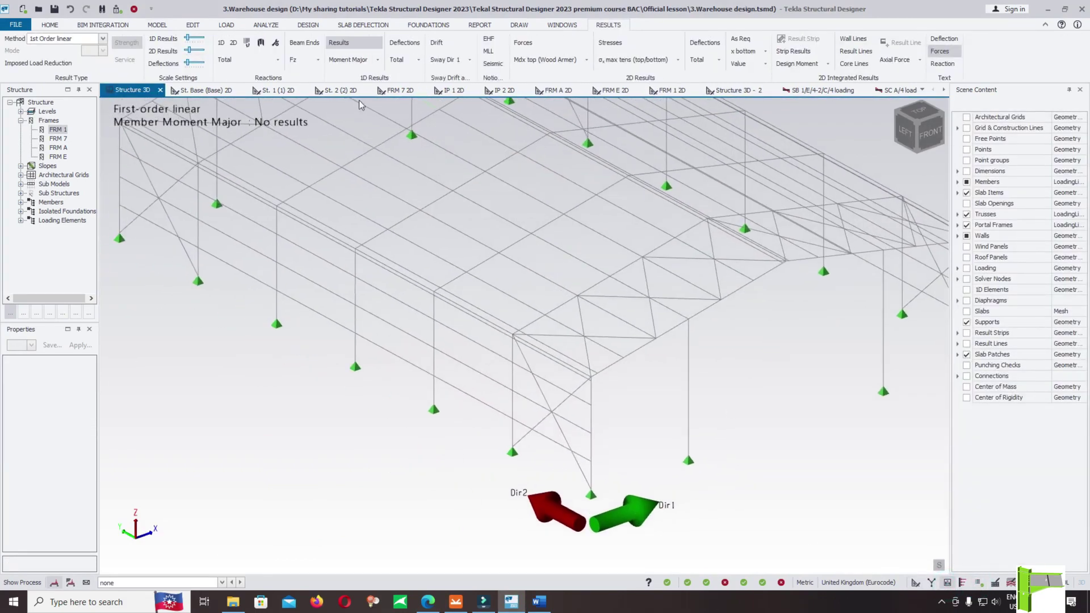
Display the major moment diagrams for 1 Envelope and read the values at the eaves of the portal frames.
left_click(85, 583)
left_click(134, 587)
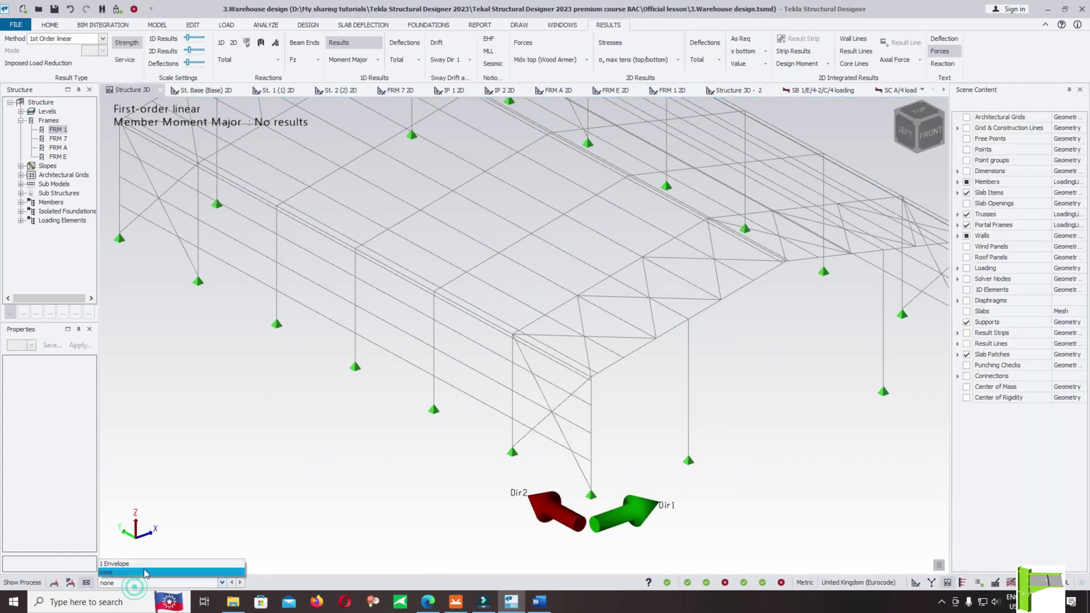
left_click(146, 565)
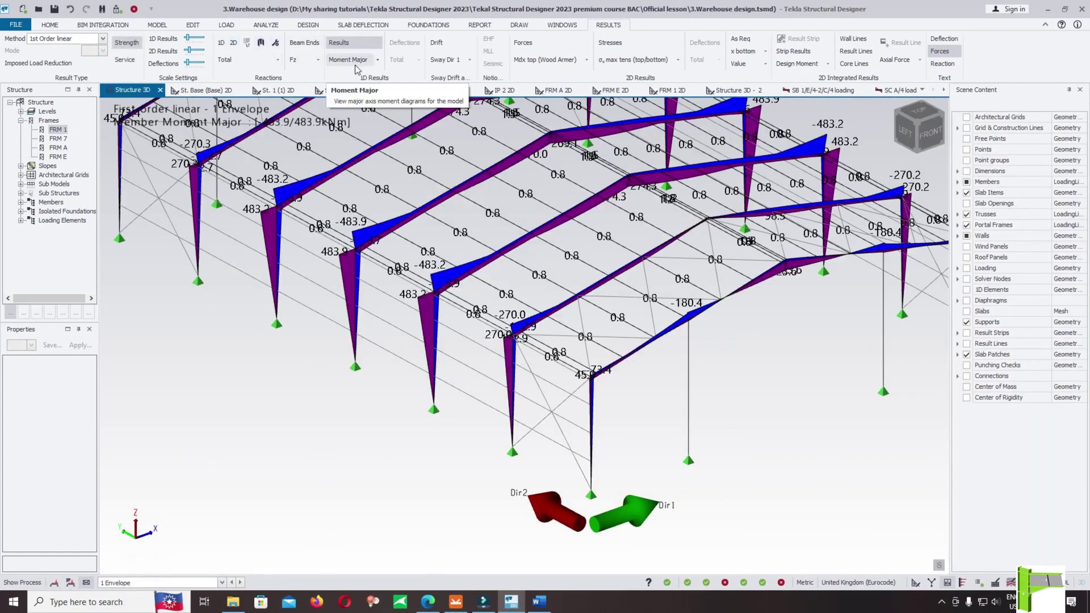
scroll(498, 280, "up", 5)
mouse_move(499, 280)
scroll(489, 256, "up", 3)
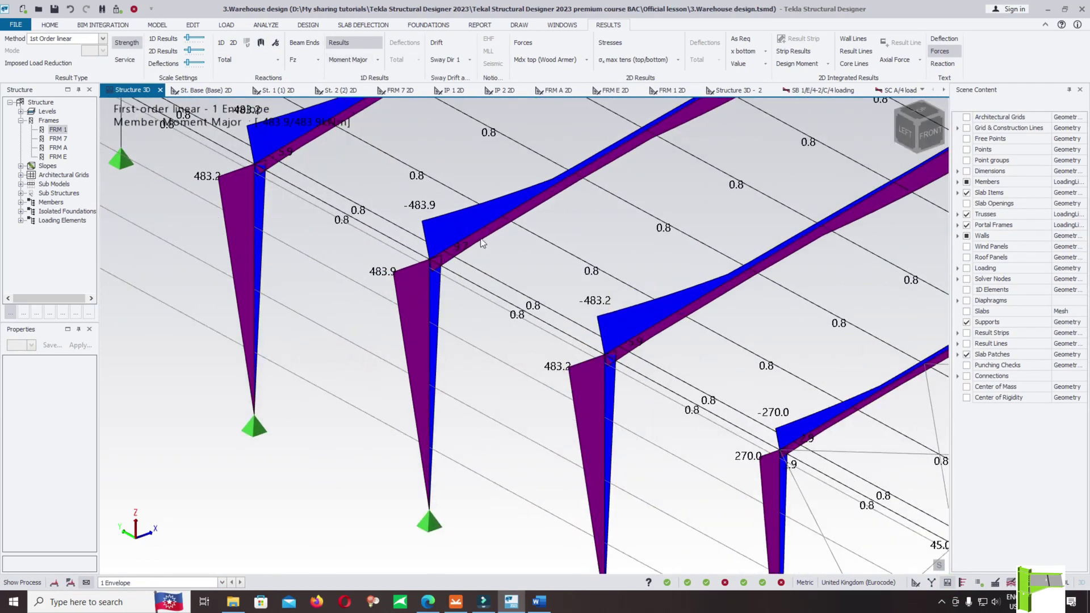
mouse_move(470, 235)
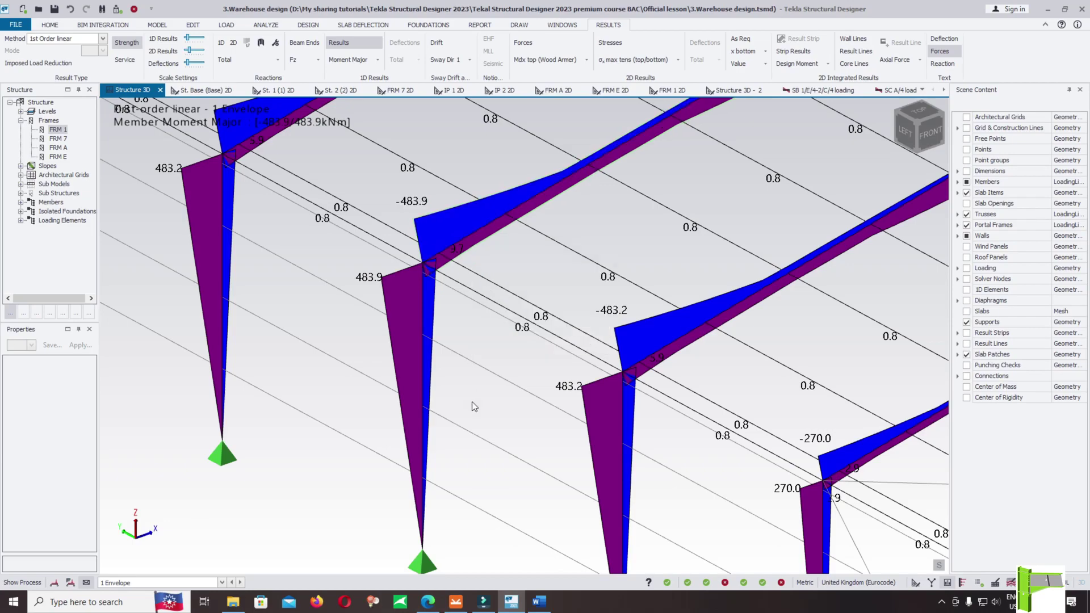
Switch back to IDEA StatiCa and set LE1 on beam B to N = -110.8 kN and Vz = -136.4 kN.
left_click(467, 606)
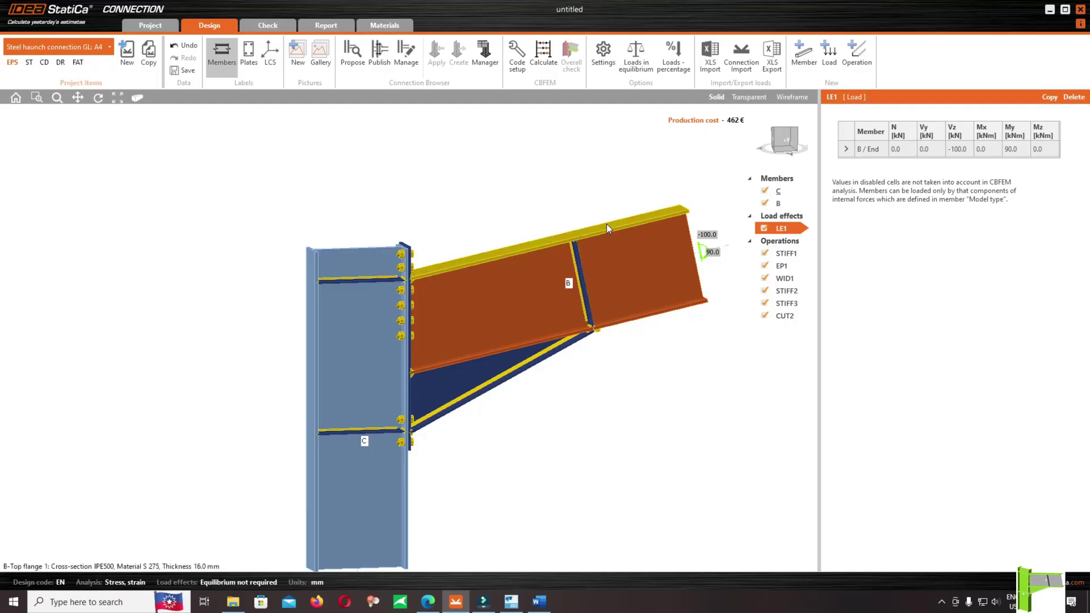
left_click(903, 148)
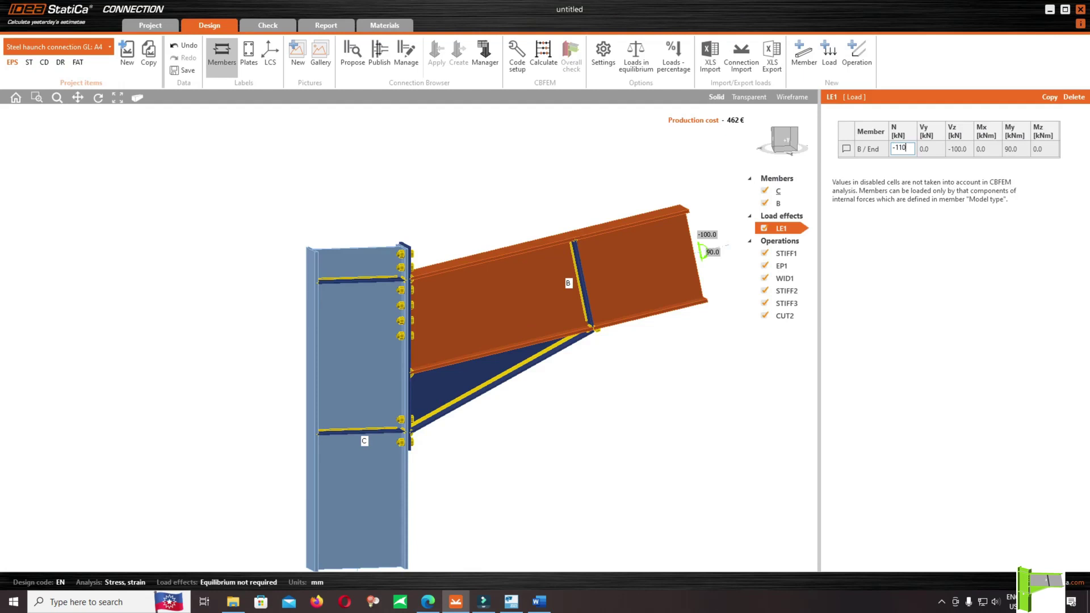
key("Tab")
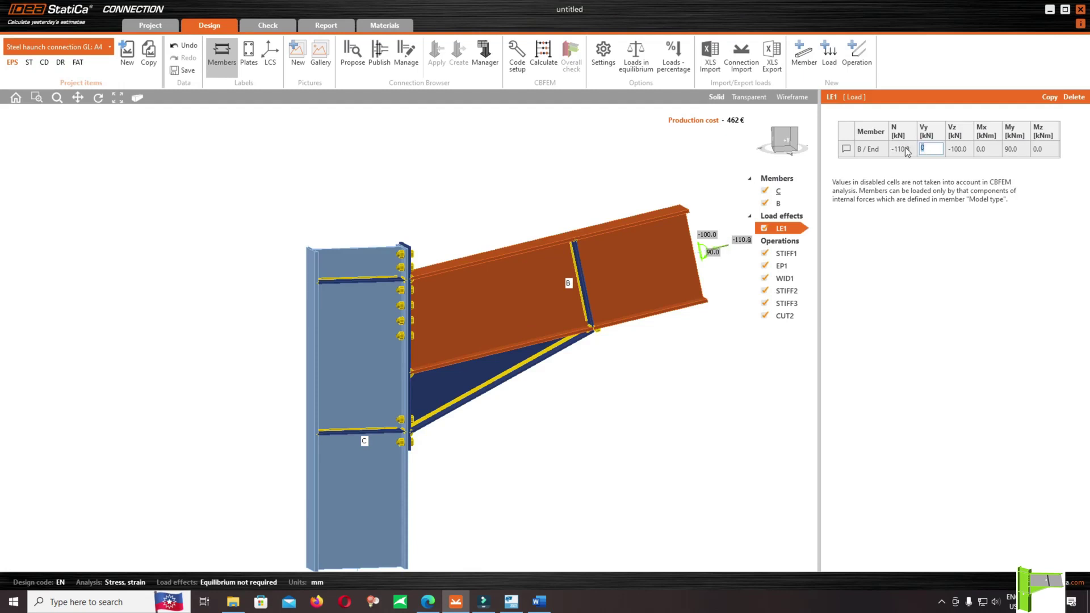
left_click(954, 150)
double_click(959, 149)
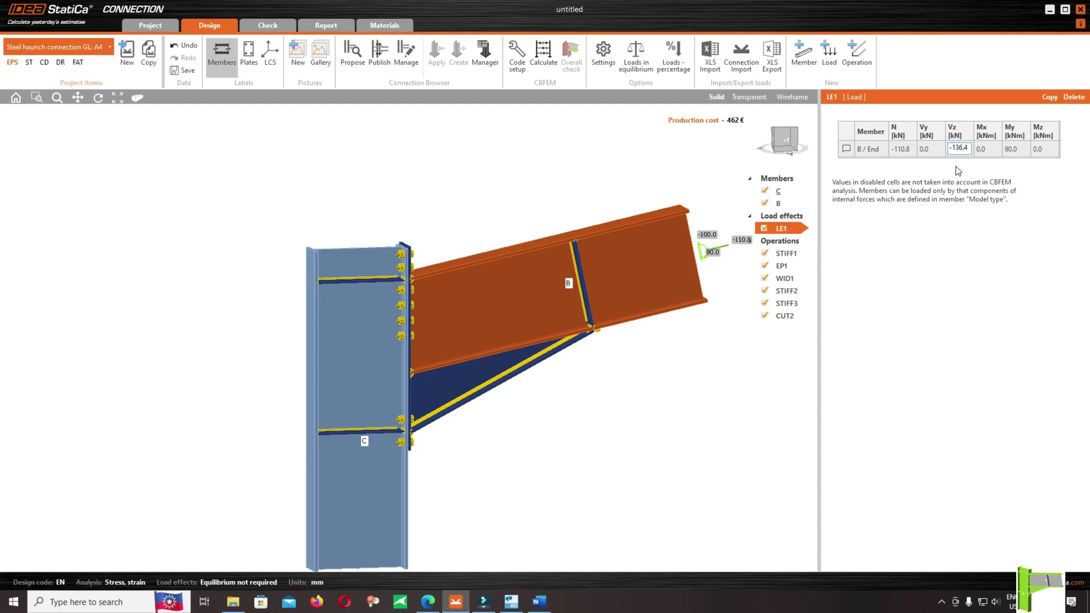
key("Tab")
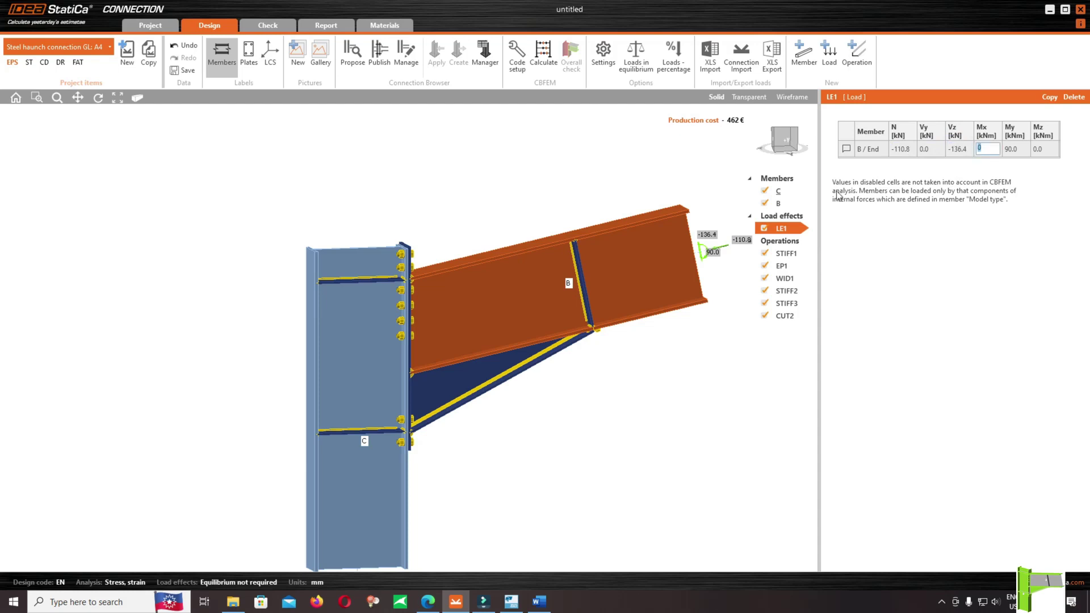
Set the bending moment My of load effect LE1 to 486.9 kNm.
scroll(777, 252, "up", 5)
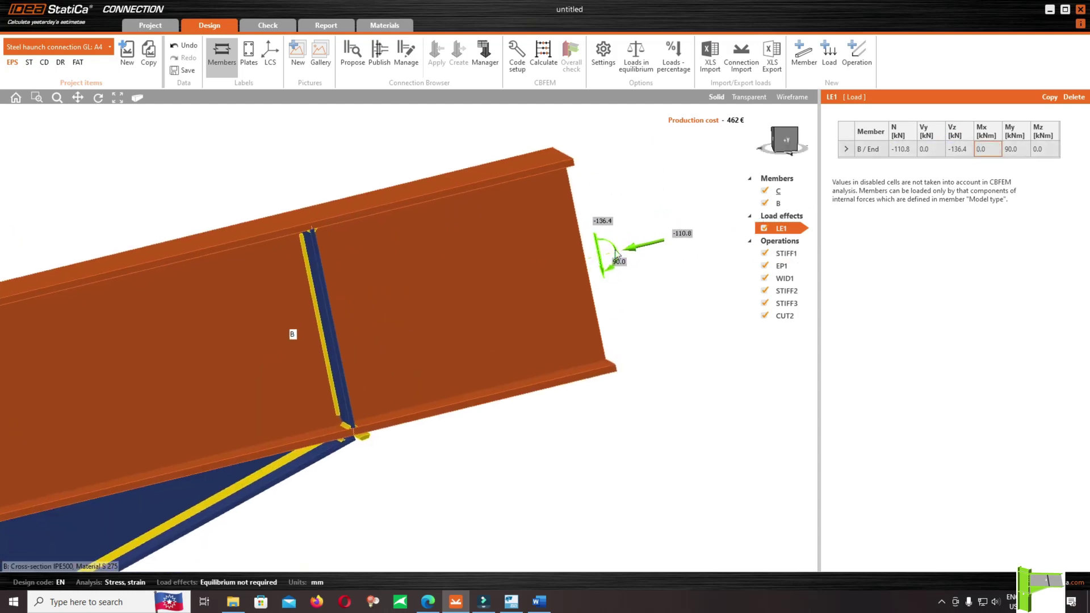
double_click(1024, 150)
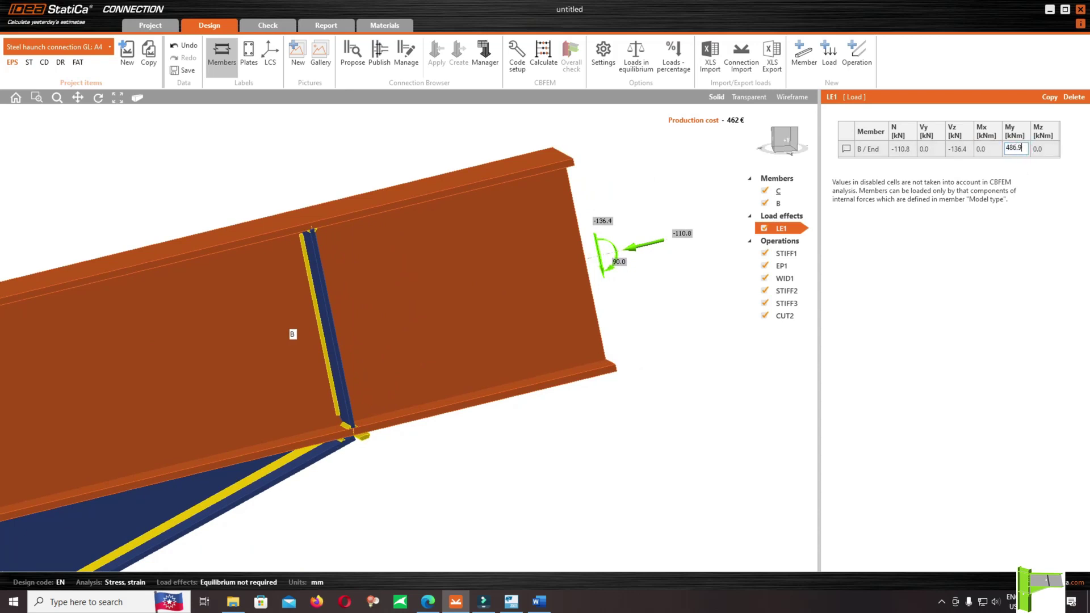
key("Tab")
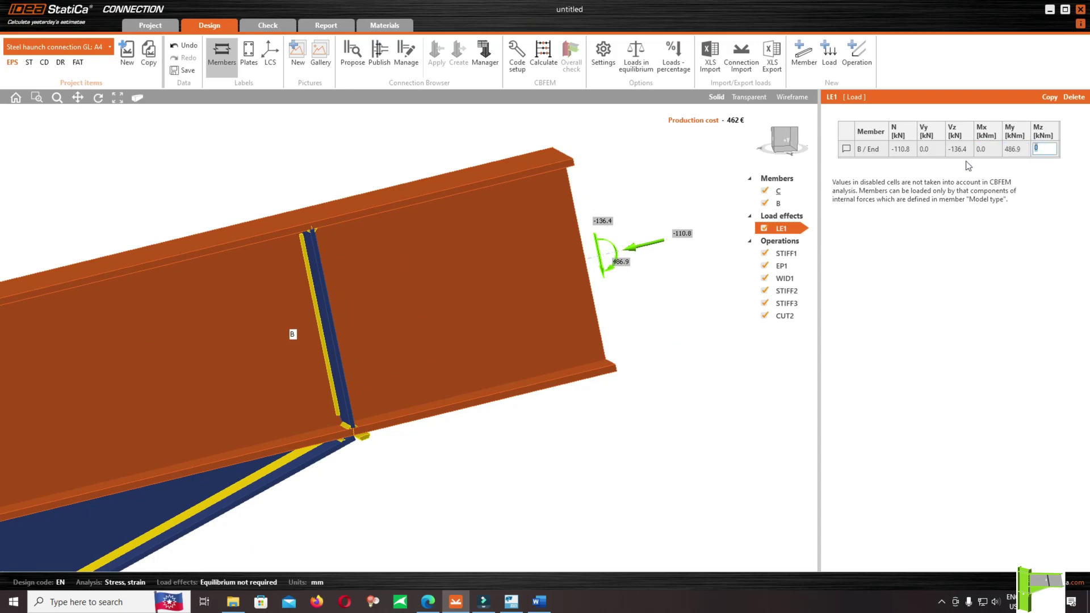
scroll(659, 341, "down", 5)
scroll(615, 399, "up", 2)
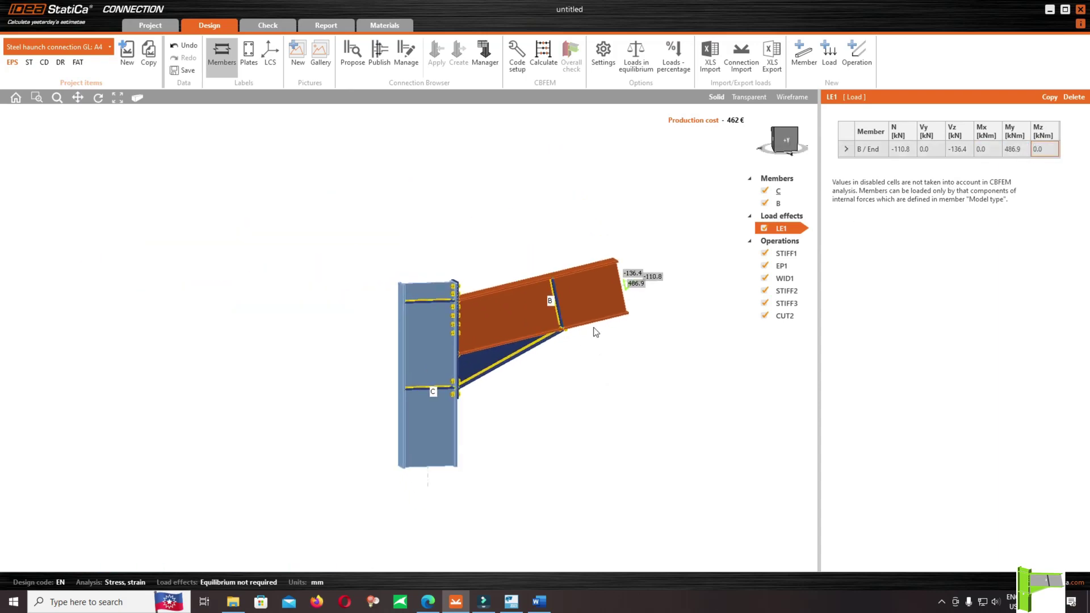
scroll(598, 309, "up", 2)
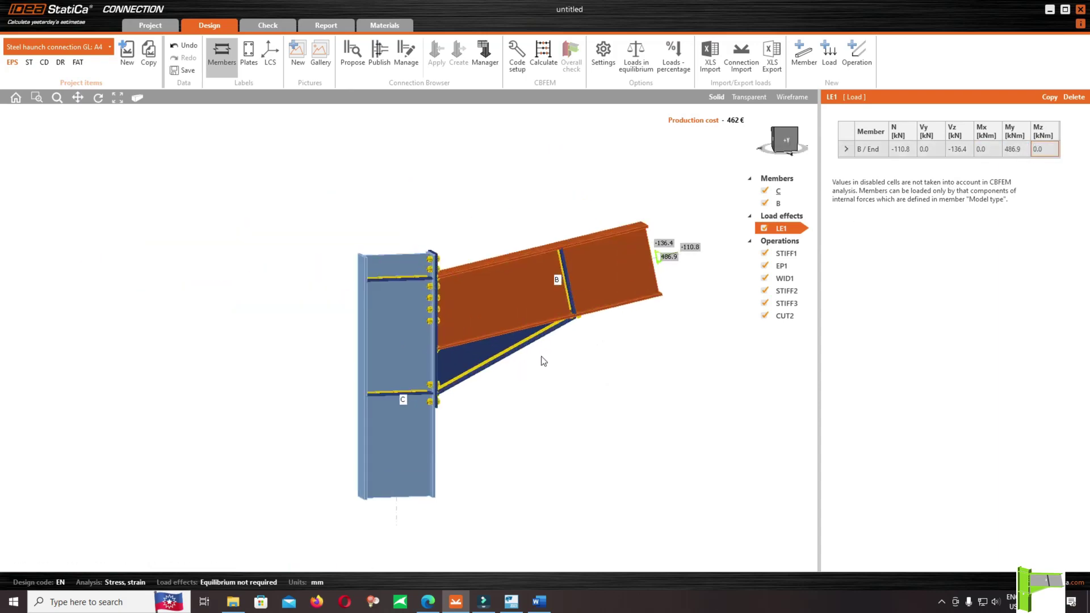
Run the CBFEM calculation of the haunch connection.
left_click(808, 140)
left_click(808, 141)
left_click(766, 140)
left_click(766, 140)
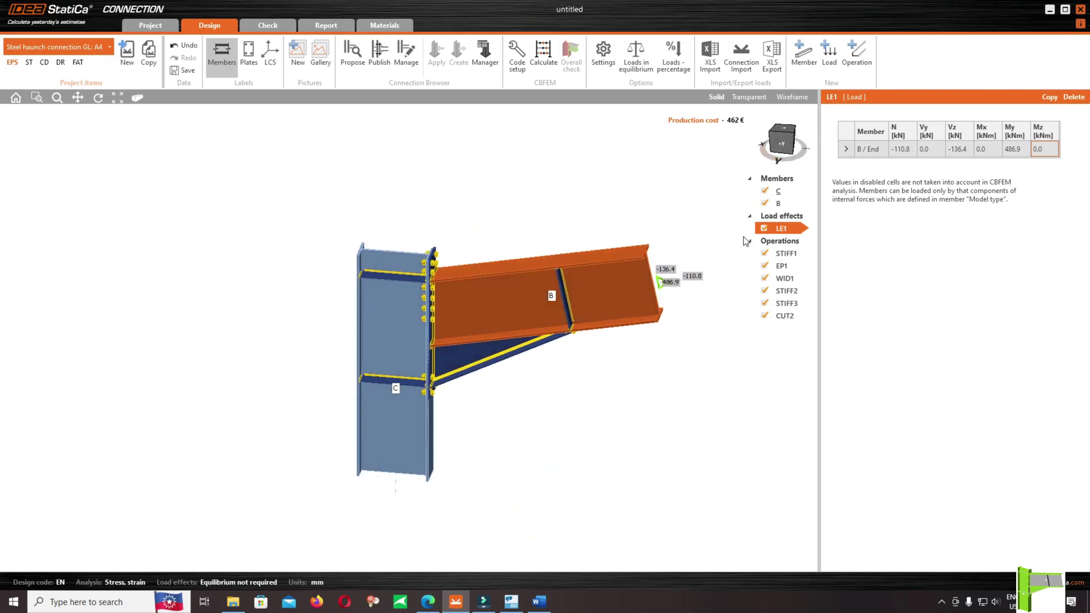
scroll(653, 284, "up", 3)
scroll(583, 230, "down", 3)
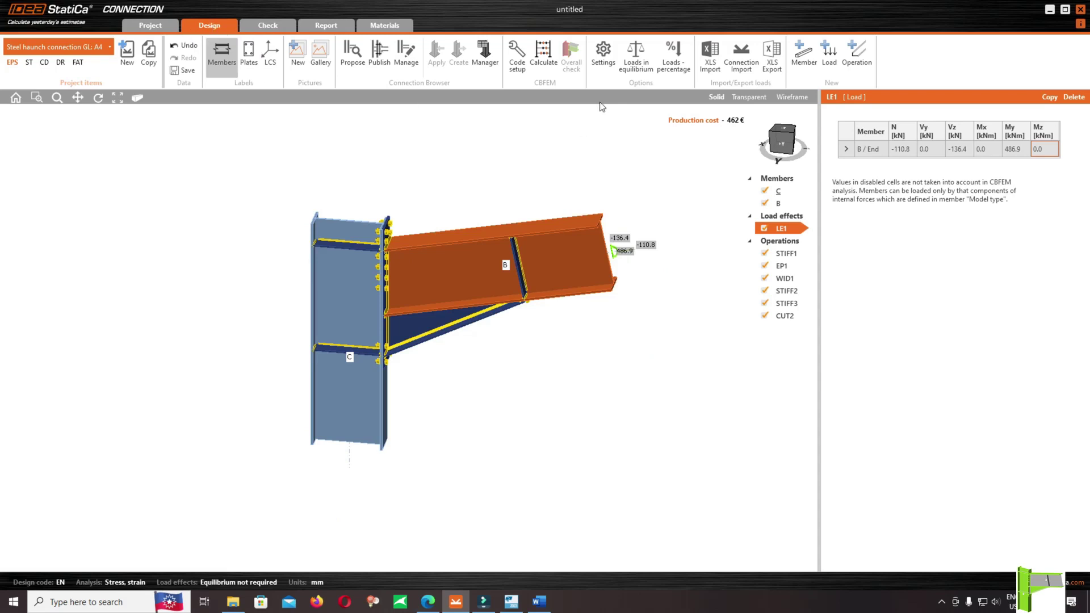
left_click(542, 54)
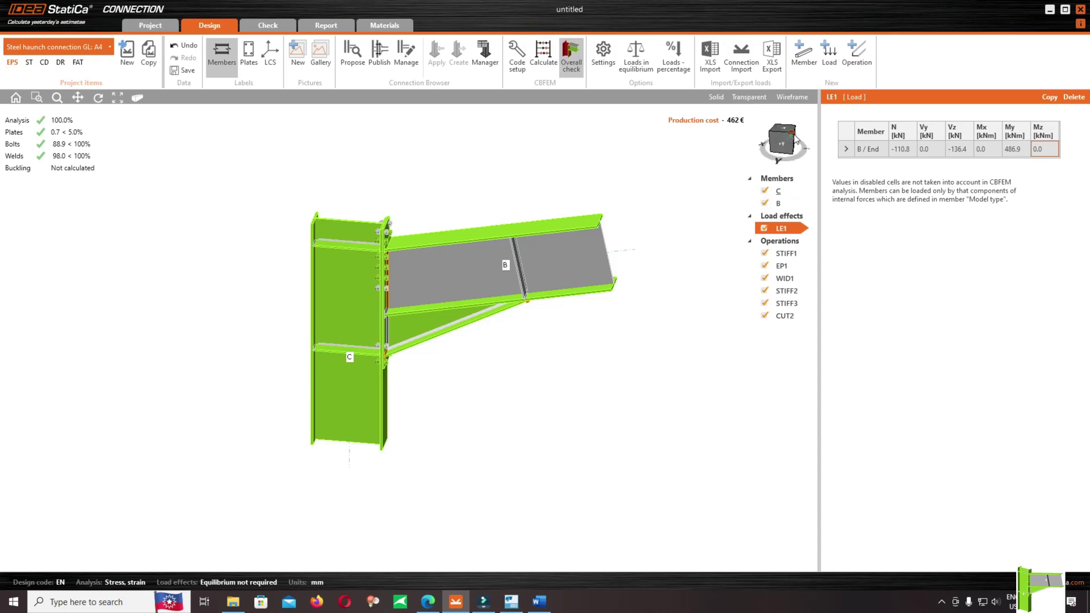
Examine the overall check of the plates, bolts and welds around the end plate and haunch.
left_click(796, 141)
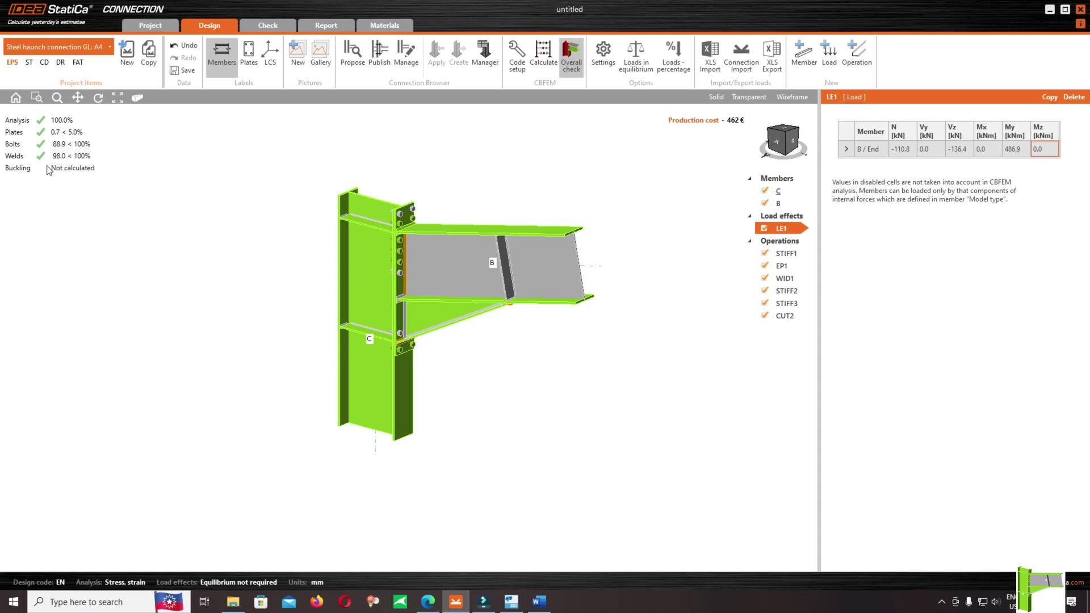
scroll(477, 311, "up", 2)
scroll(411, 265, "up", 3)
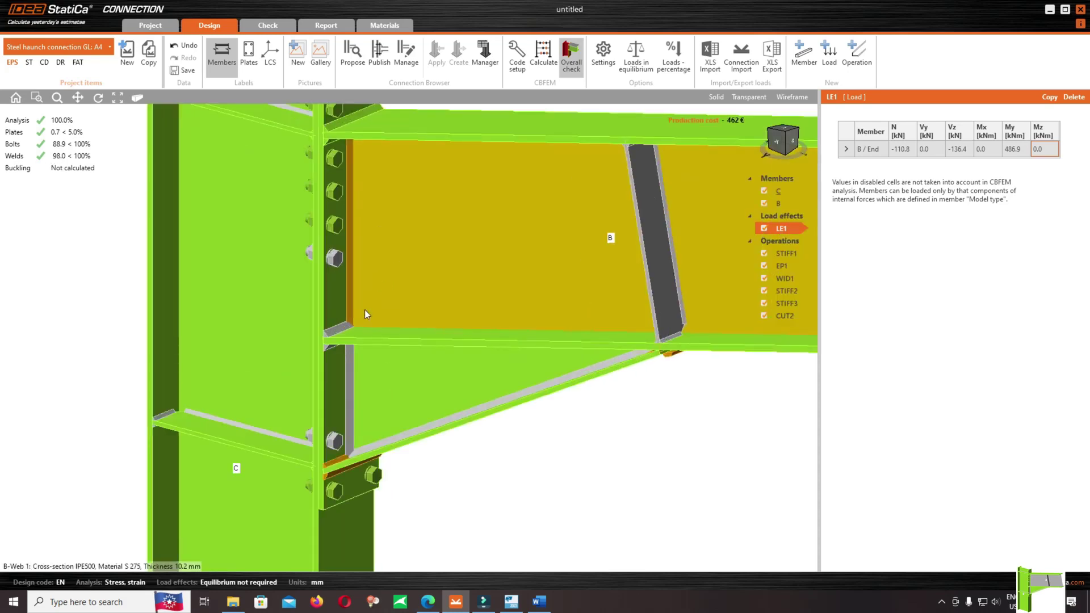
scroll(587, 367, "down", 1)
scroll(587, 367, "up", 1)
scroll(267, 365, "up", 2)
scroll(377, 404, "up", 1)
scroll(401, 346, "down", 2)
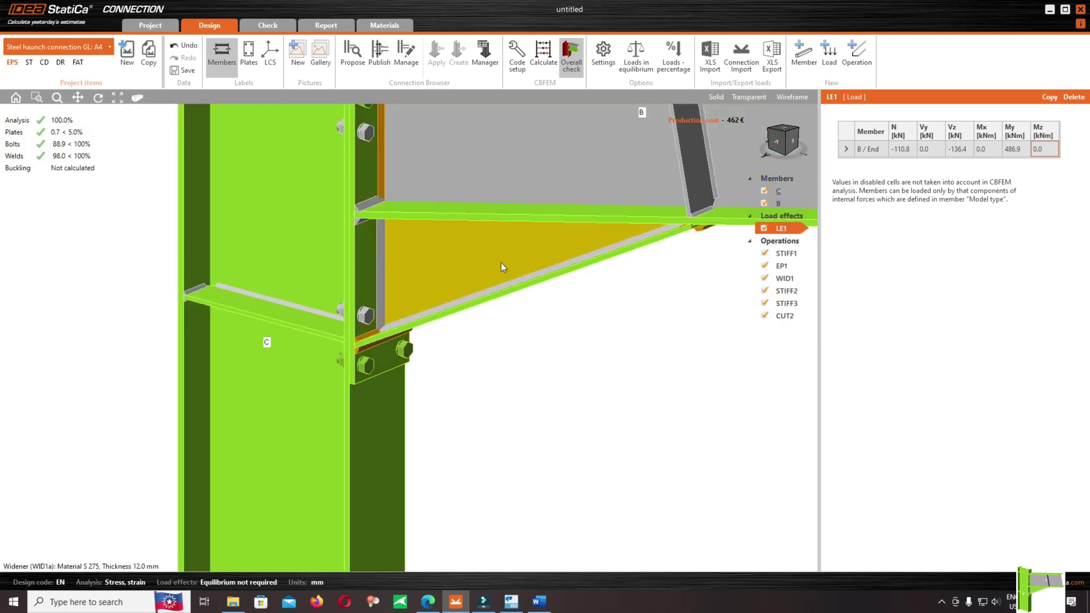
Set all welds of the haunch widener WID1 to 12 mm and recalculate the connection.
scroll(526, 378, "down", 3)
scroll(444, 370, "up", 3)
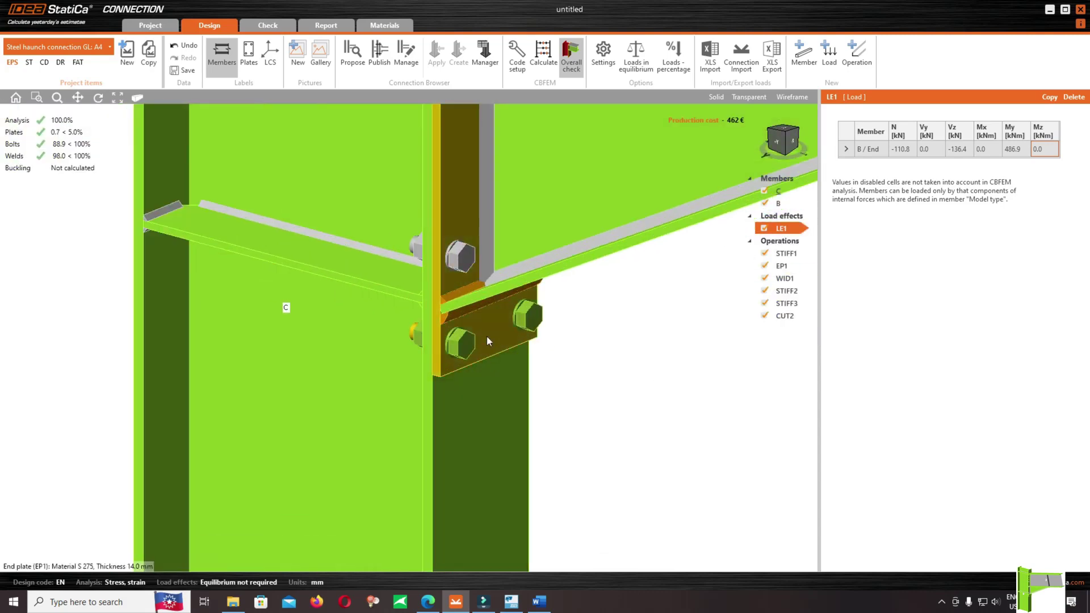
left_click(487, 308)
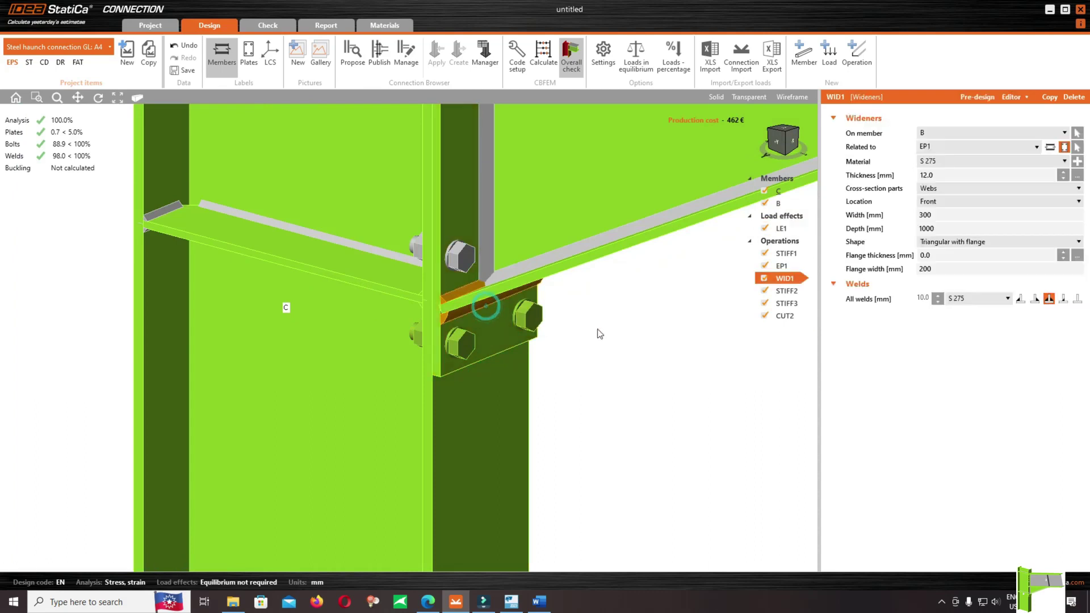
scroll(579, 331, "down", 2)
left_click(939, 295)
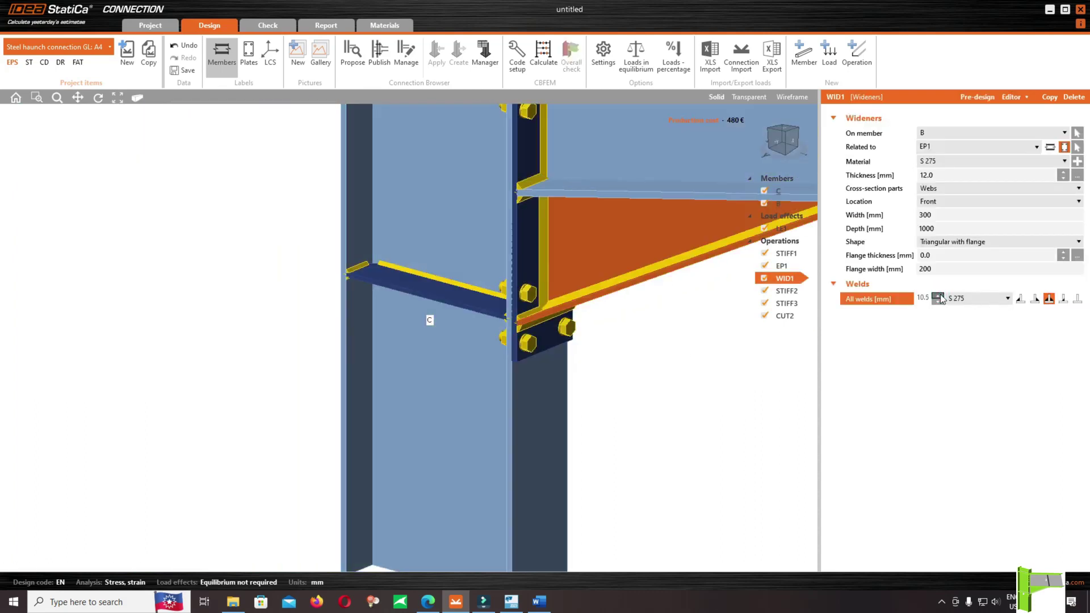
left_click(938, 296)
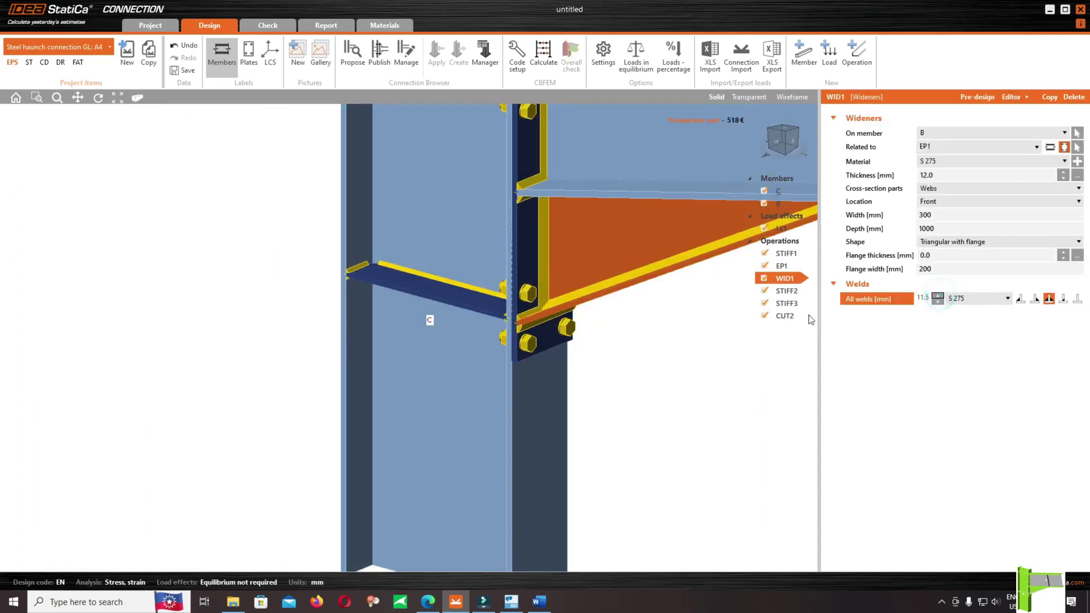
left_click(938, 295)
left_click(543, 241)
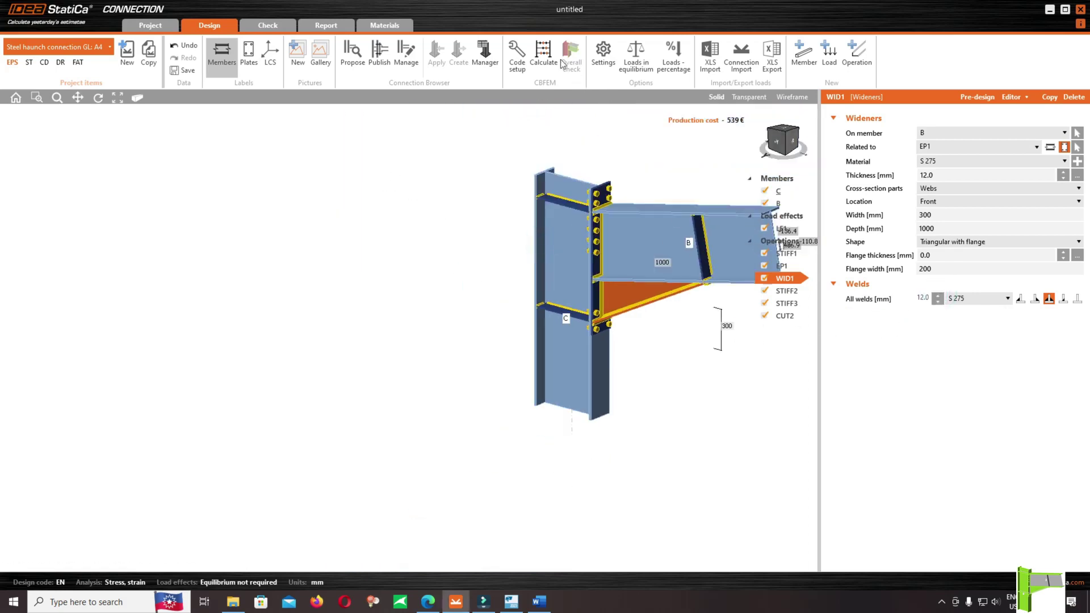
left_click(543, 56)
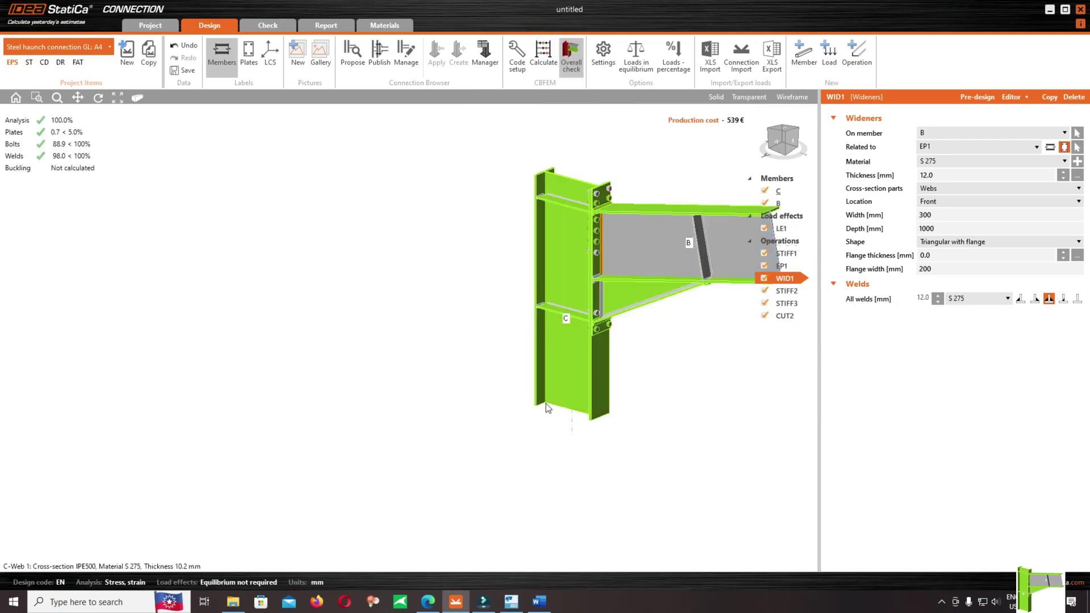
Set the web welds of end plate EP1 to 12 mm, recalculate, and inspect the overall check in the 3D view.
left_click(600, 258)
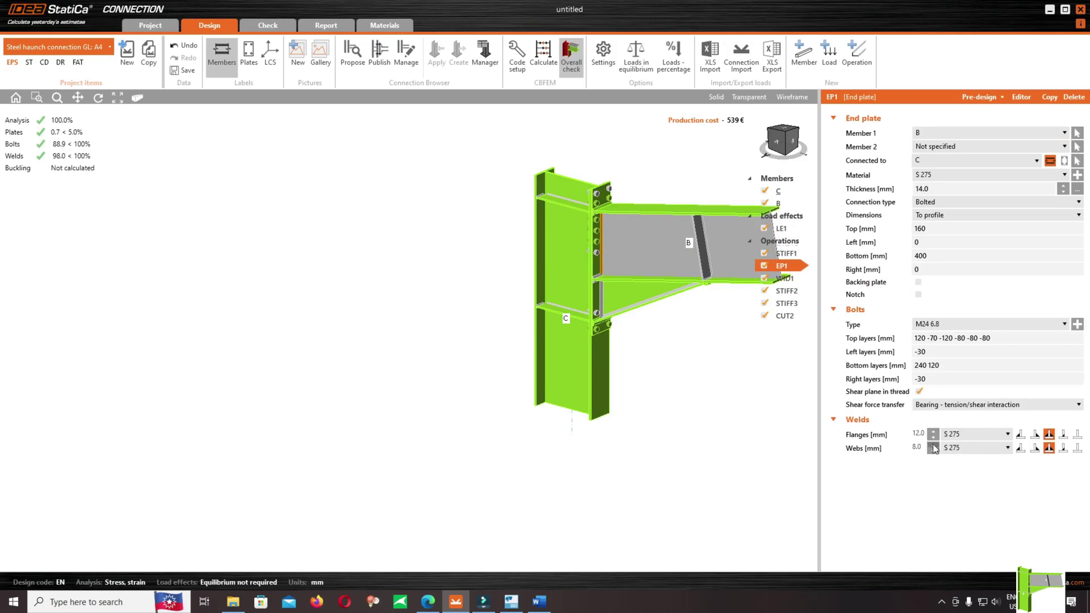
left_click(933, 445)
left_click(933, 446)
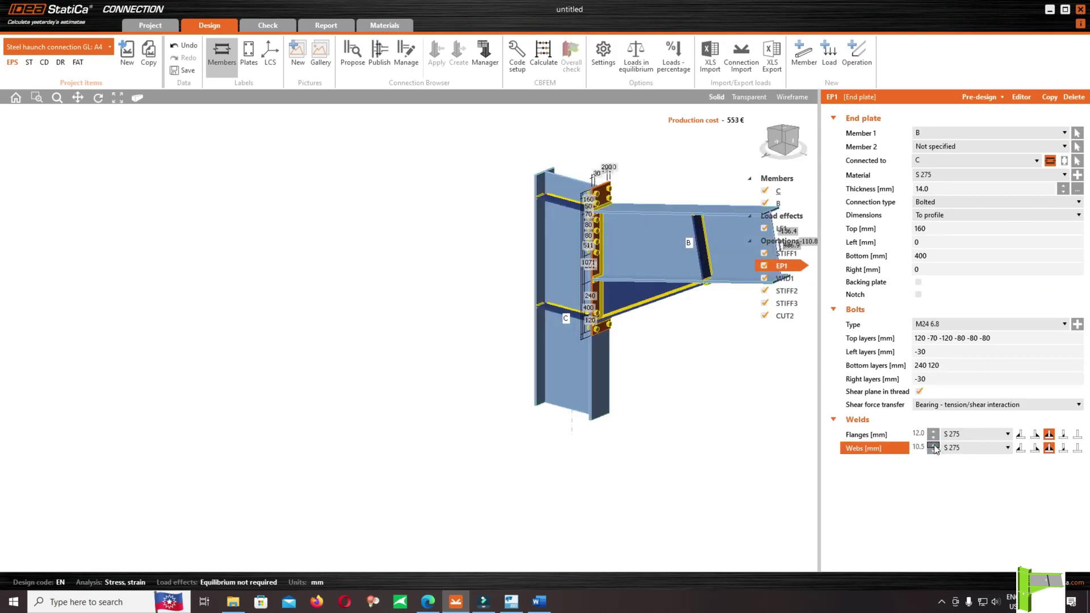
left_click(933, 445)
left_click(540, 55)
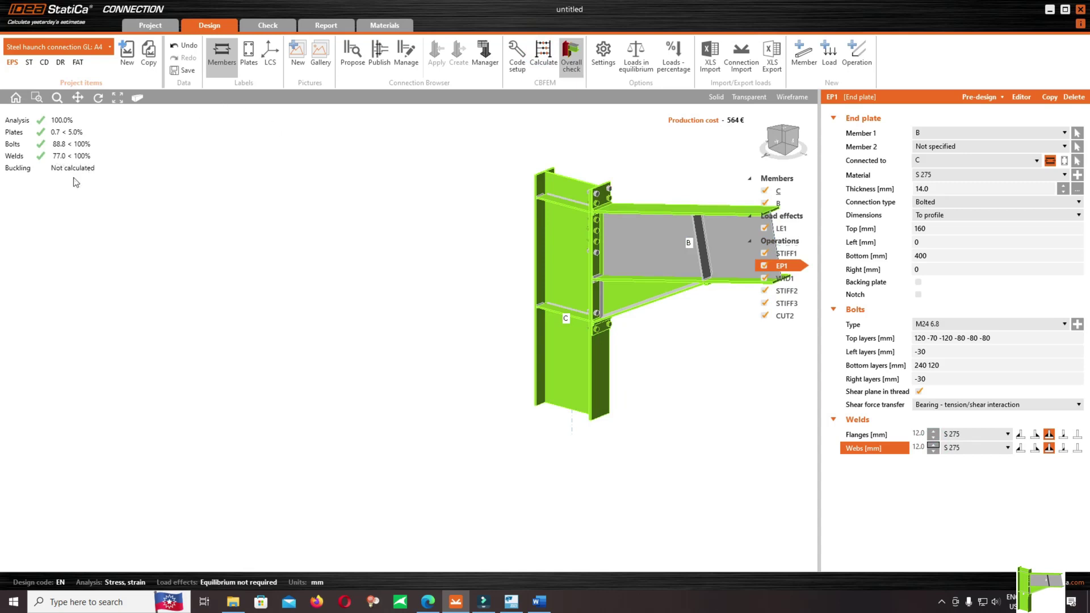
scroll(319, 248, "up", 2)
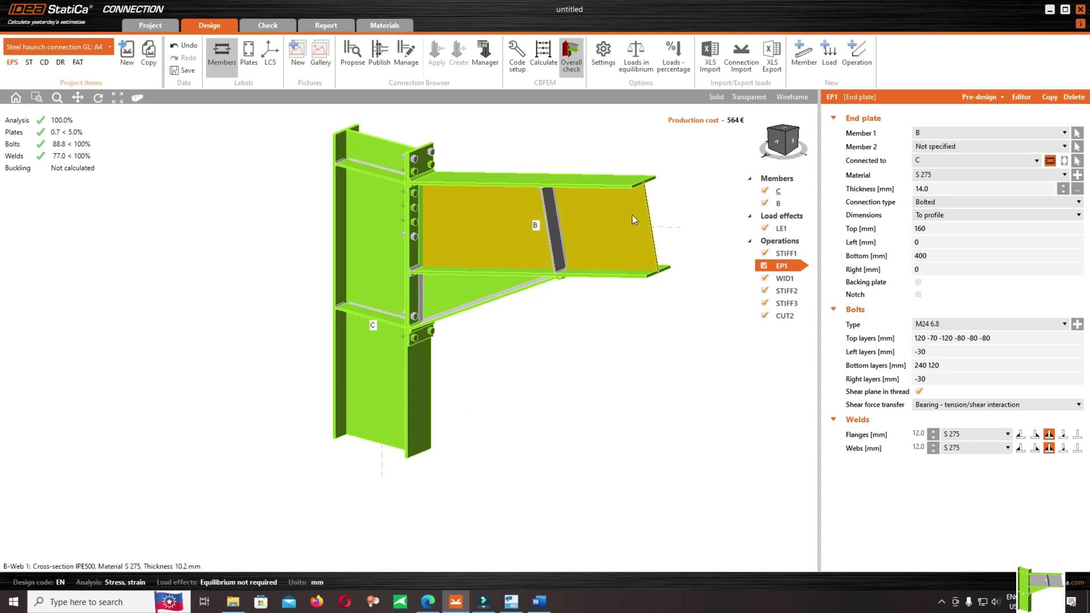
left_click(797, 142)
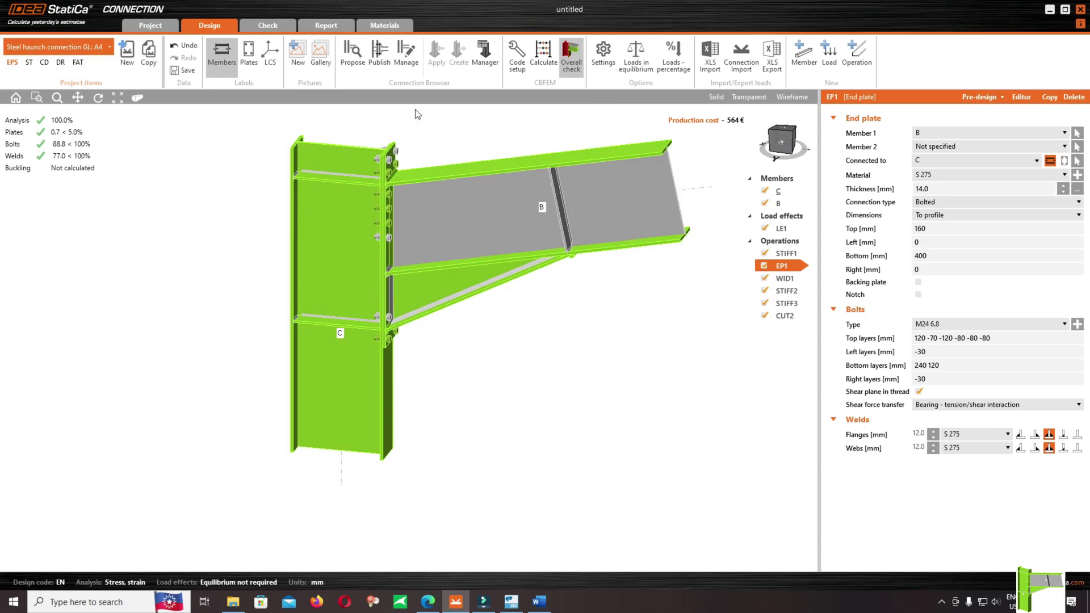
Open the detailed report, add the theoretical background and cross-section drawings, and refresh it.
left_click(272, 29)
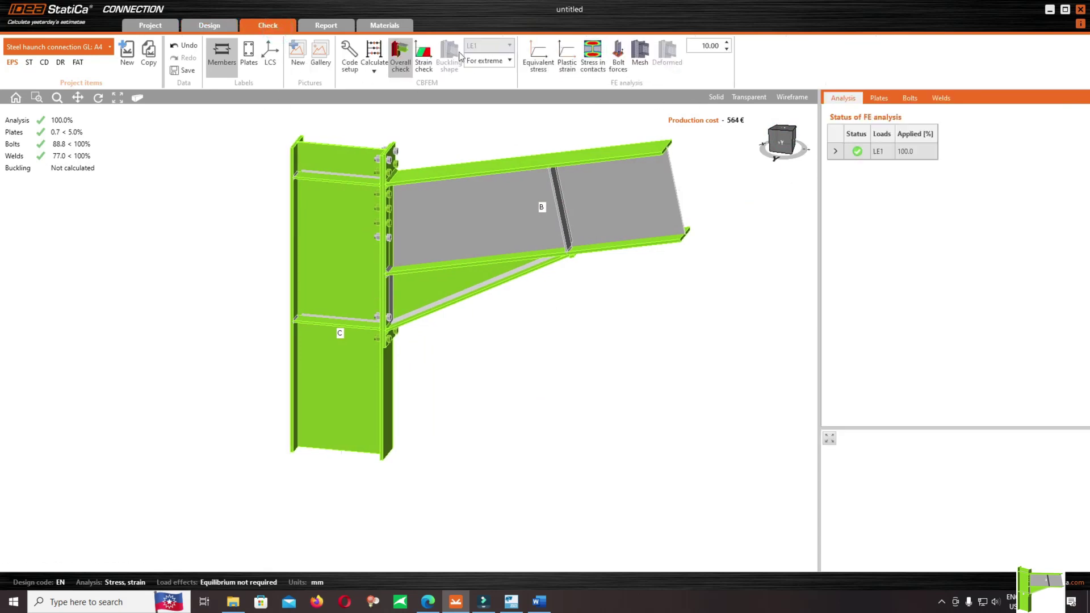
left_click(326, 26)
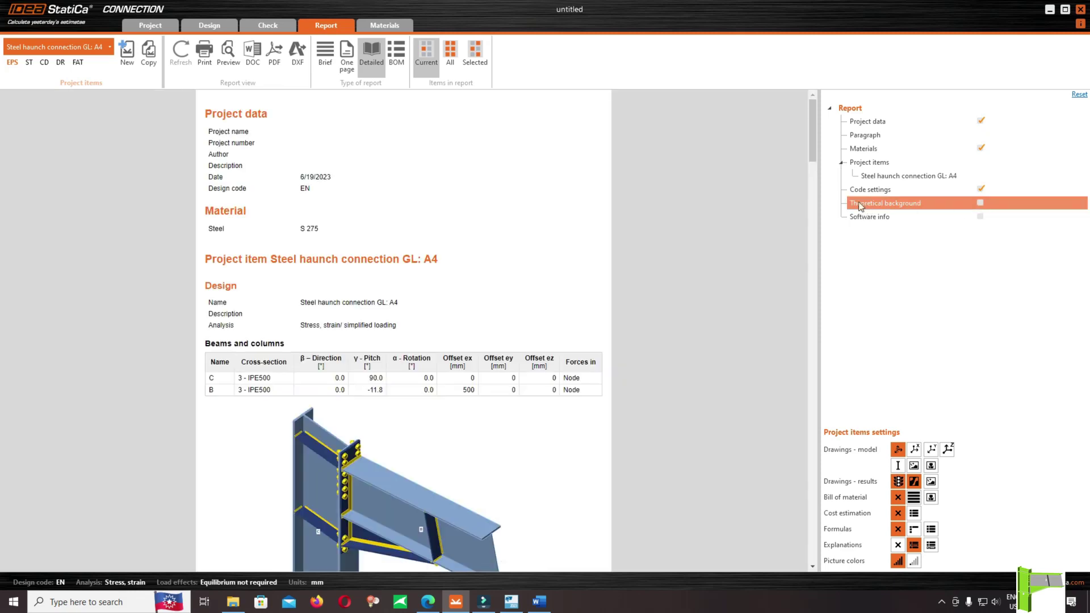
left_click(980, 202)
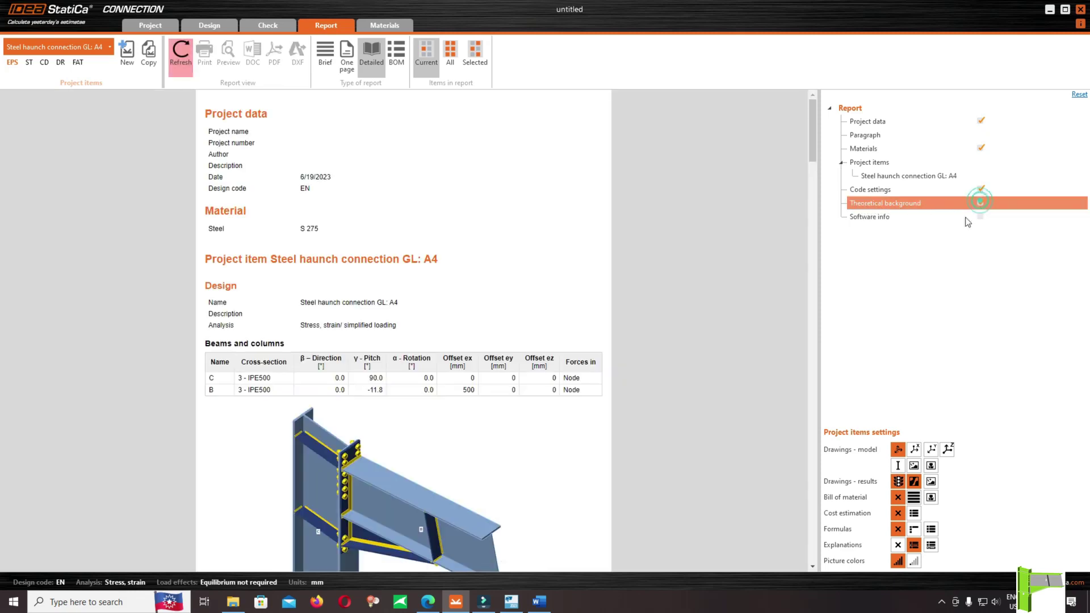
left_click(898, 466)
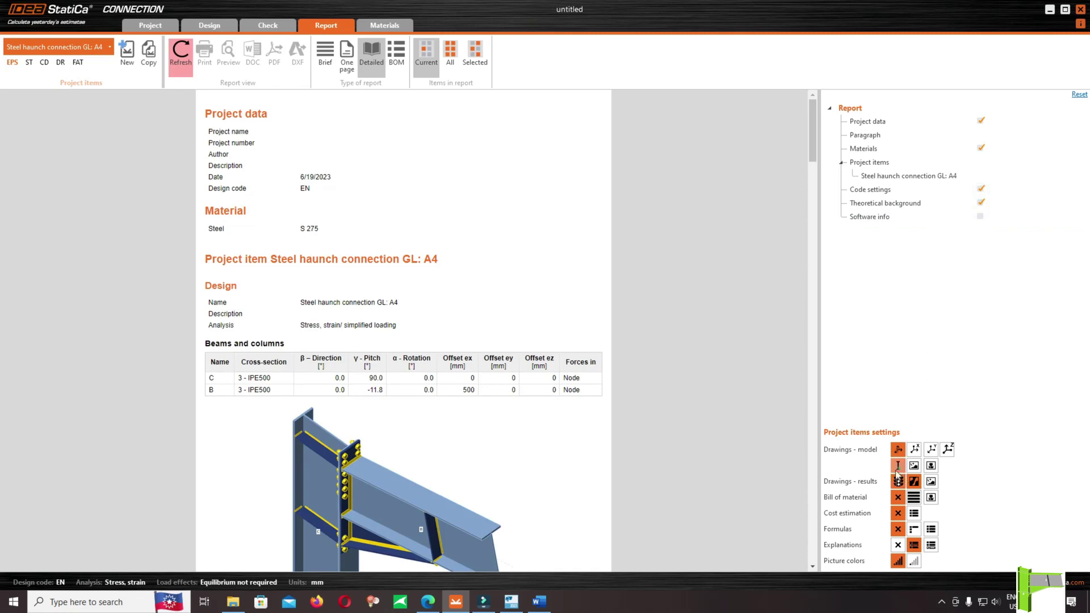
left_click(181, 52)
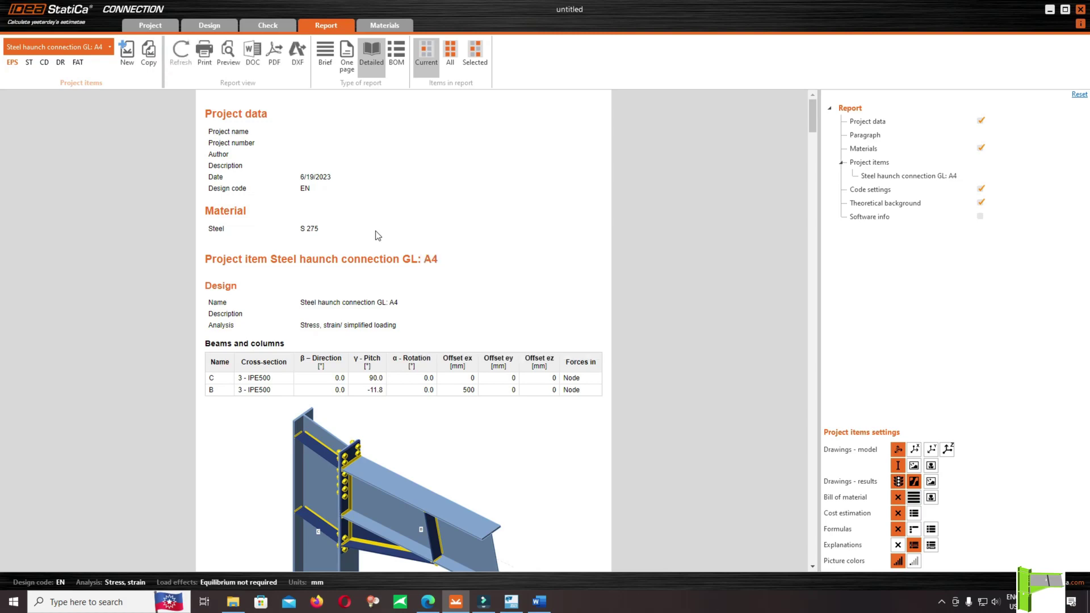
Review the report's cross-sections, bolts, load effects, check summary and plate results, opening and cancelling the PDF export along the way.
scroll(625, 181, "down", 15)
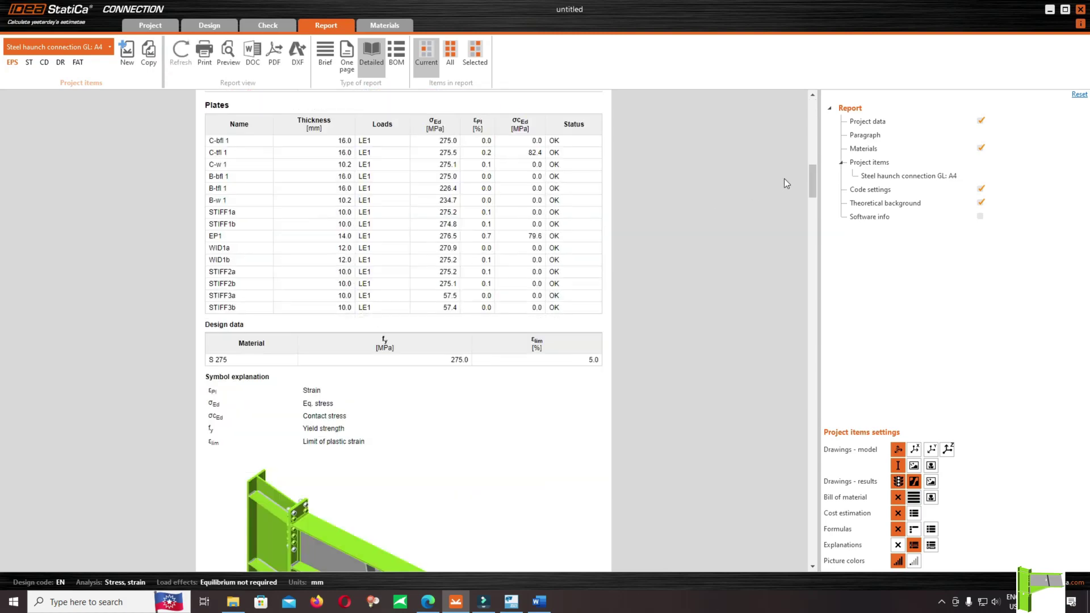
left_click_drag(811, 180, 769, 114)
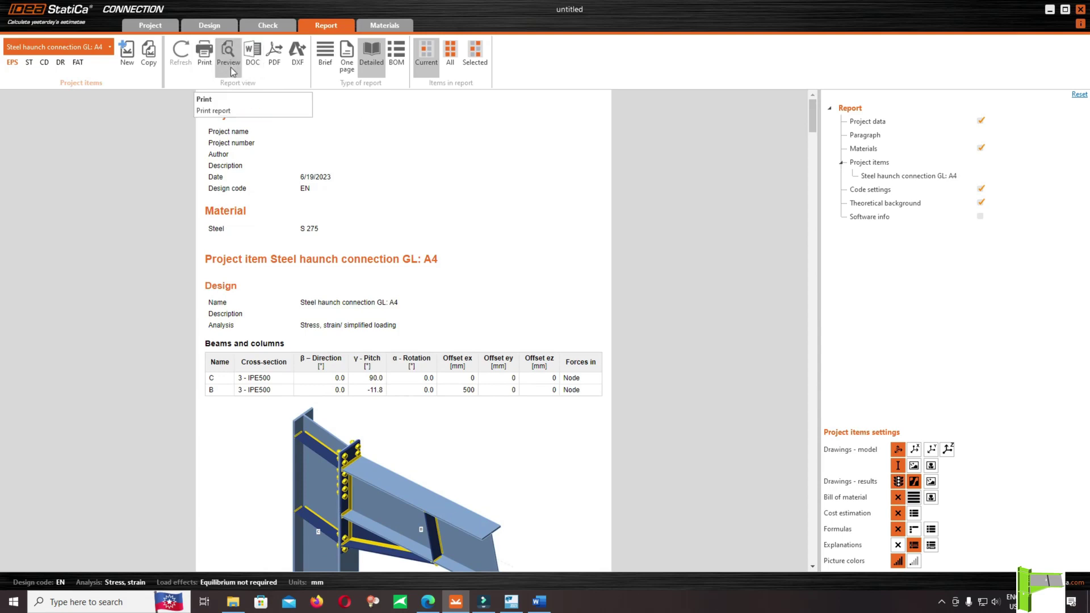
left_click(274, 60)
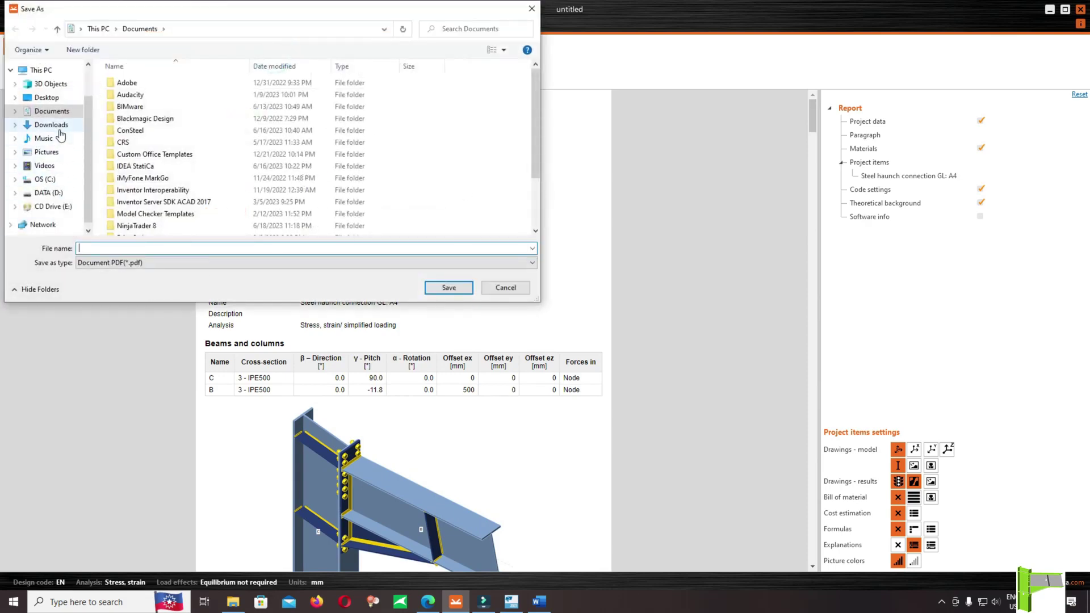
left_click(514, 289)
scroll(593, 396, "down", 10)
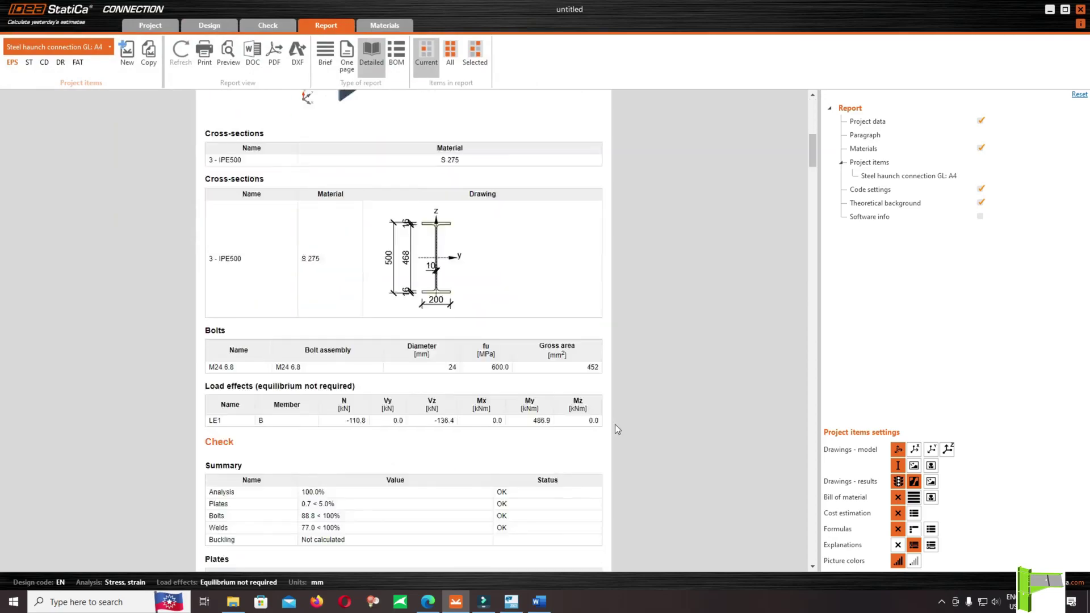
scroll(617, 410, "up", 10)
scroll(629, 381, "down", 5)
scroll(742, 204, "down", 4)
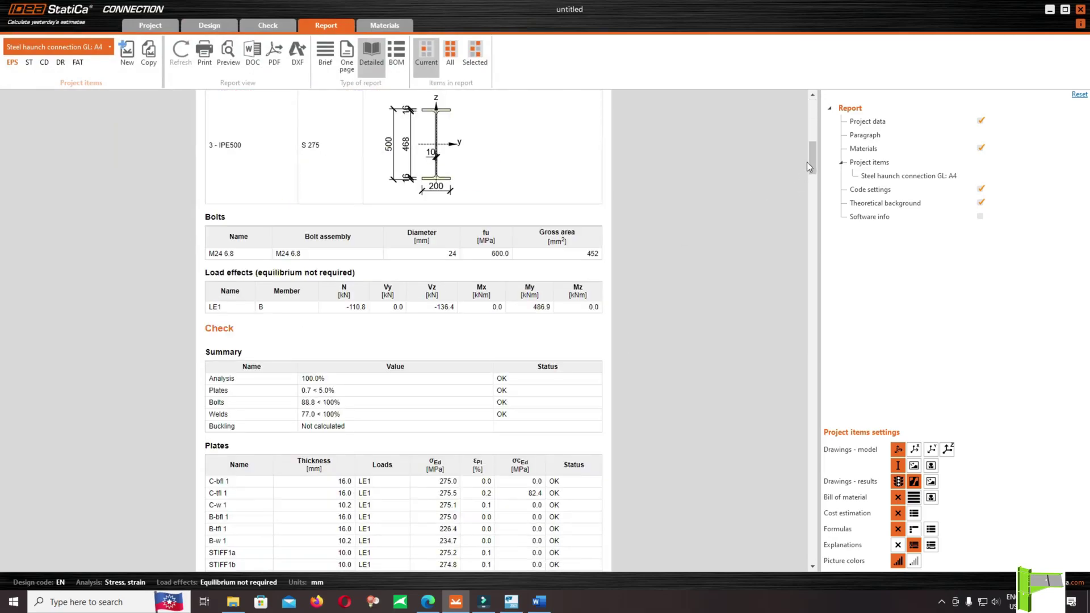
left_click_drag(810, 164, 785, 111)
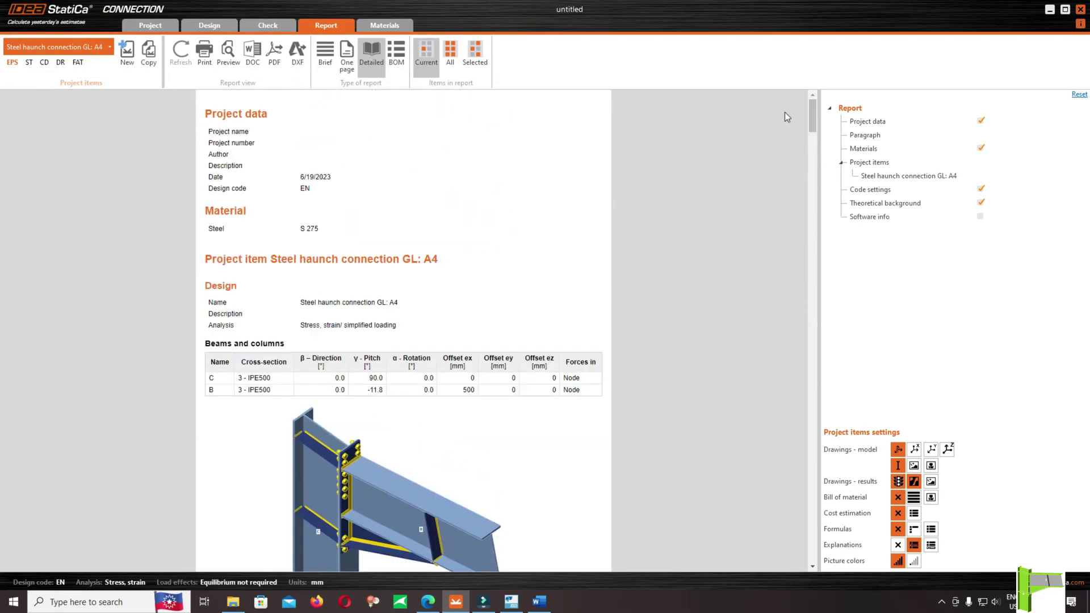
left_click(941, 602)
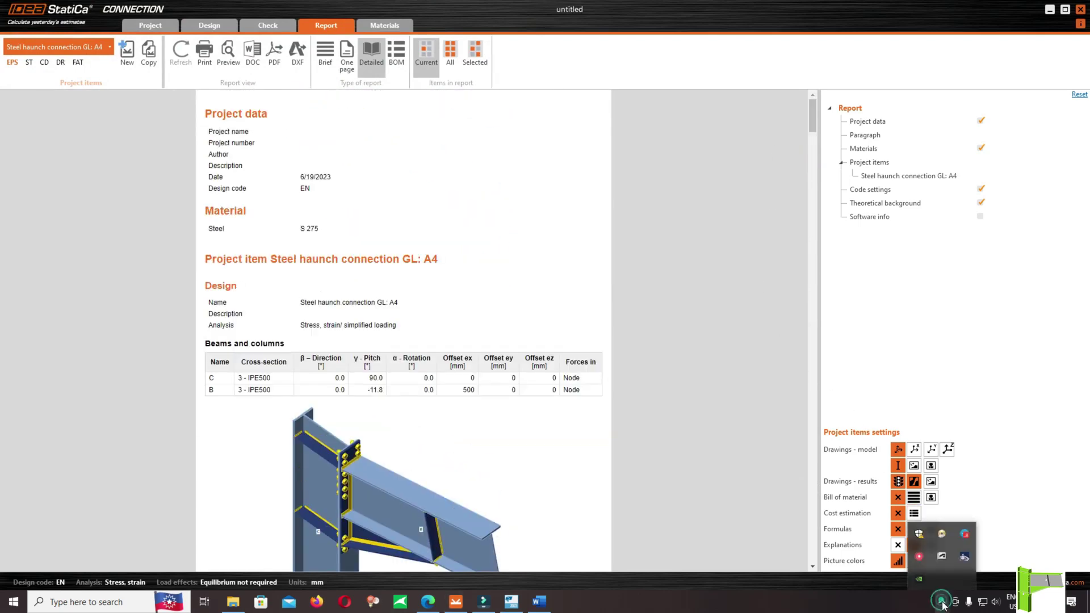